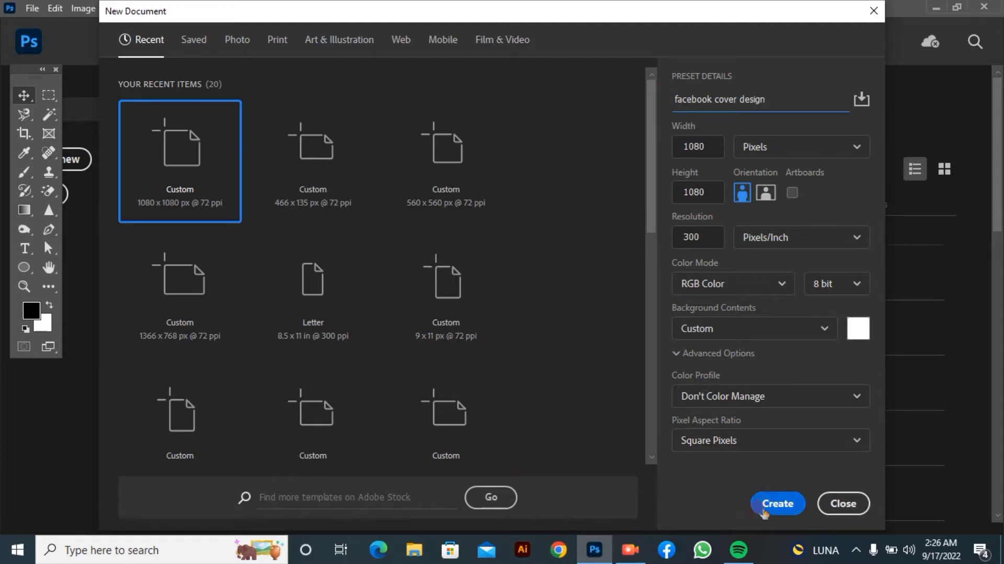
# Create the 1080 x 1080 px, 300 ppi document "facebook cover design" and draw a rectangle about 1102 x 814 px over its upper part
pyautogui.click(767, 504)
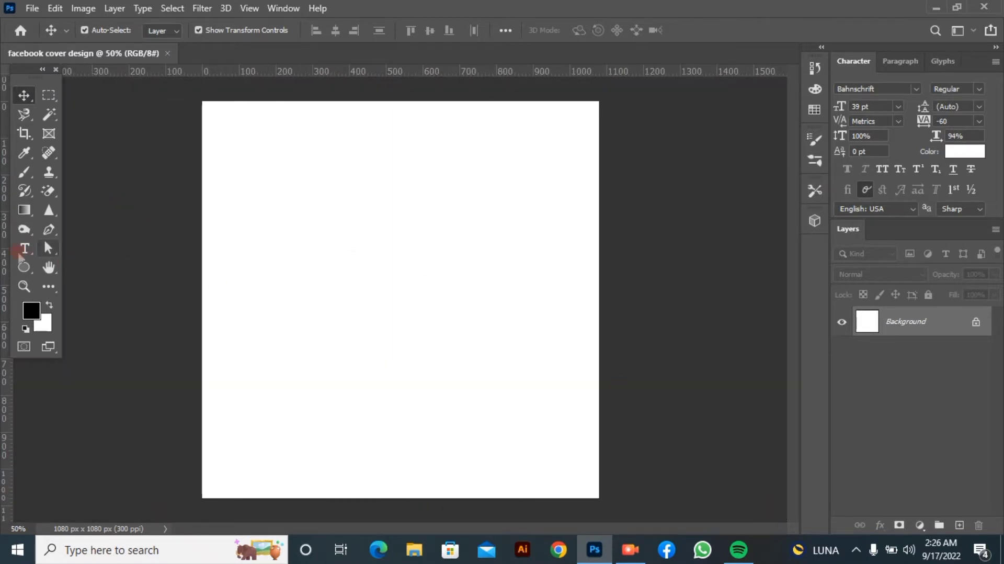
pyautogui.click(24, 267)
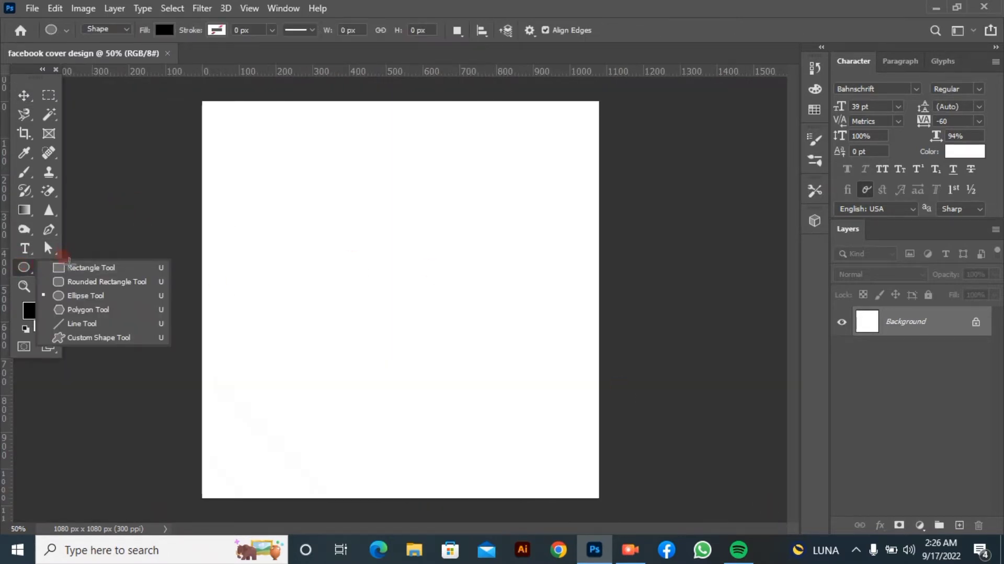
pyautogui.click(71, 269)
pyautogui.moveTo(197, 94); pyautogui.dragTo(601, 392)
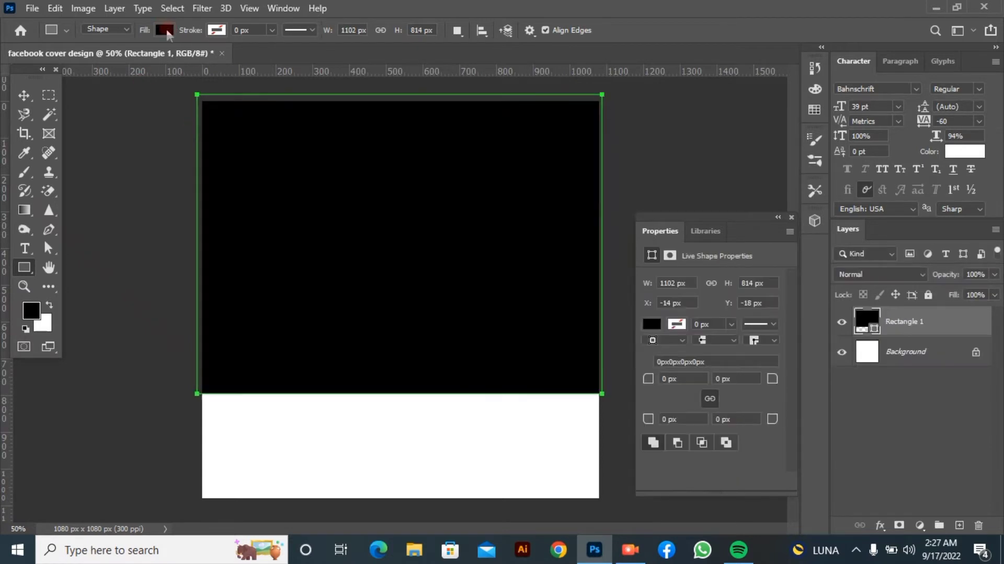
# Change the rectangle's fill to a linear gradient and set its starting color stop to 004684
pyautogui.click(166, 30)
pyautogui.click(131, 58)
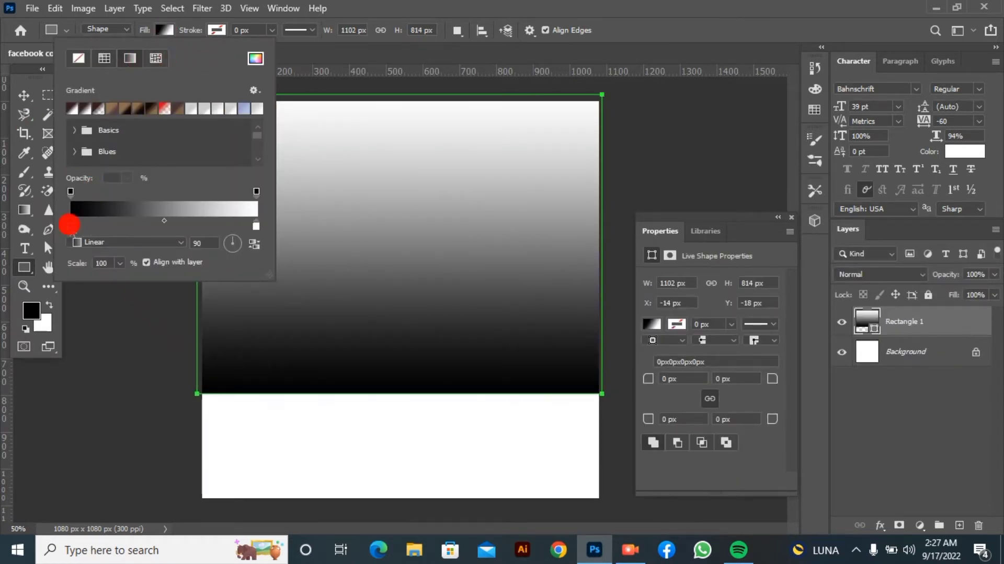
pyautogui.doubleClick(70, 225)
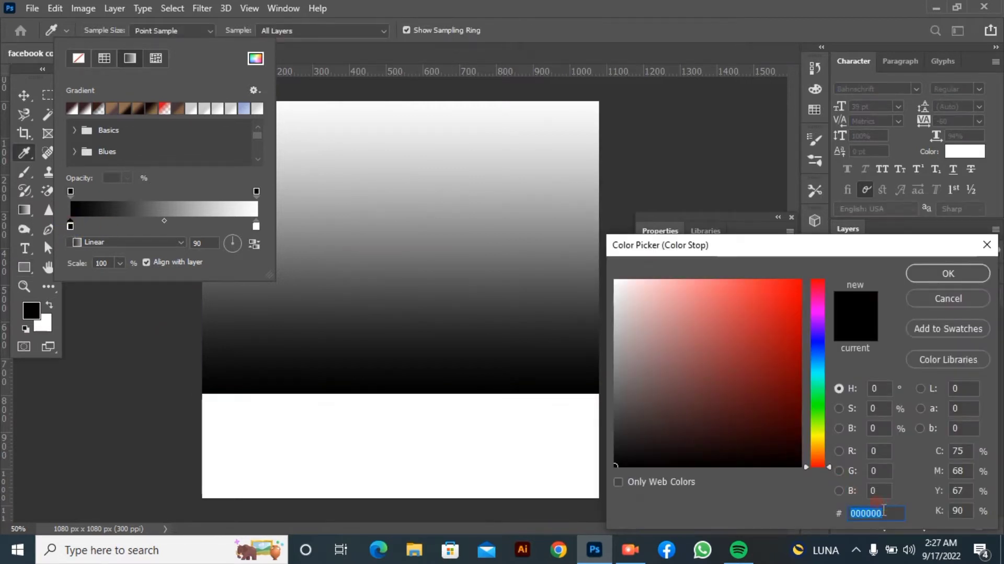
pyautogui.press('BackSpace')
pyautogui.write('00468')
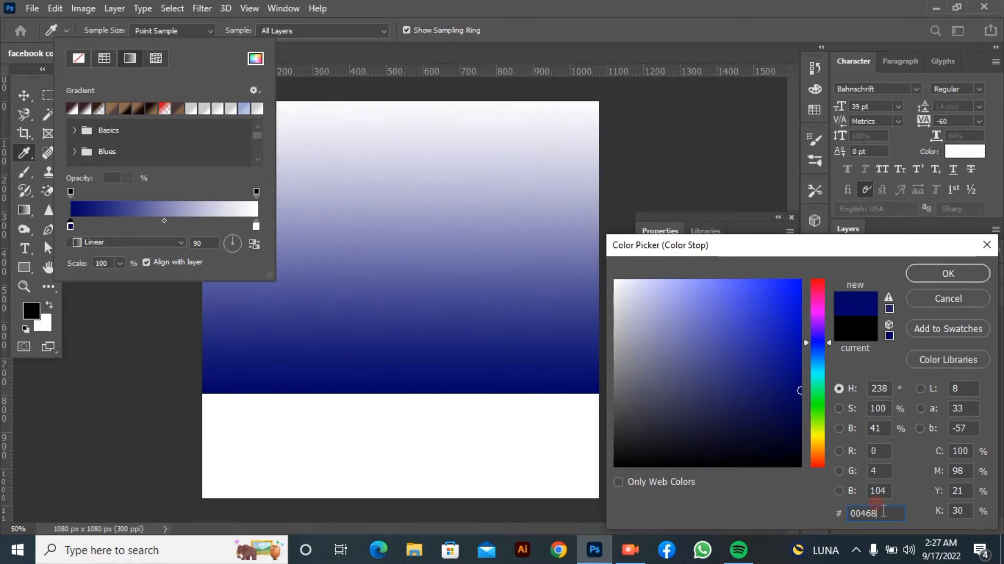
pyautogui.write('4')
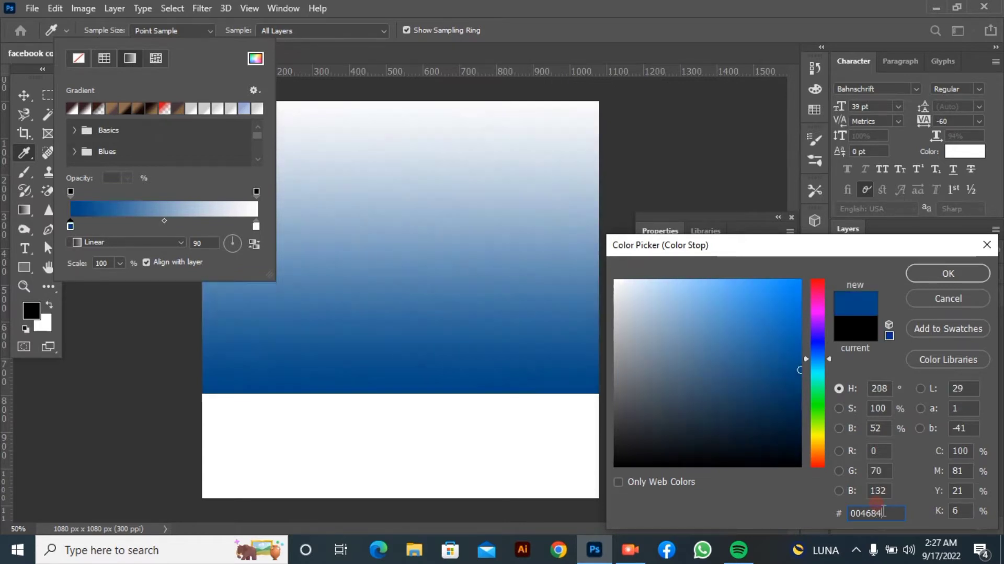
pyautogui.click(949, 278)
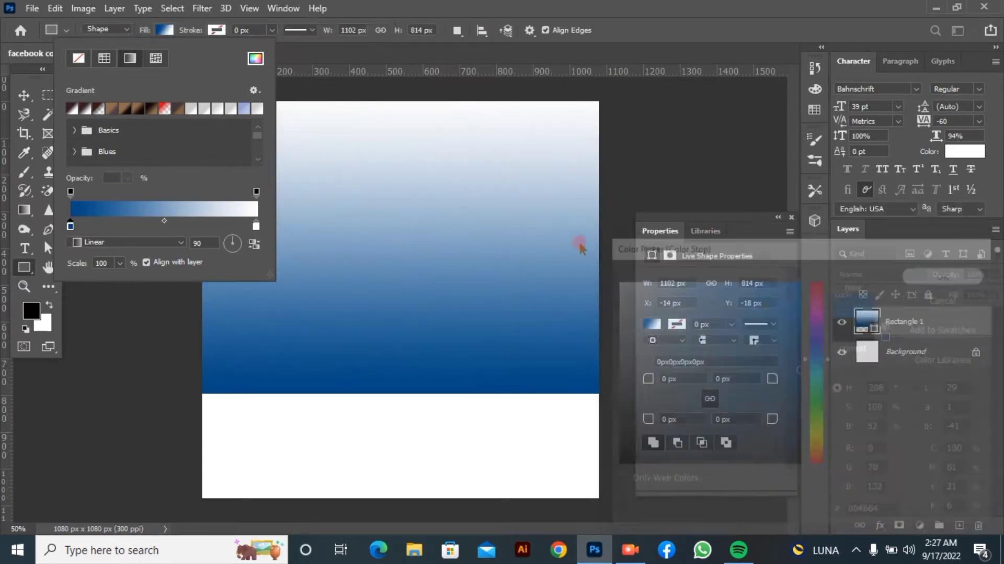
# Set the gradient's ending color stop to 001D3D, then close the gradient settings and deselect the rectangle
pyautogui.doubleClick(256, 226)
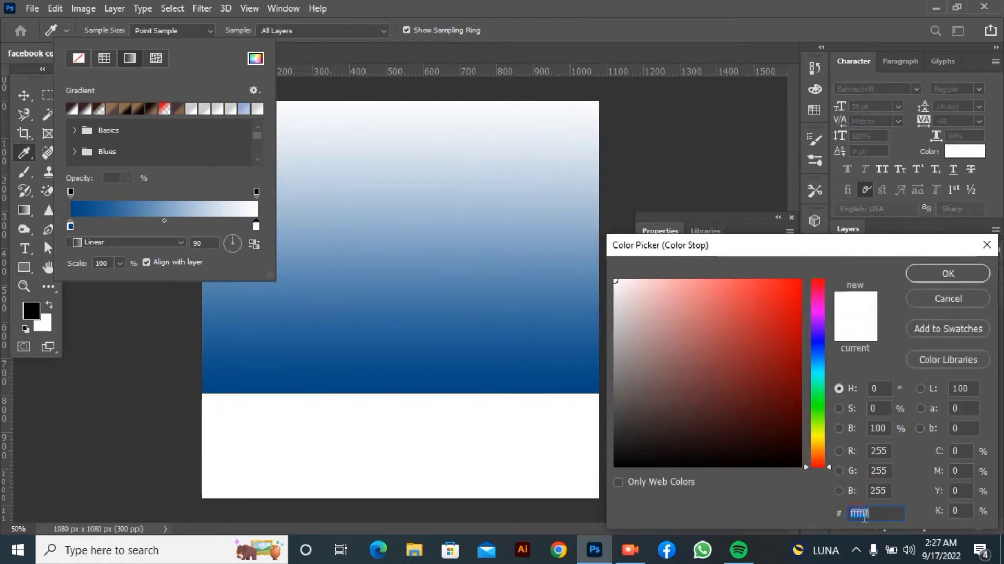
pyautogui.write('001')
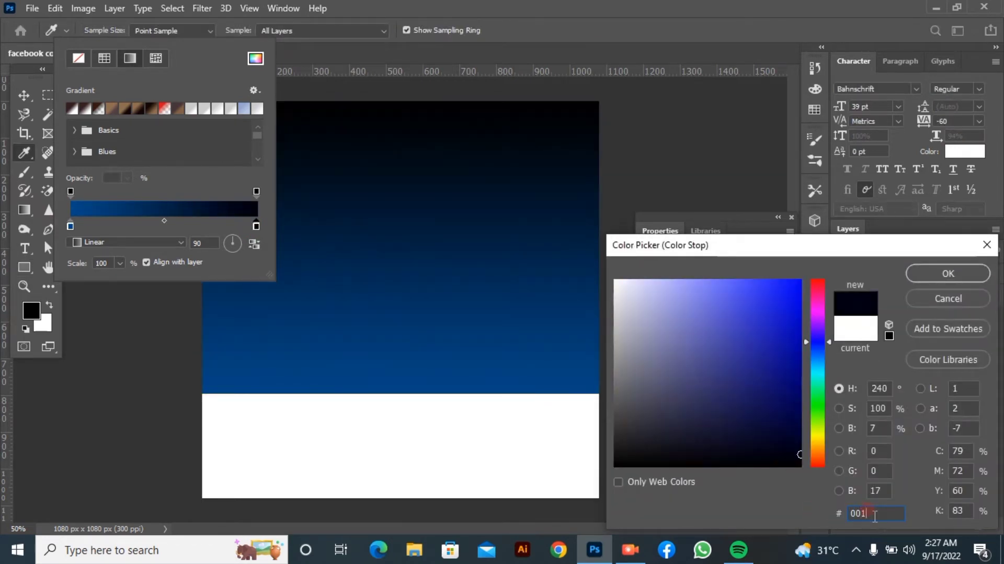
pyautogui.write('D3D')
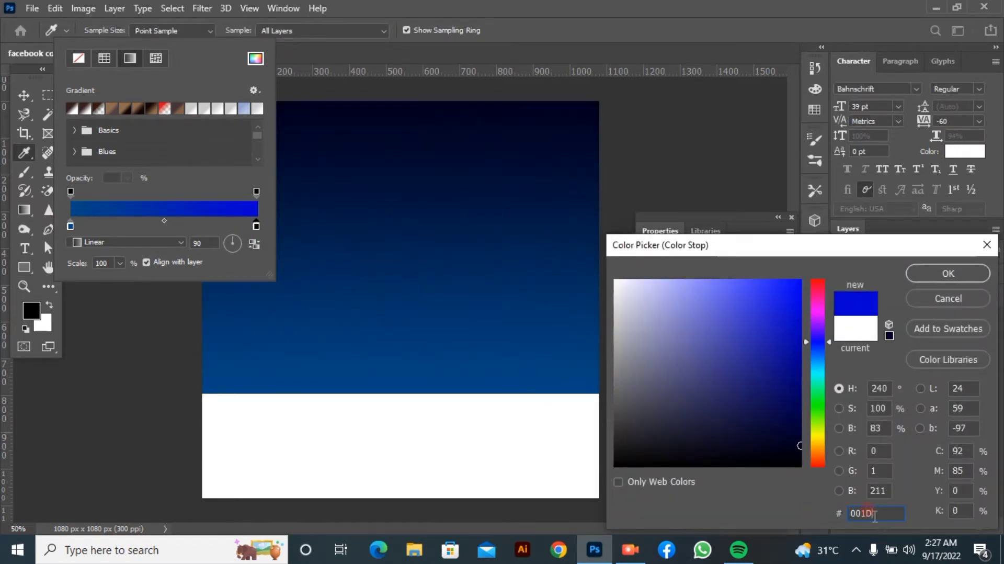
pyautogui.click(964, 272)
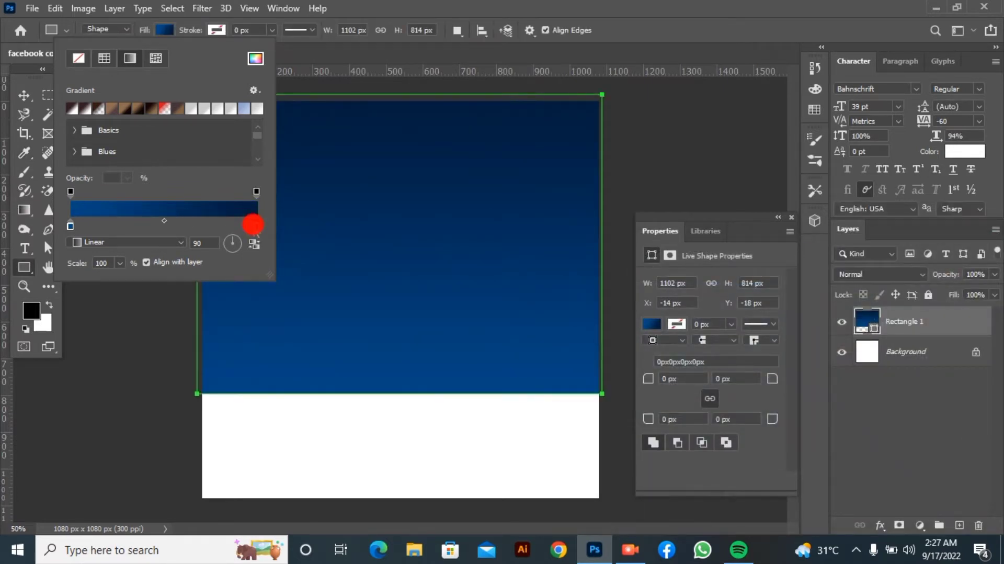
pyautogui.doubleClick(255, 225)
pyautogui.click(946, 272)
pyautogui.moveTo(226, 226); pyautogui.dragTo(262, 228)
pyautogui.click(607, 6)
pyautogui.click(791, 218)
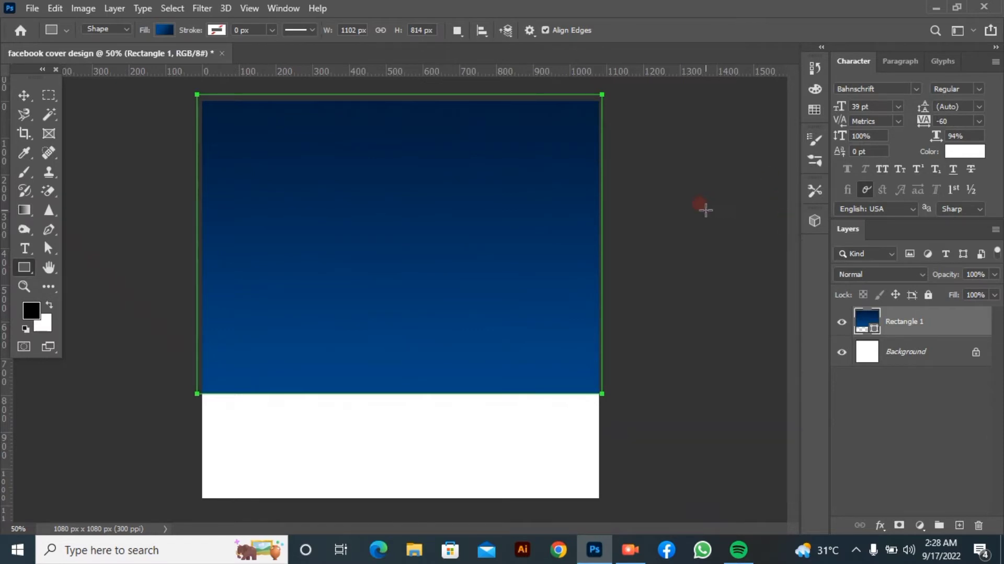
pyautogui.press('v')
pyautogui.click(701, 243)
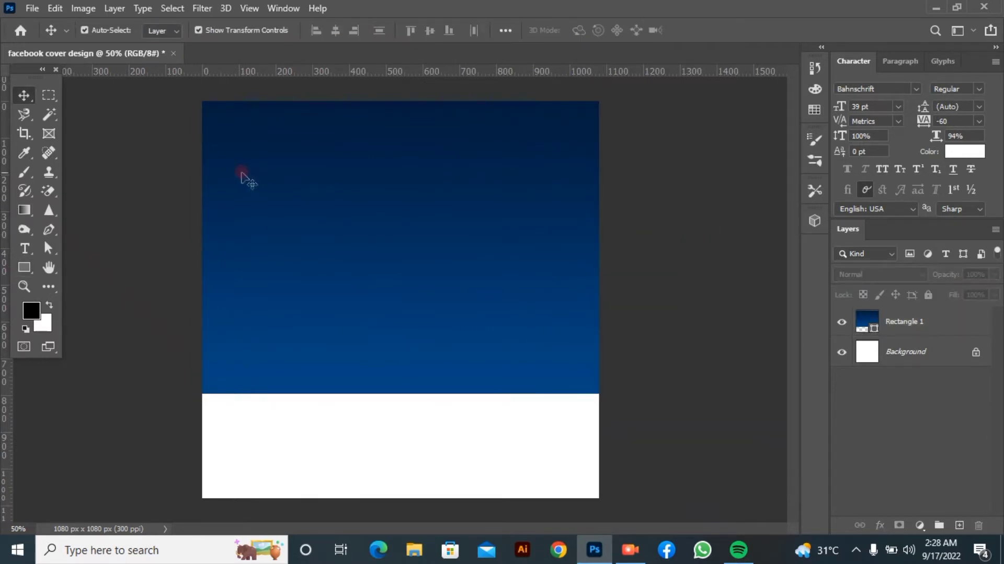
# Add the headline text "ELEGANT HOME" near the top edge of the blue rectangle
pyautogui.click(24, 248)
pyautogui.click(273, 125)
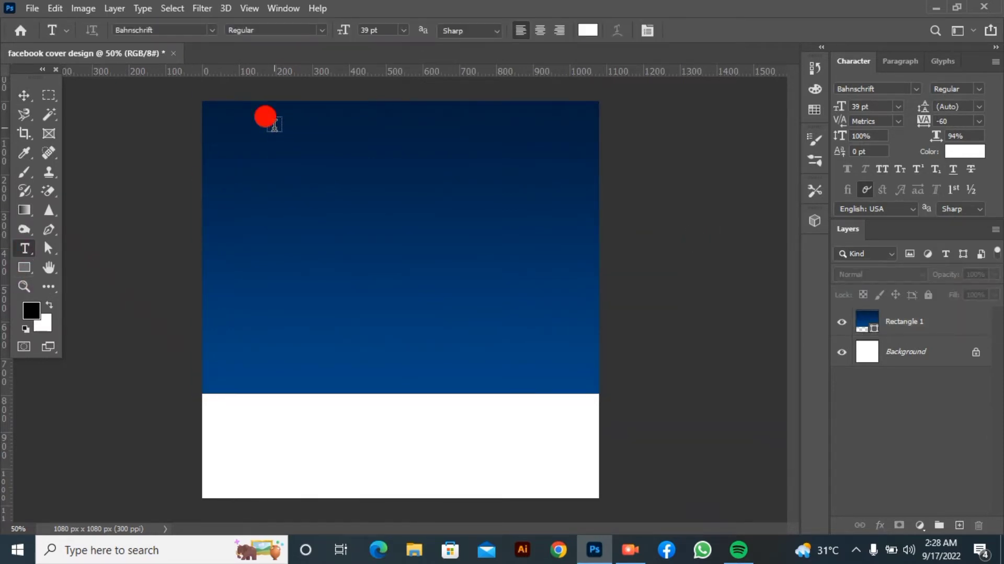
pyautogui.press('BackSpace')
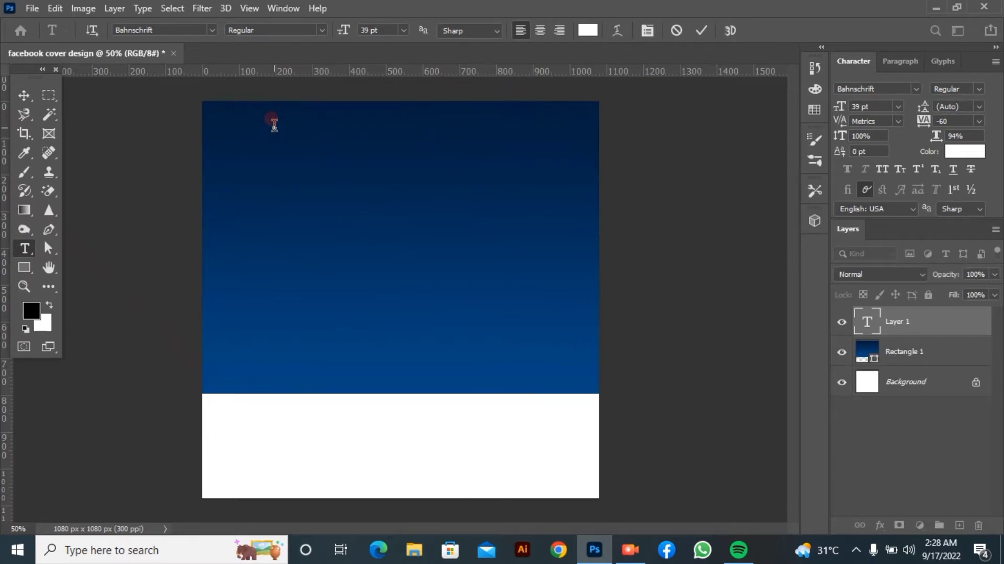
pyautogui.write('ELEG')
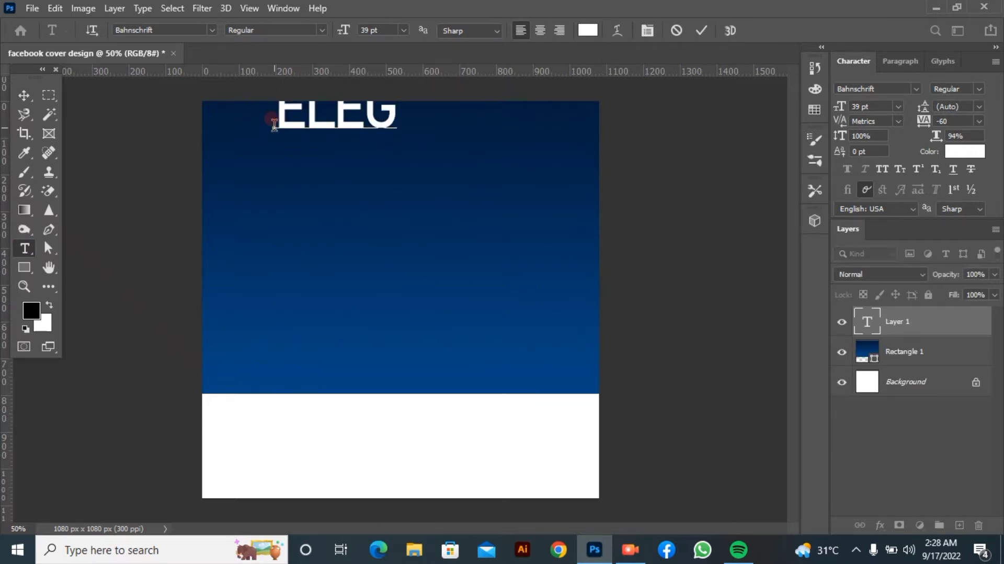
pyautogui.write('AN')
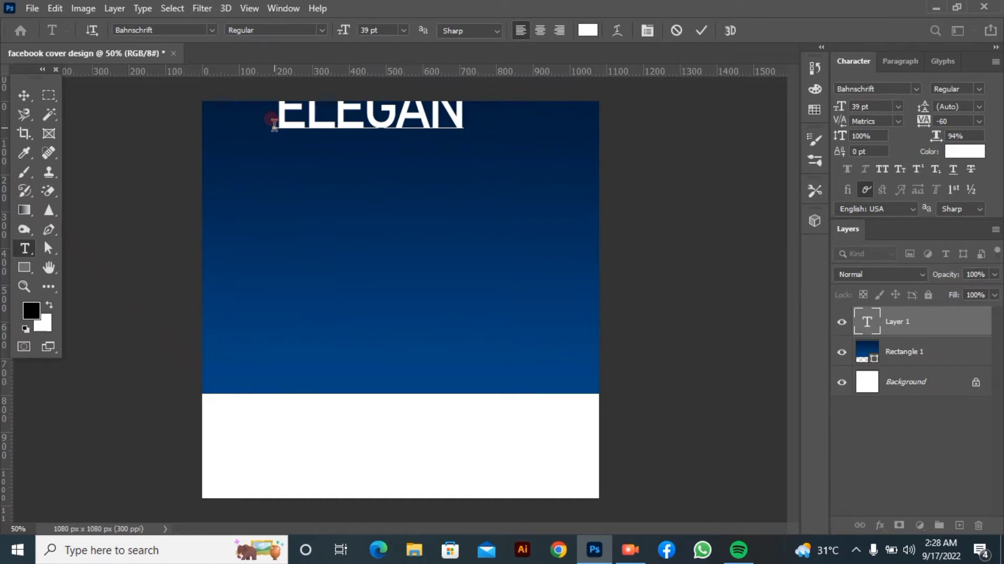
pyautogui.write('T HOME')
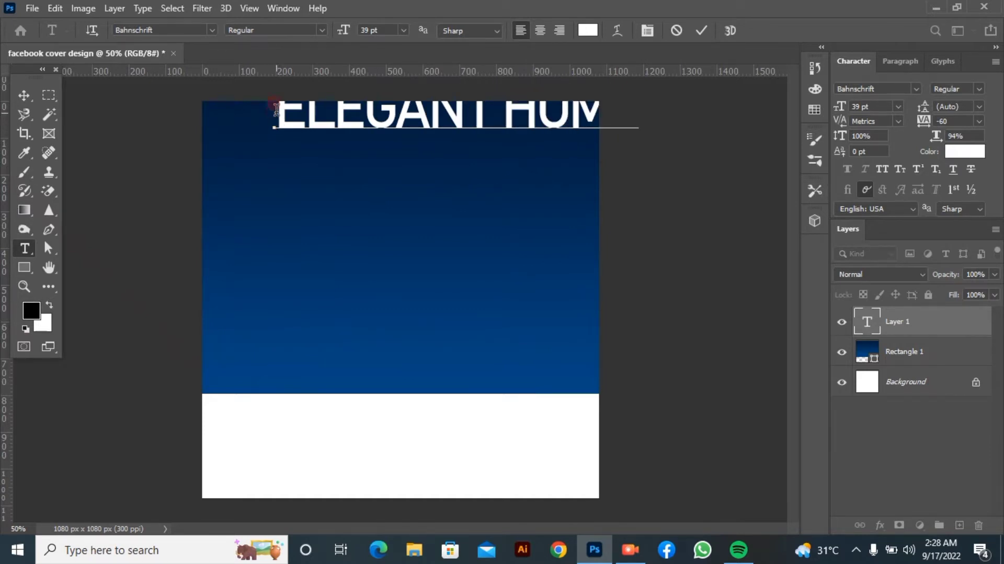
# Format the ELEGANT HOME headline as 28 pt Bahnschrift Bold so it fits within the canvas
pyautogui.moveTo(277, 112); pyautogui.dragTo(866, 195)
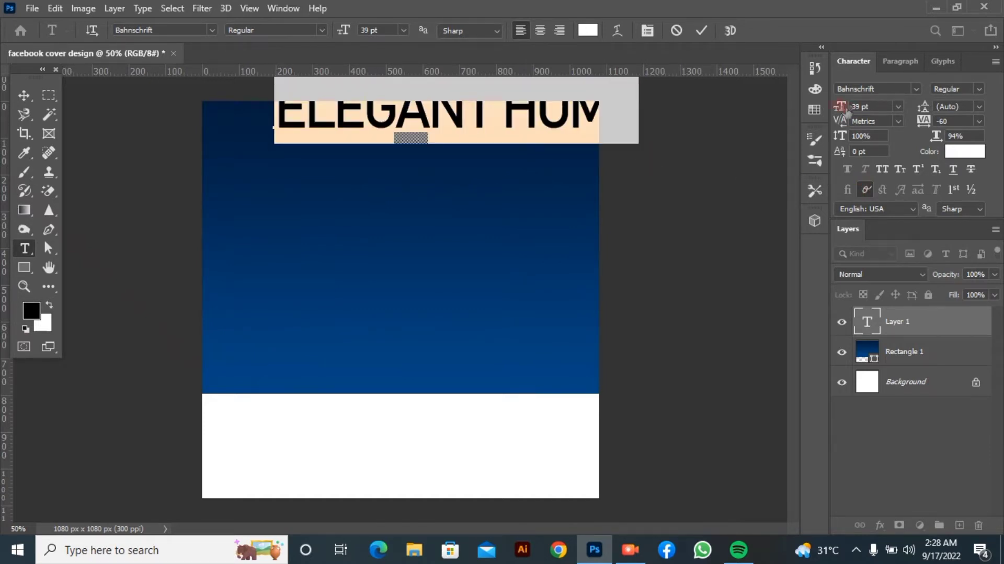
pyautogui.moveTo(841, 107); pyautogui.dragTo(831, 107)
pyautogui.moveTo(423, 204); pyautogui.dragTo(426, 215)
pyautogui.click(979, 90)
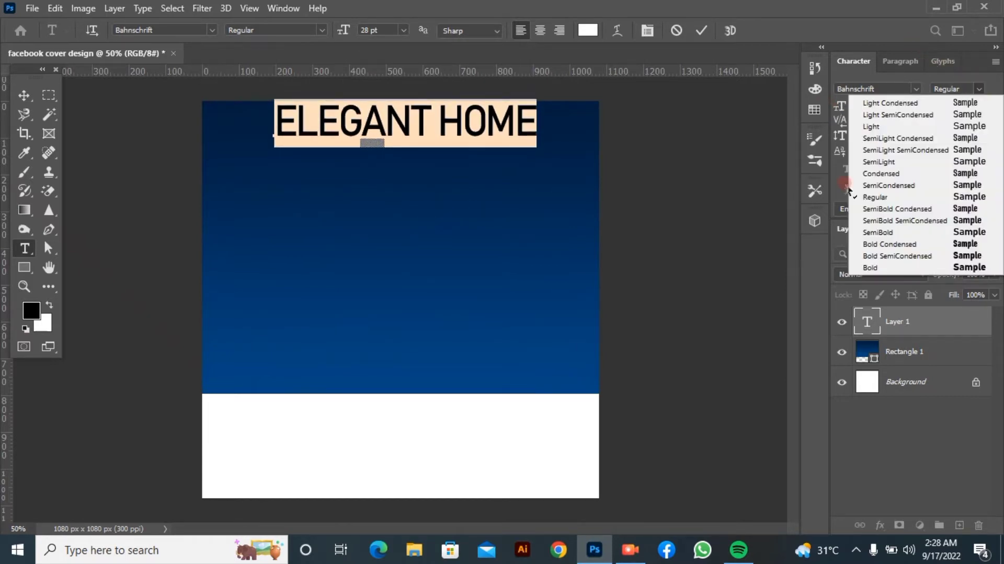
pyautogui.click(889, 267)
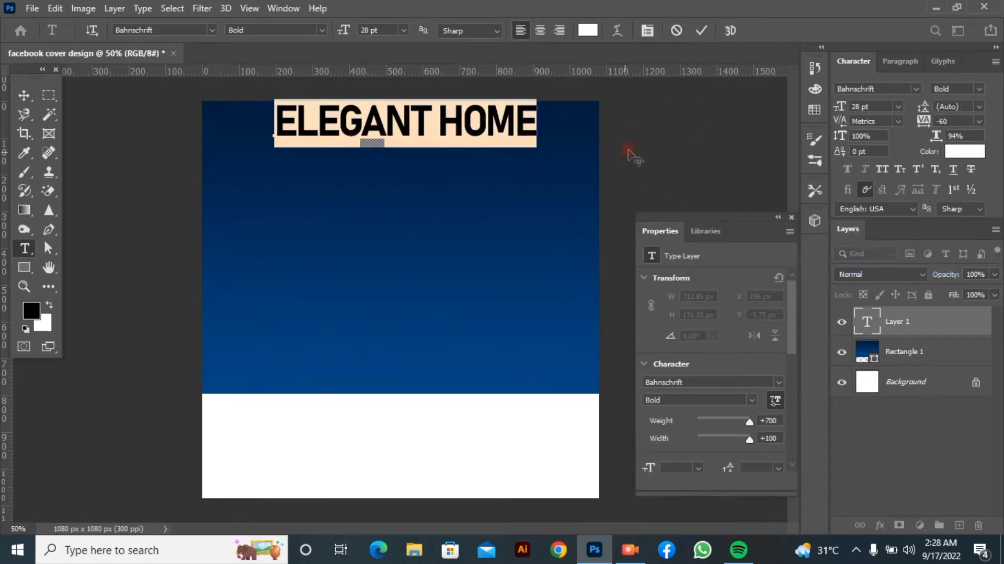
pyautogui.click(702, 31)
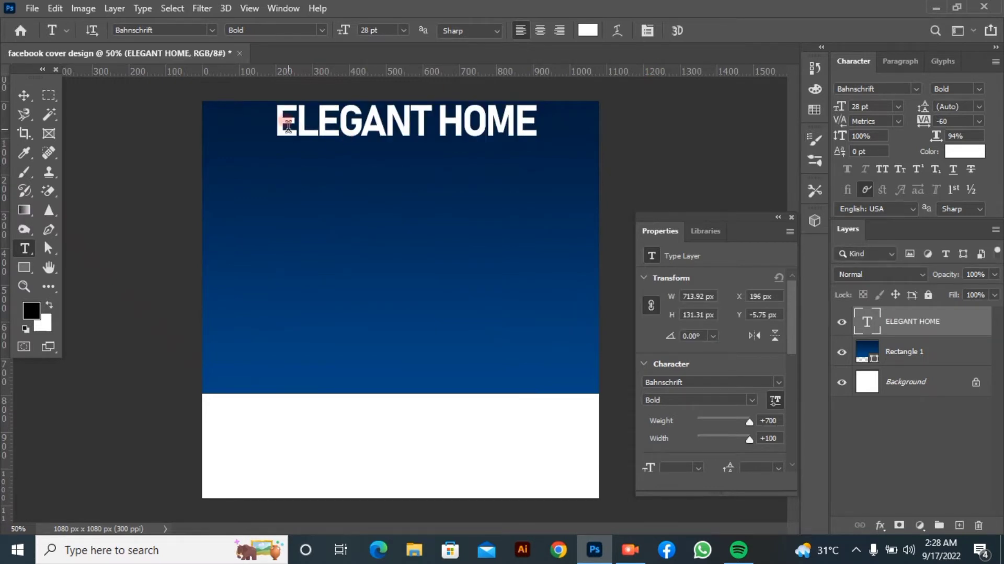
# Move the ELEGANT HOME headline slightly down and left, to about X 192 px, Y 12 px
pyautogui.moveTo(290, 126); pyautogui.dragTo(598, 150)
pyautogui.moveTo(281, 125); pyautogui.dragTo(275, 126)
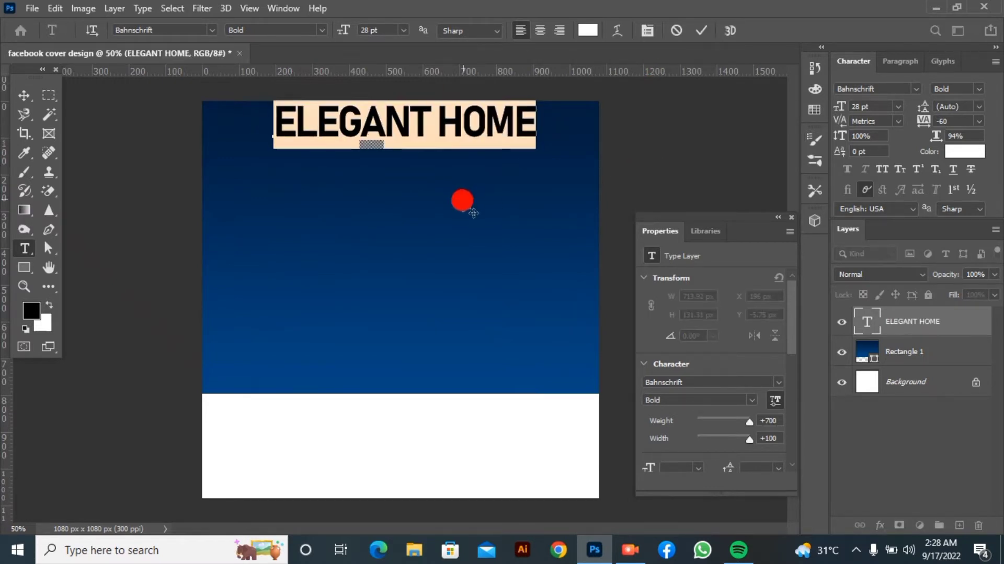
pyautogui.moveTo(461, 202); pyautogui.dragTo(462, 209)
pyautogui.click(706, 30)
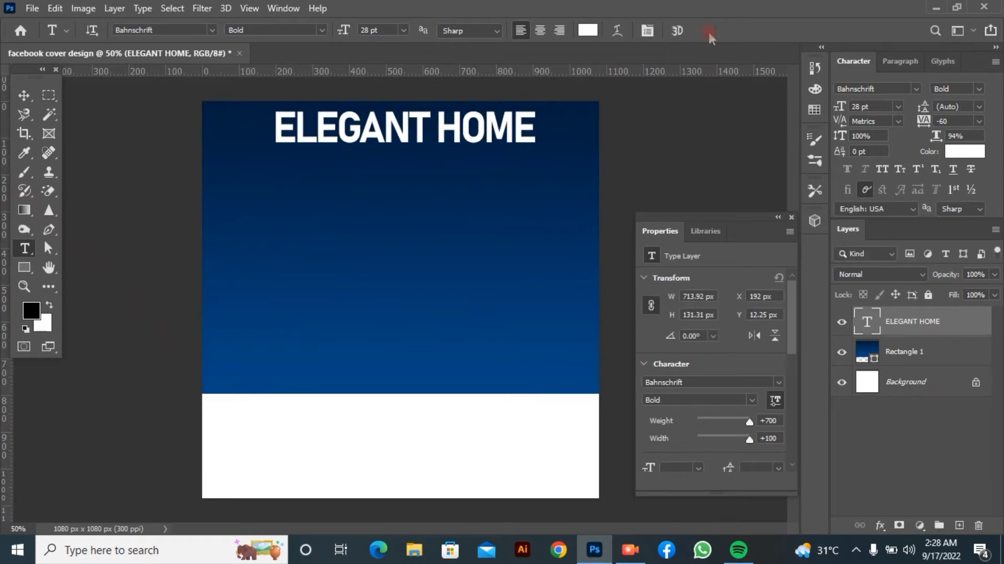
# Start a second text line reading "FOR SLE" beneath the headline and reduce its size to 18 pt
pyautogui.click(336, 164)
pyautogui.press('BackSpace')
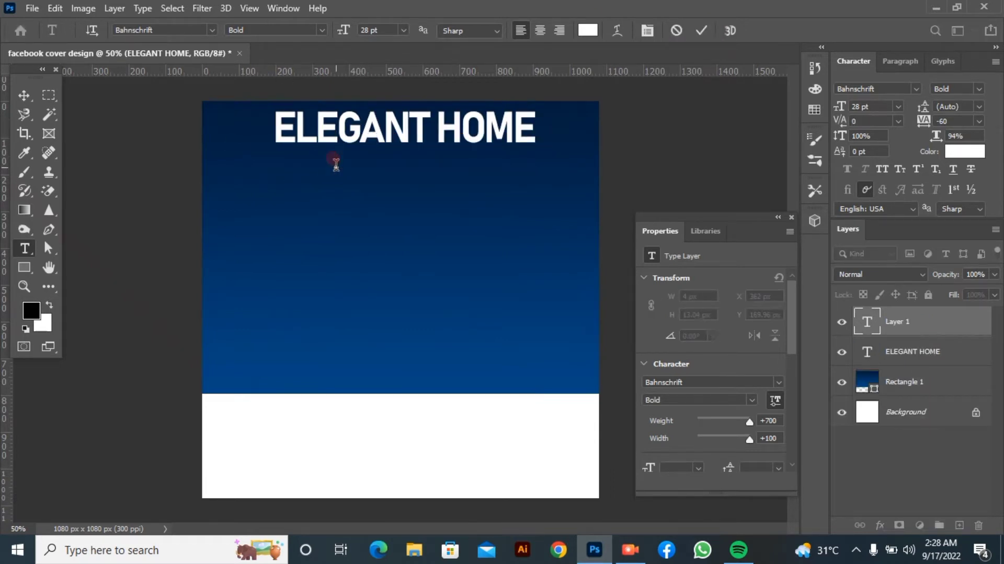
pyautogui.write('FO')
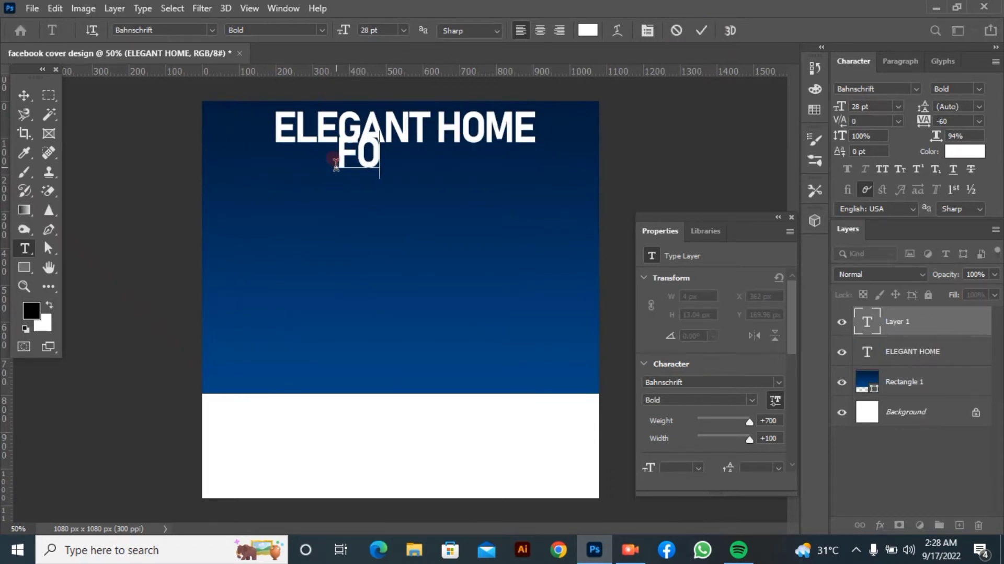
pyautogui.write('R SLE')
pyautogui.hotkey('ctrl', 'a')
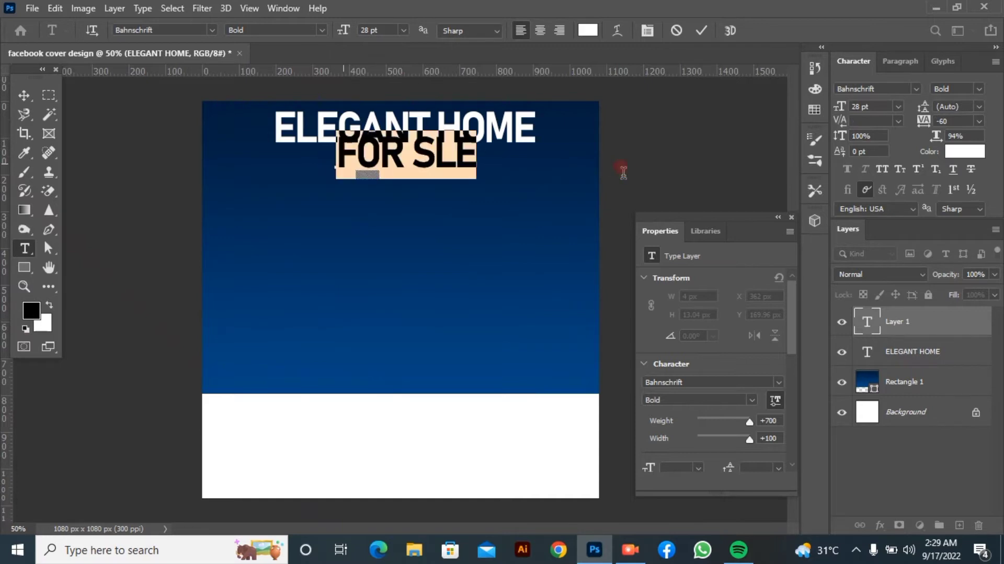
pyautogui.moveTo(837, 104)
pyautogui.mouseDown()
pyautogui.moveTo(821, 105)
pyautogui.moveTo(823, 115)
pyautogui.mouseUp()
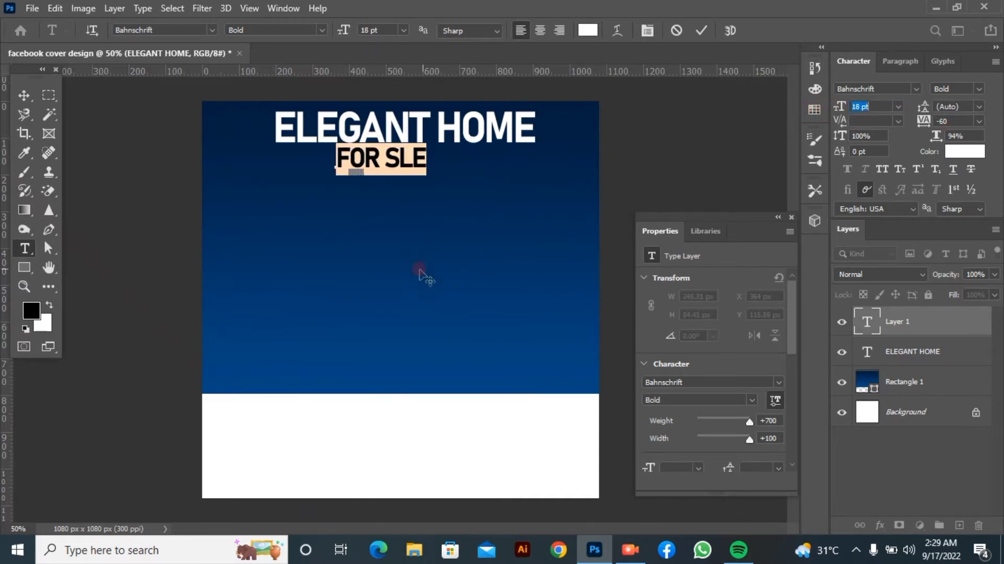
# Replace the misspelled second line with the text "FOR SALE"
pyautogui.press('BackSpace')
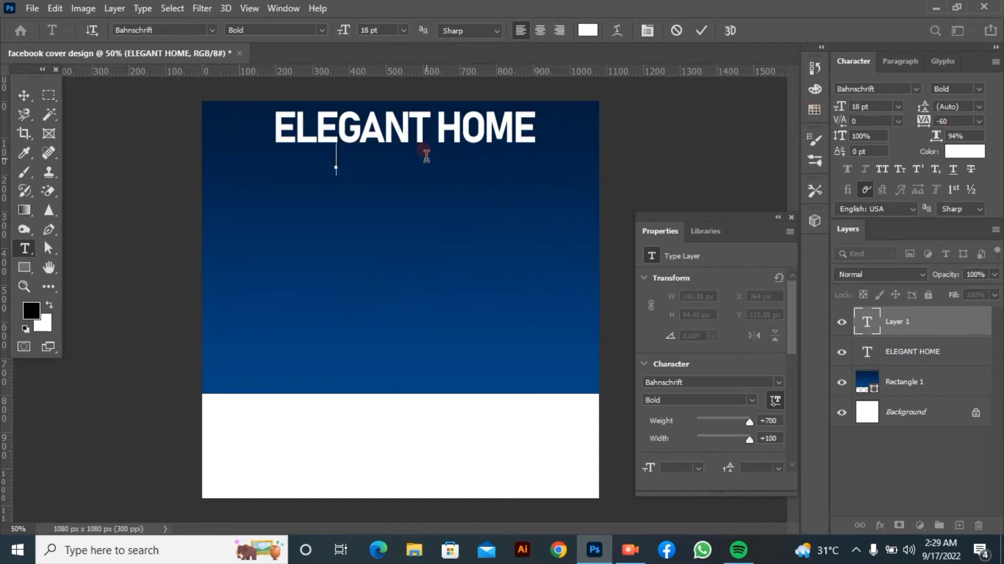
pyautogui.write('SALE')
pyautogui.press('BackSpace')
pyautogui.press('BackSpace')
pyautogui.press('BackSpace')
pyautogui.press('BackSpace')
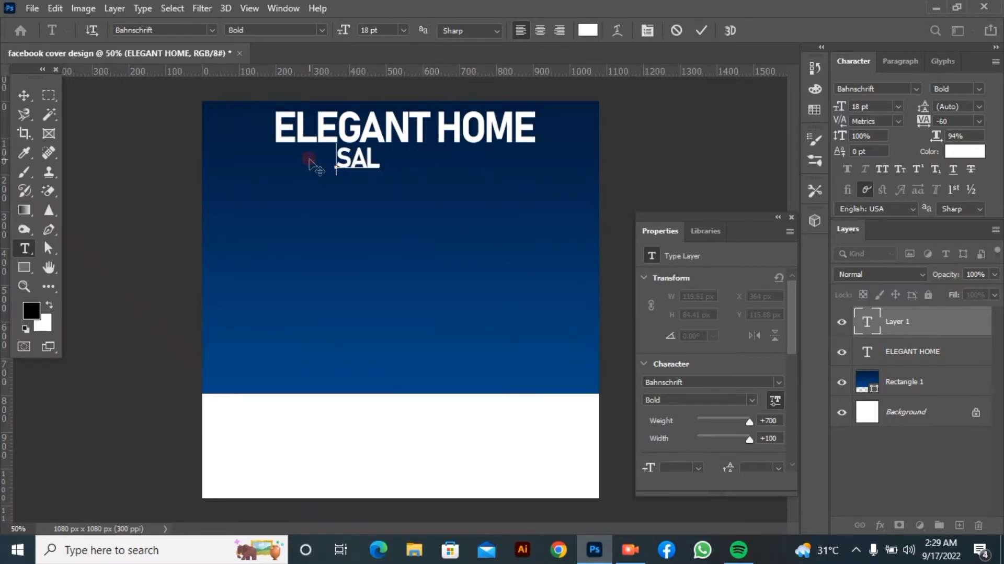
pyautogui.write('FOR SALE')
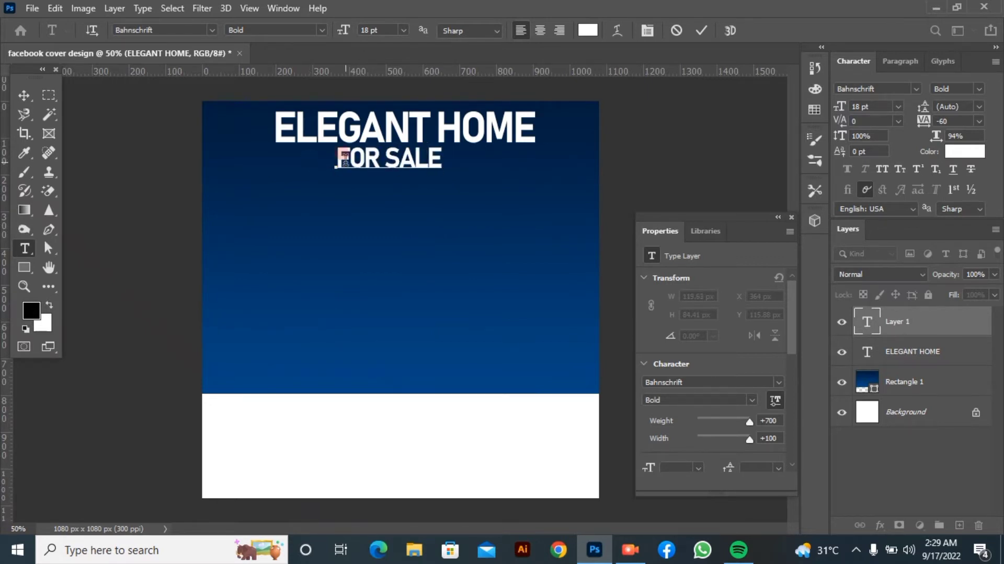
# Move FOR SALE beneath the word HOME, flush with the headline's right end, and set its font style to Regular
pyautogui.moveTo(338, 157); pyautogui.dragTo(491, 232)
pyautogui.click(979, 89)
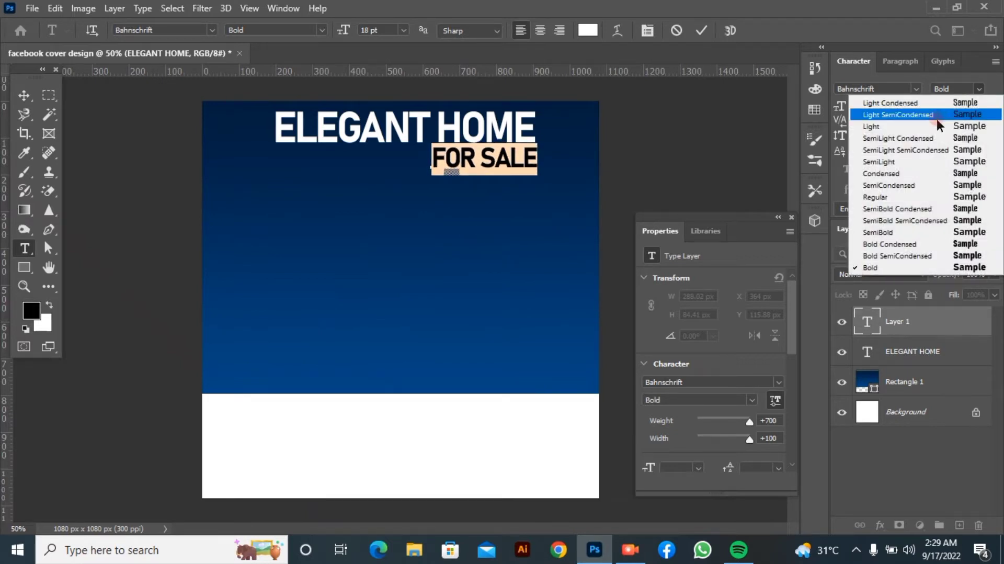
pyautogui.click(919, 195)
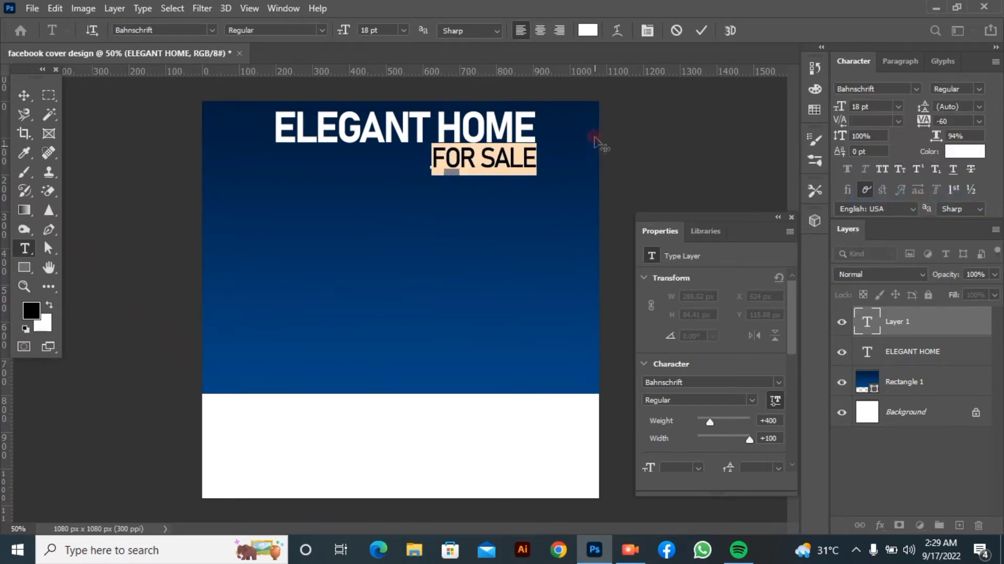
pyautogui.click(701, 30)
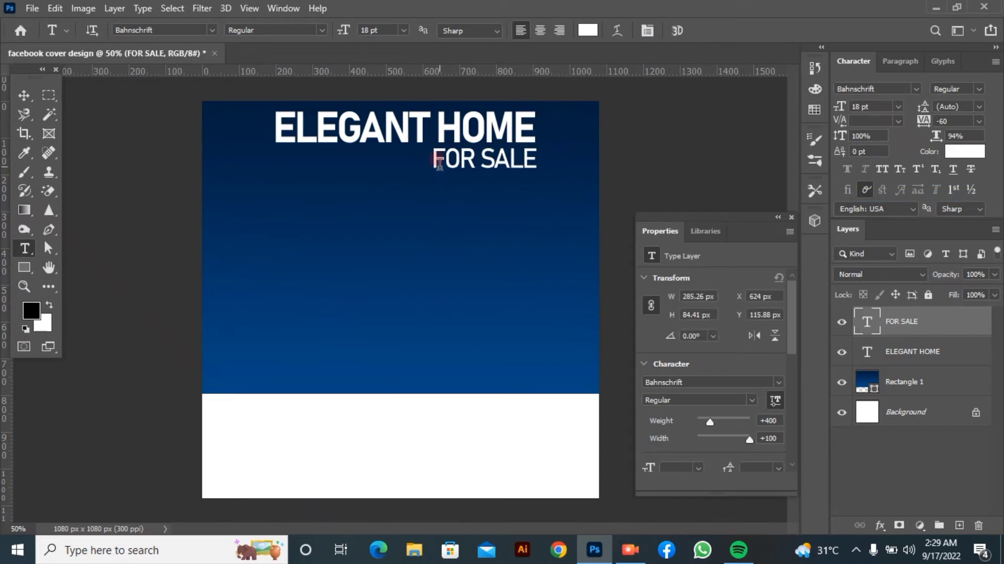
# Move FOR SALE to the centre beneath the ELEGANT HOME headline, at about X 412 px, Y 118 px
pyautogui.moveTo(440, 160); pyautogui.dragTo(547, 161)
pyautogui.moveTo(450, 236); pyautogui.dragTo(364, 245)
pyautogui.click(702, 30)
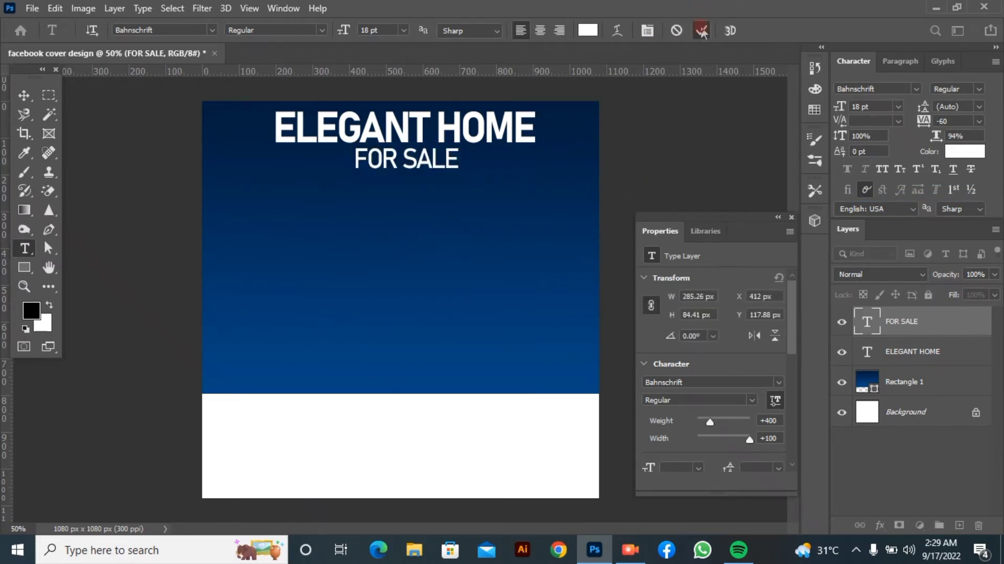
# Draw a horizontal line about 1088 px long across the canvas in the lower part of the blue area with the Line tool
pyautogui.click(21, 267)
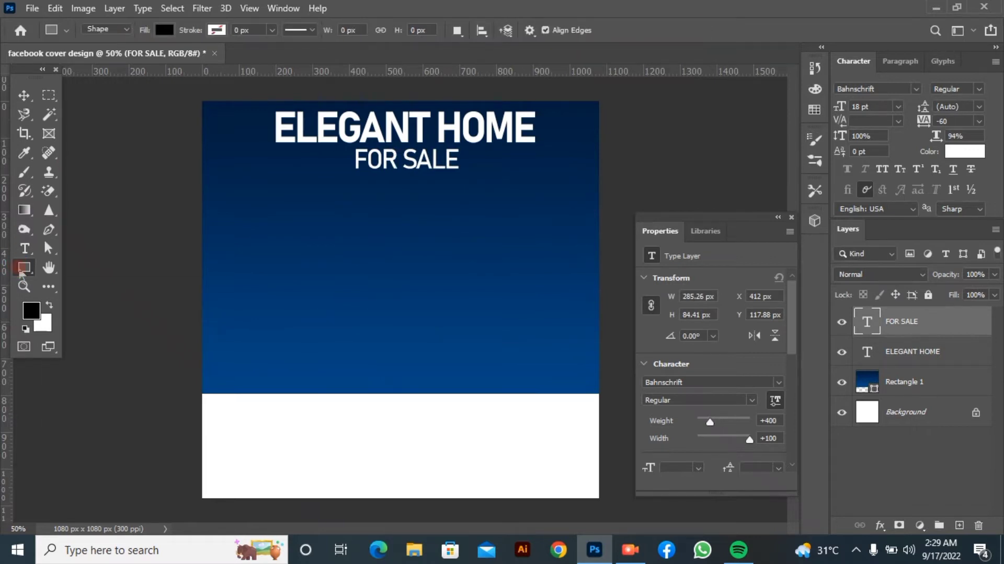
pyautogui.rightClick(25, 269)
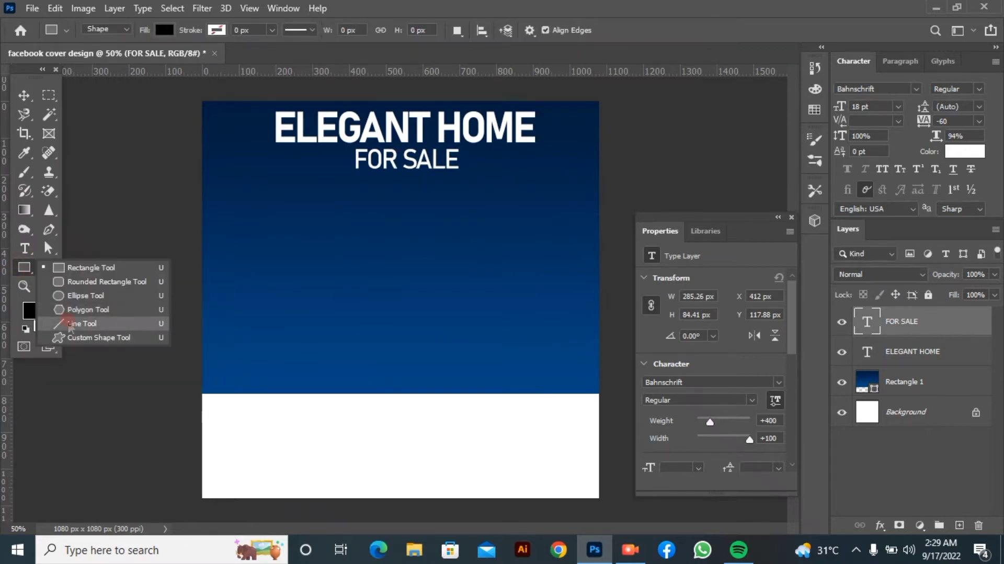
pyautogui.click(68, 323)
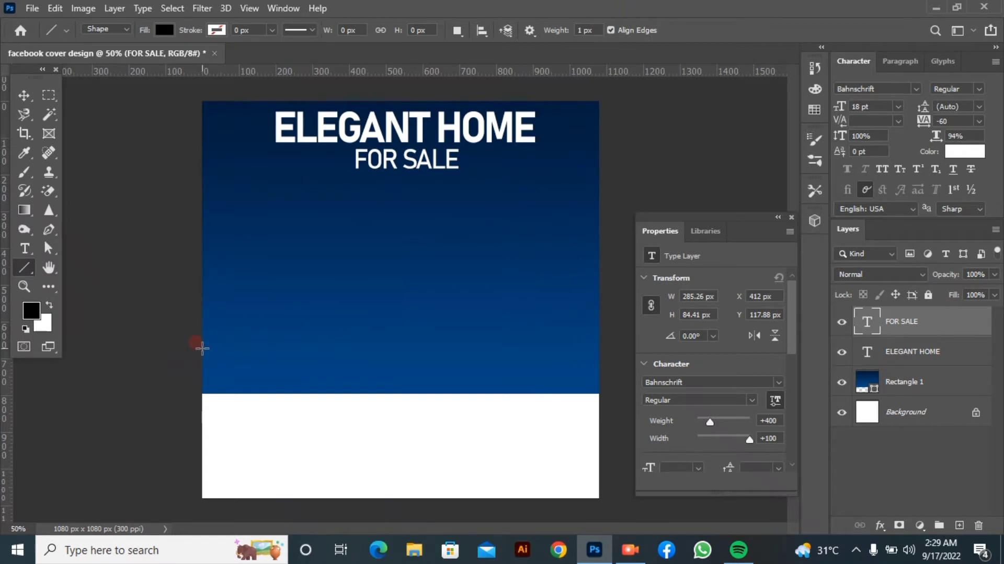
pyautogui.moveTo(202, 348); pyautogui.dragTo(602, 347)
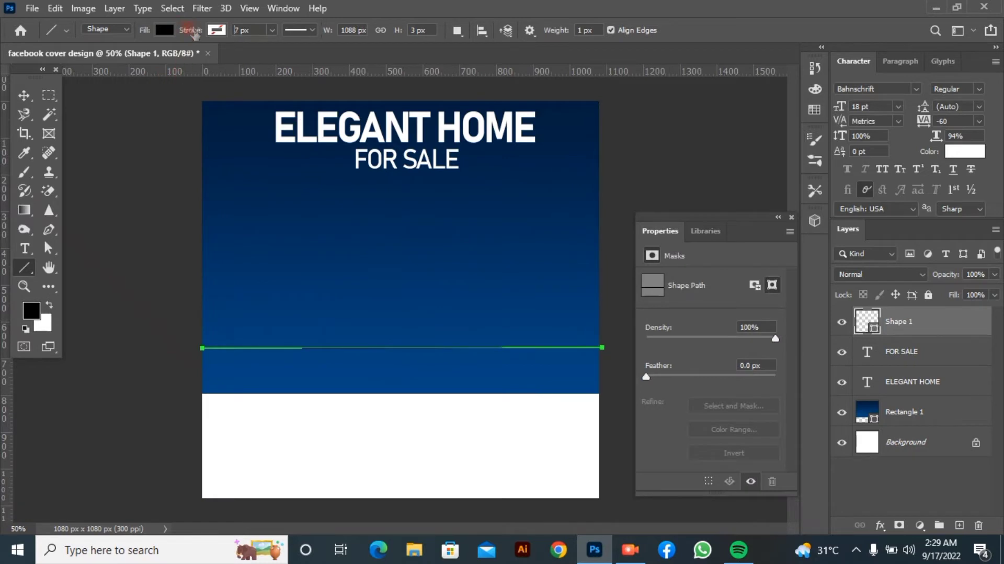
# Set the line's stroke width to 16 px and its fill colour to #FFCE0A
pyautogui.moveTo(195, 33); pyautogui.dragTo(202, 36)
pyautogui.click(164, 30)
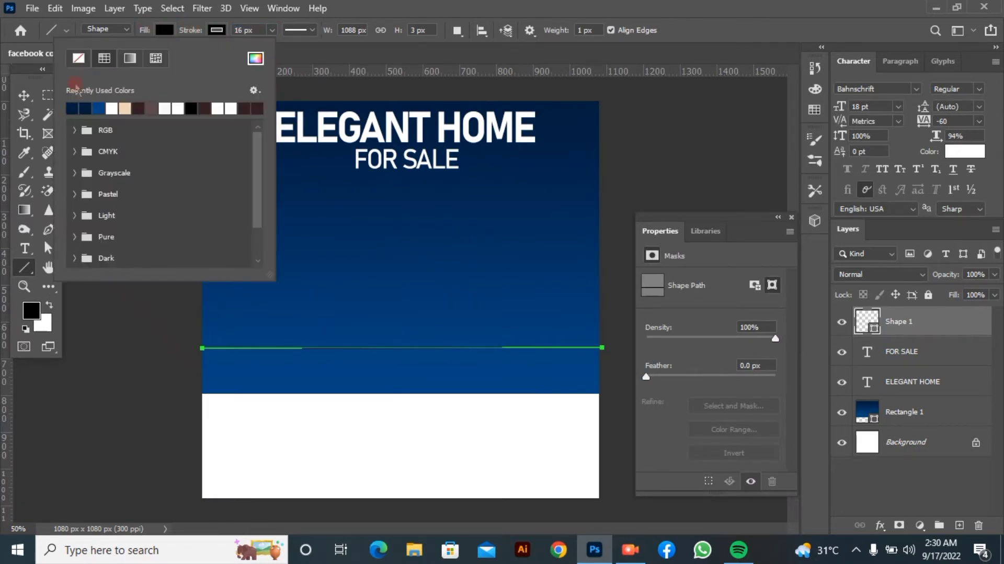
pyautogui.click(78, 58)
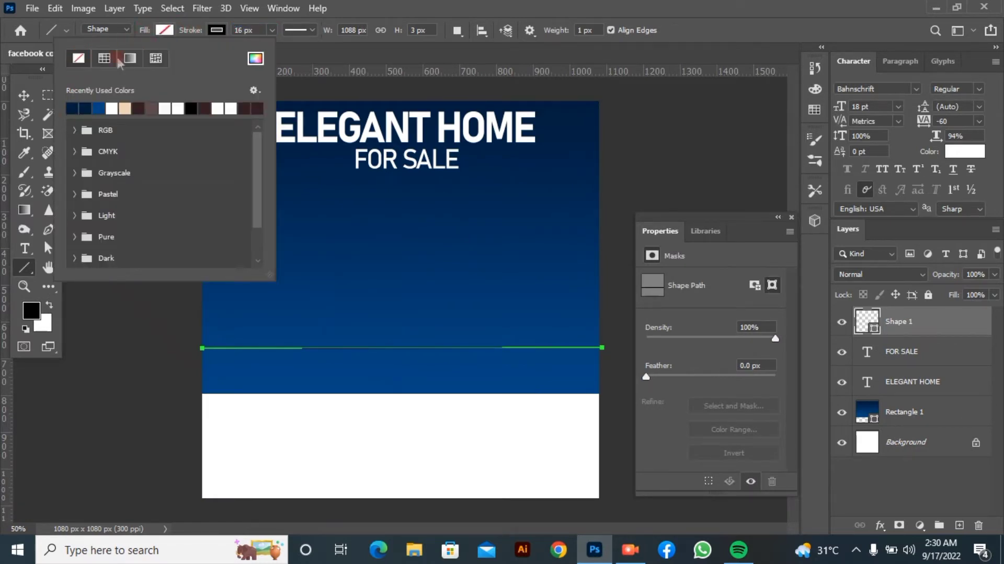
pyautogui.click(255, 58)
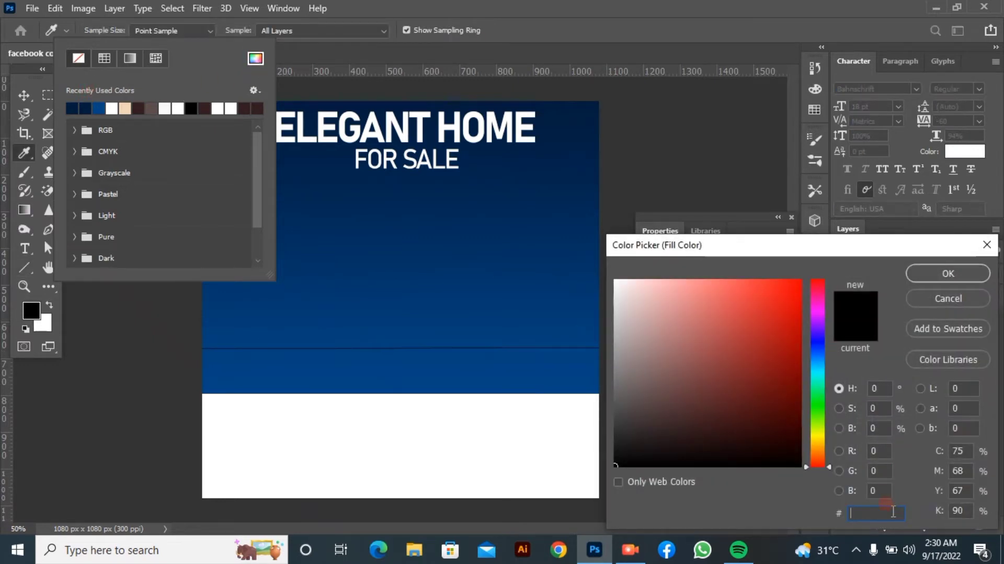
pyautogui.write('FFCE')
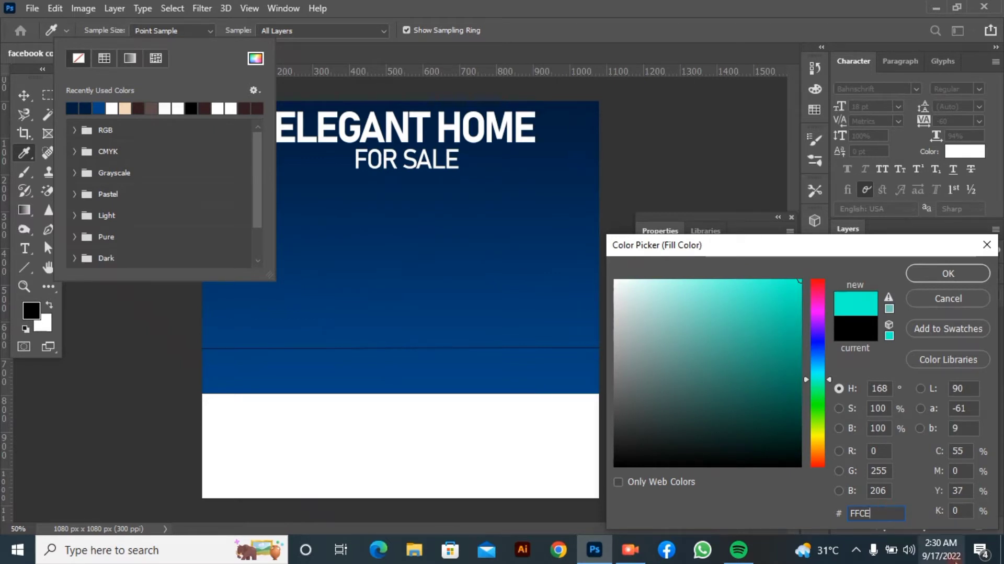
pyautogui.write('0A')
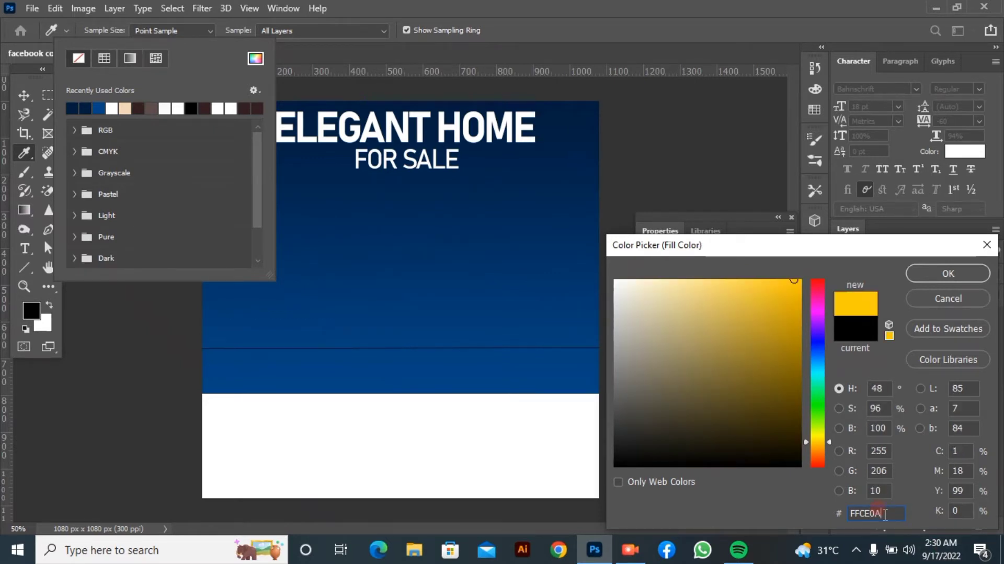
pyautogui.click(946, 274)
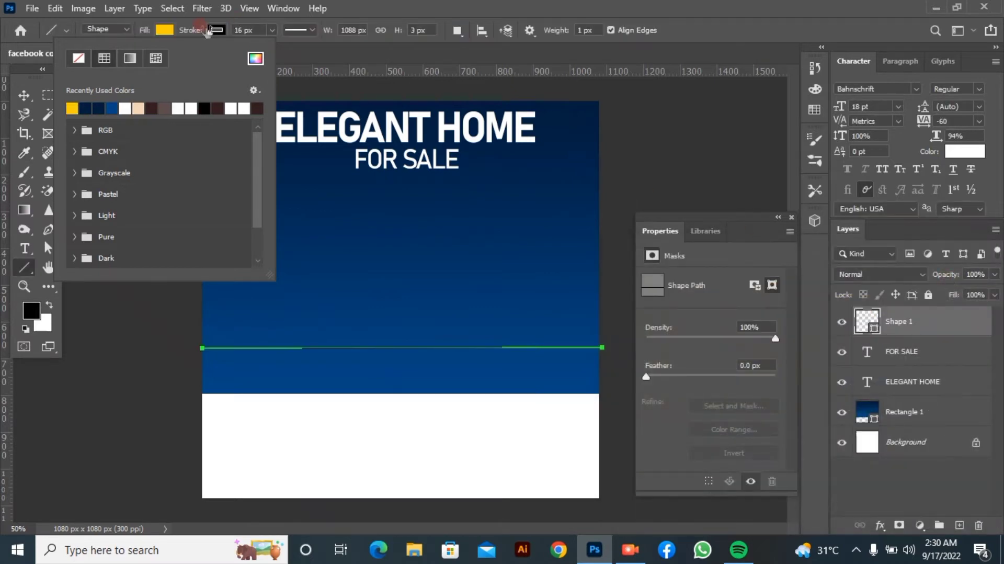
# Set the line's stroke width to 1200 px and its stroke colour to the recently used yellow
pyautogui.click(272, 30)
pyautogui.moveTo(271, 48); pyautogui.dragTo(331, 63)
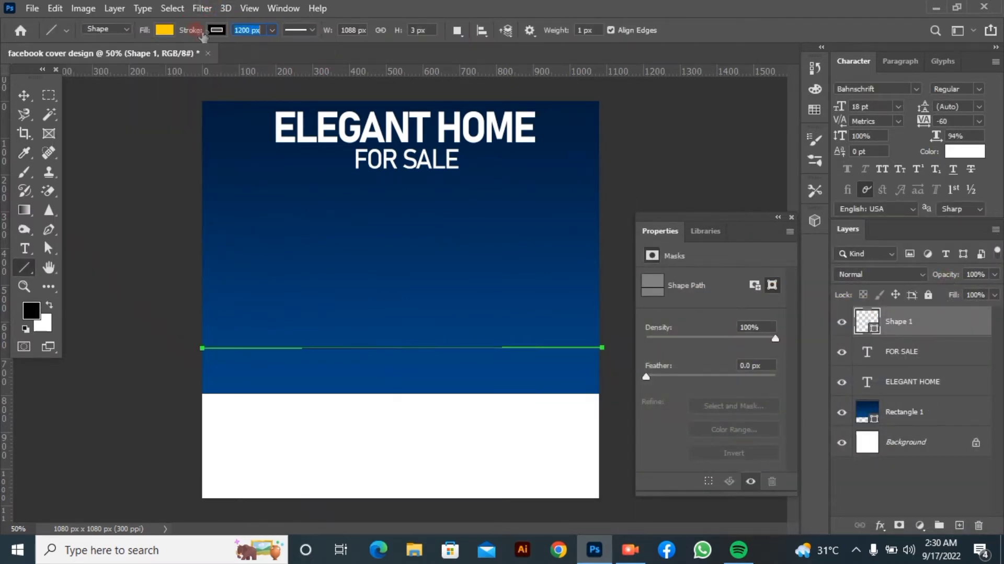
pyautogui.click(217, 30)
pyautogui.click(124, 108)
pyautogui.click(78, 89)
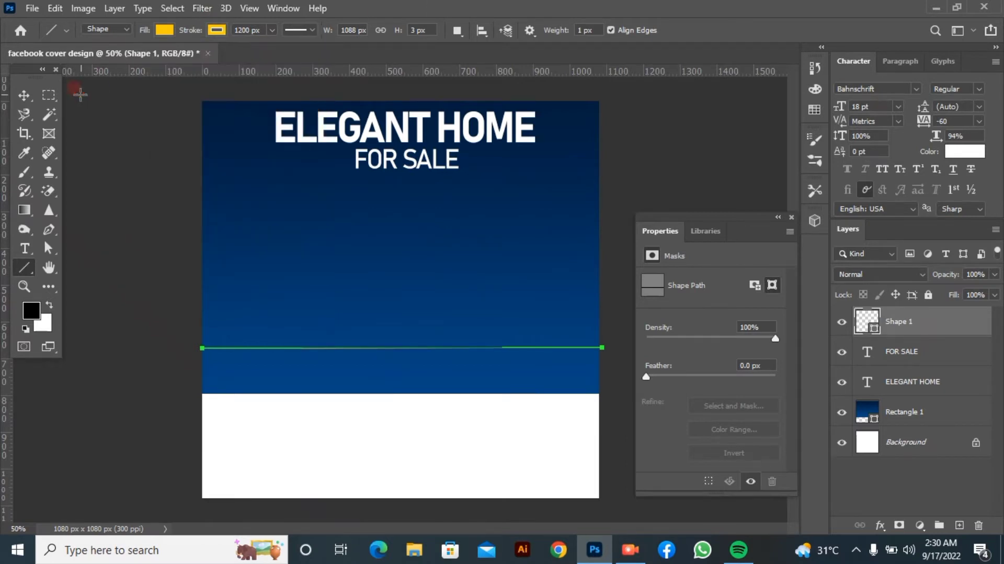
# Shift the blue gradient rectangle slightly down over the white strip
pyautogui.click(23, 95)
pyautogui.click(101, 291)
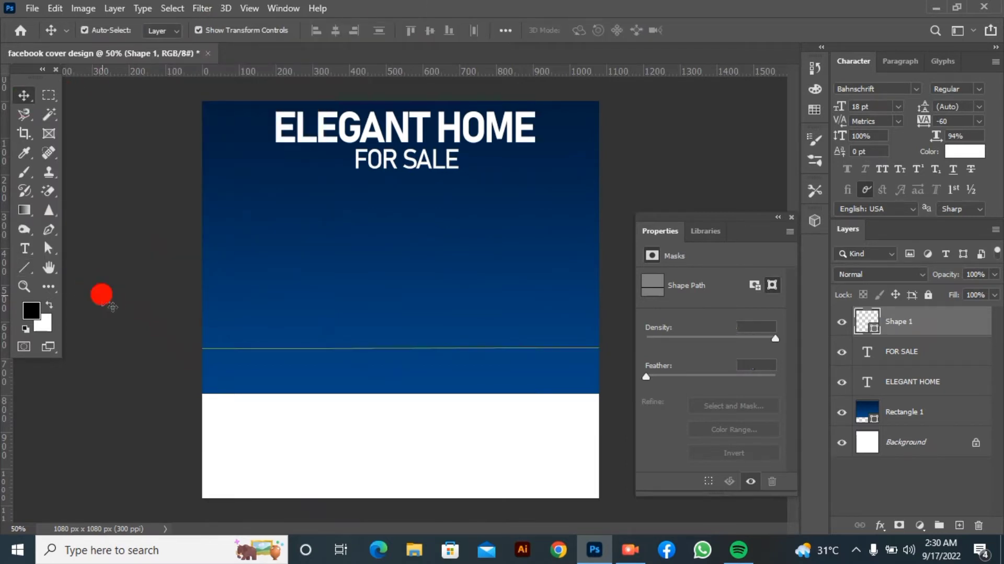
pyautogui.moveTo(262, 348)
pyautogui.mouseDown()
pyautogui.moveTo(263, 359)
pyautogui.moveTo(281, 352)
pyautogui.mouseUp()
# Move the yellow line down onto the boundary between the blue and white areas, at about X 533 px, Y 812 px
pyautogui.click(948, 329)
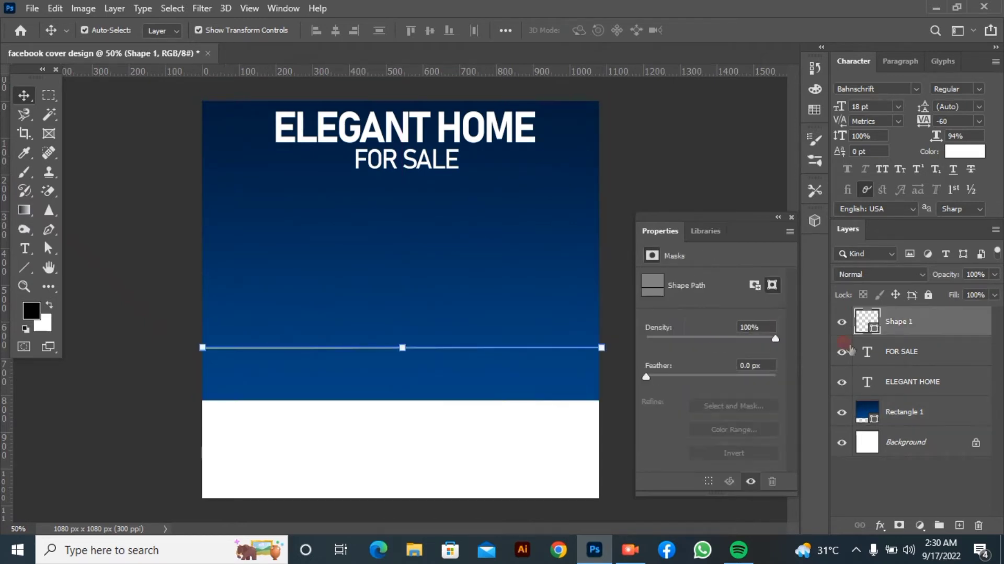
pyautogui.click(503, 346)
pyautogui.moveTo(500, 349); pyautogui.dragTo(497, 399)
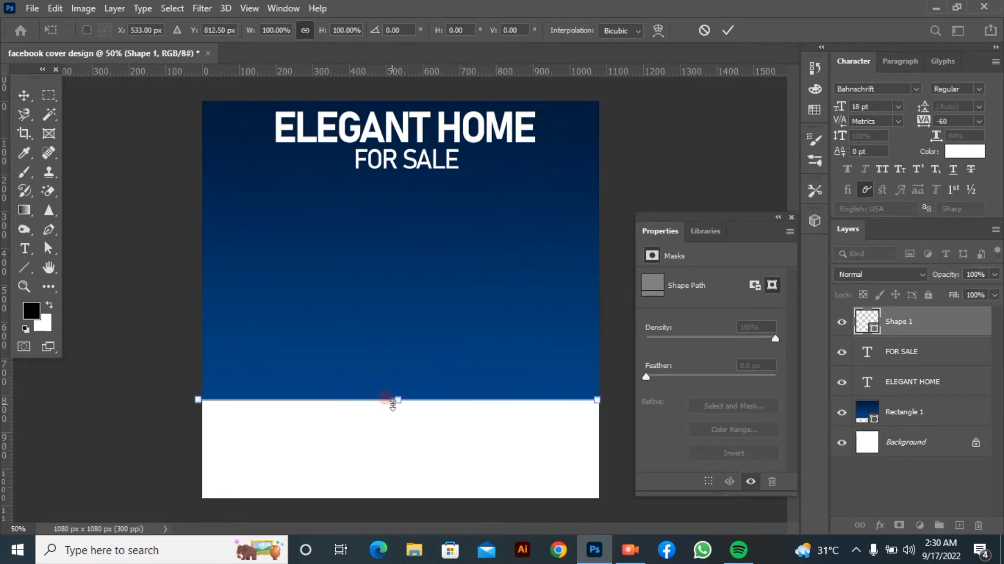
pyautogui.moveTo(398, 400); pyautogui.dragTo(399, 402)
pyautogui.click(728, 29)
pyautogui.click(648, 169)
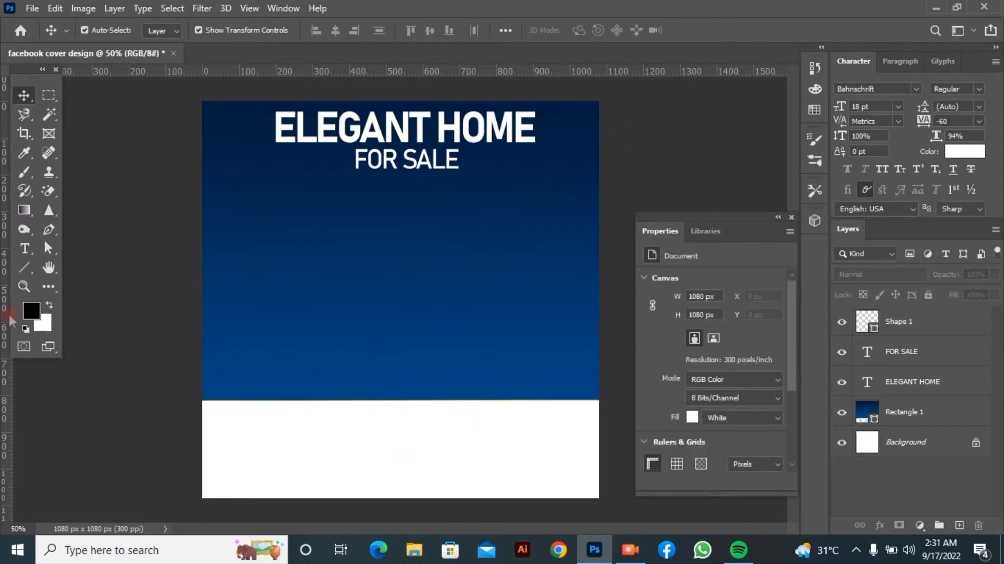
# Draw a large rectangle about 978 x 964 px at X 58 px, Y 58 px, inset from the canvas edges
pyautogui.click(33, 270)
pyautogui.click(86, 268)
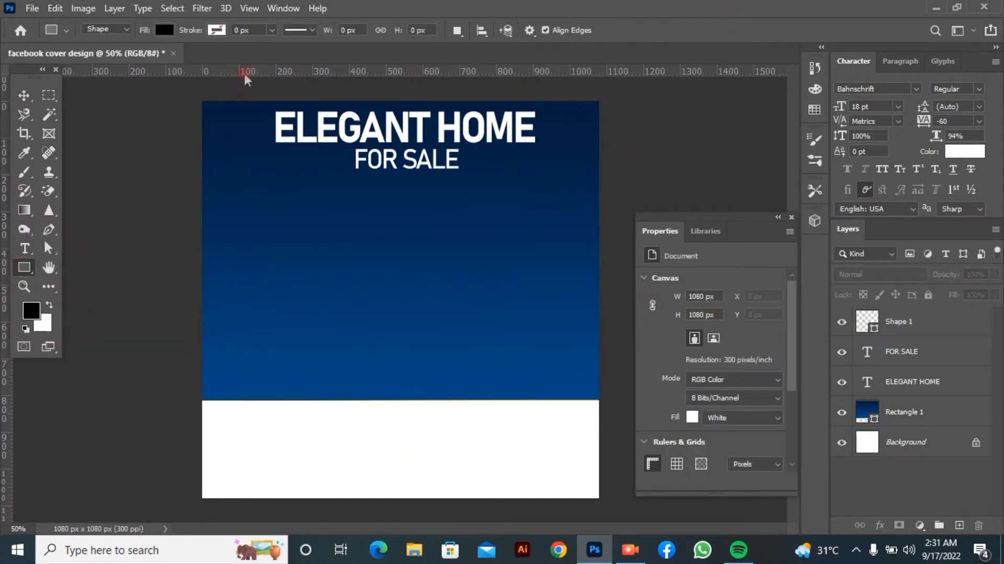
pyautogui.moveTo(268, 120); pyautogui.dragTo(582, 476)
pyautogui.hotkey('ctrl', 'z')
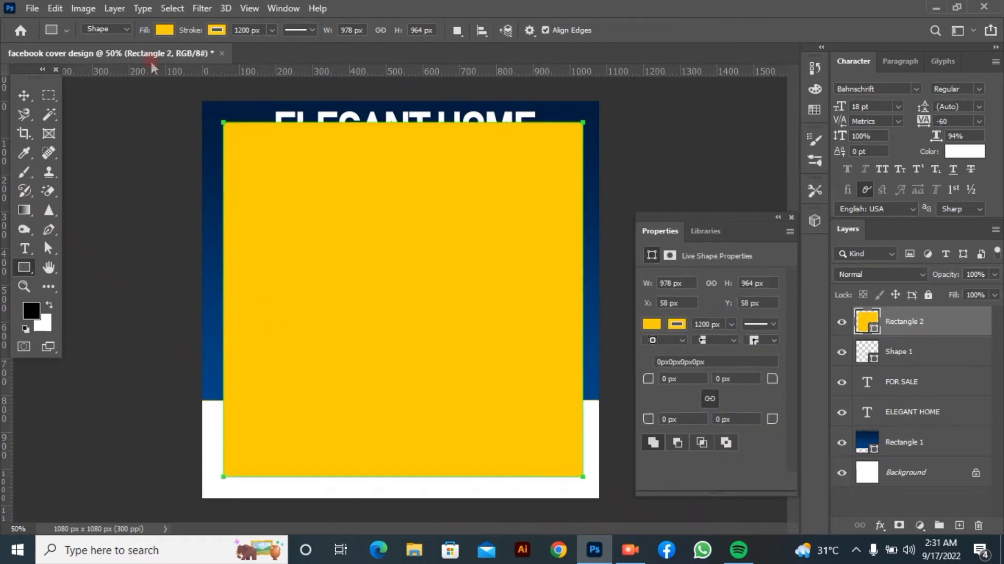
# Remove the large rectangle's fill and set its stroke colour to white
pyautogui.click(164, 30)
pyautogui.click(78, 58)
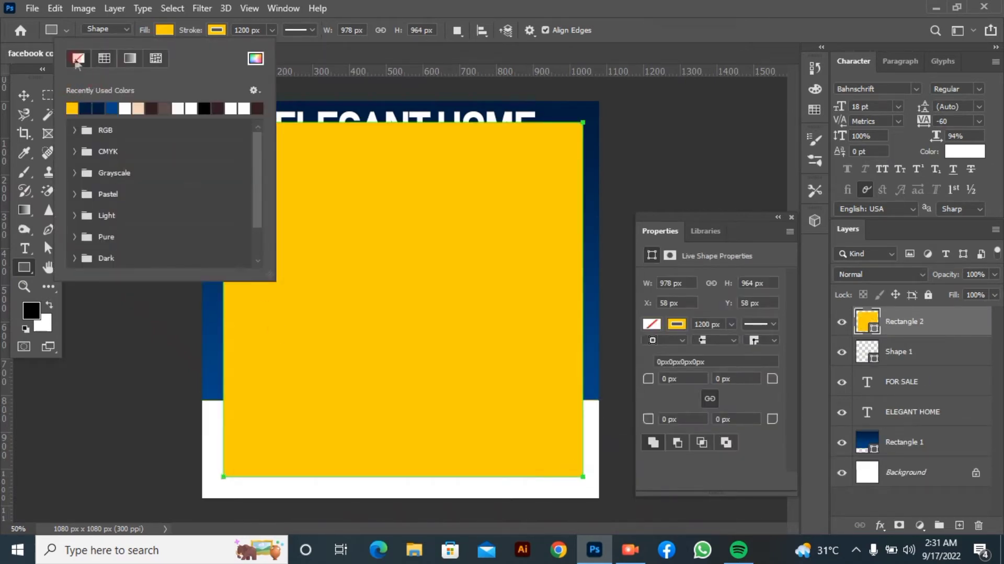
pyautogui.click(216, 29)
pyautogui.click(177, 108)
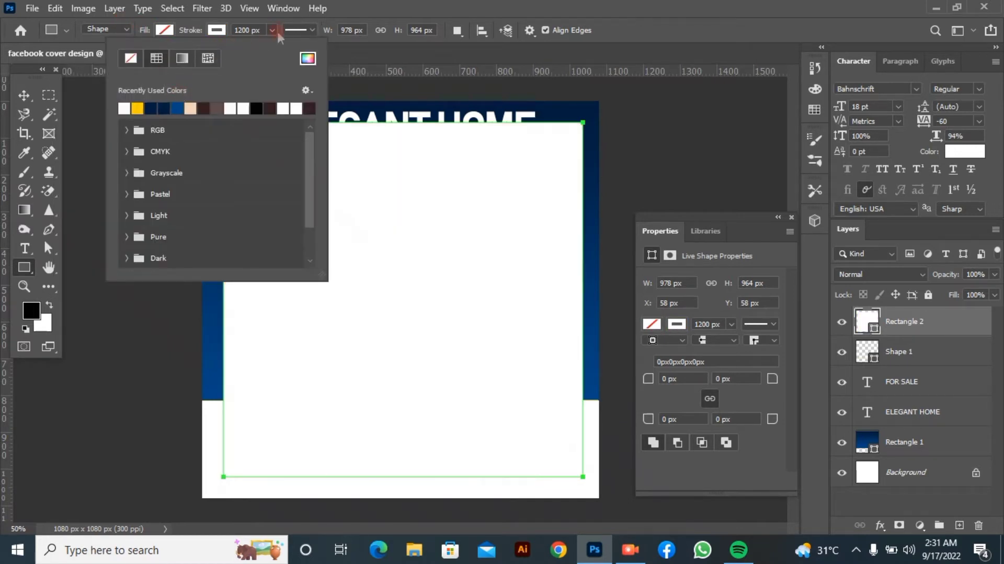
pyautogui.click(278, 10)
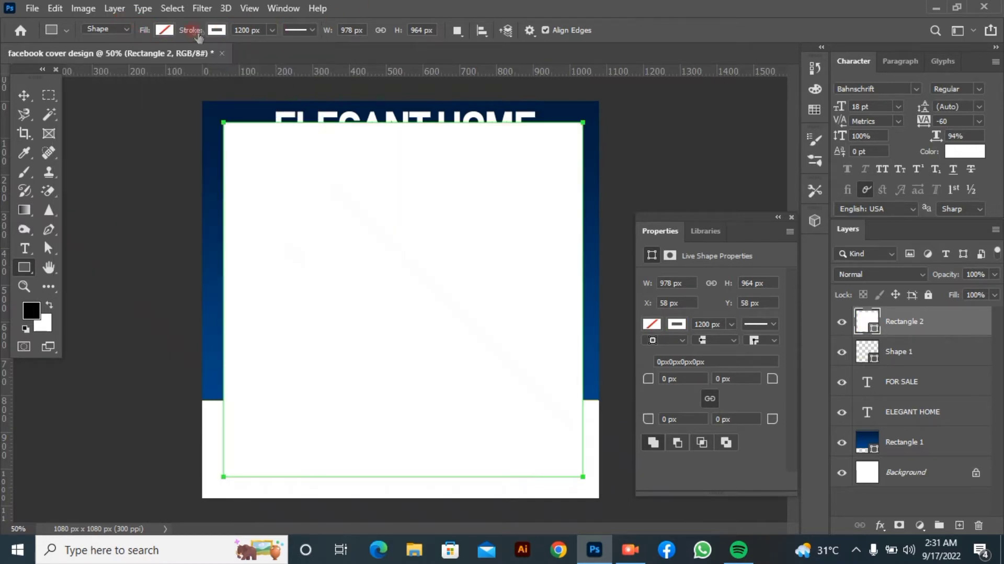
# Reduce the white rectangle's stroke width to 4.68 px
pyautogui.moveTo(195, 31); pyautogui.dragTo(174, 30)
pyautogui.click(222, 28)
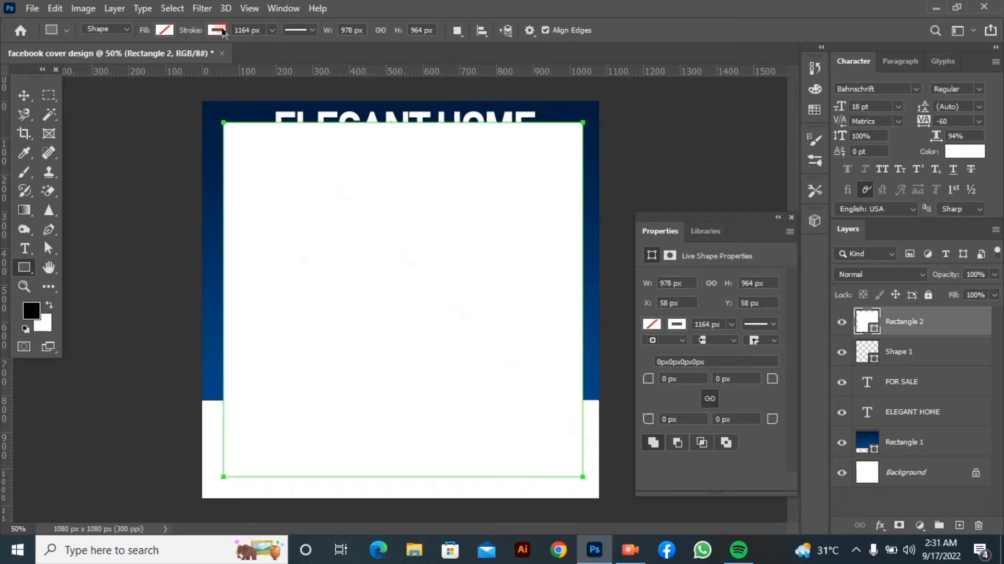
pyautogui.click(272, 30)
pyautogui.click(216, 46)
pyautogui.click(215, 46)
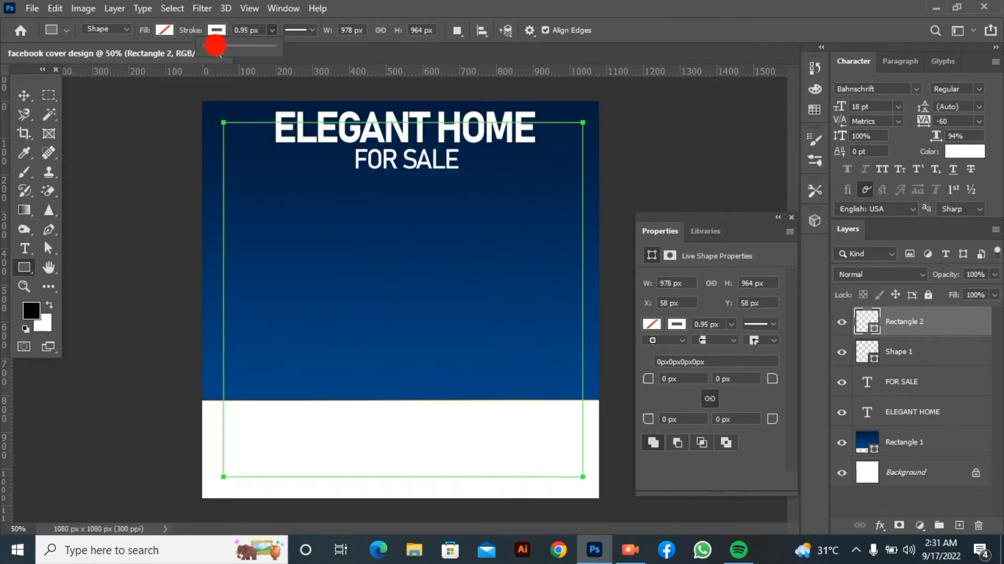
pyautogui.moveTo(215, 46); pyautogui.dragTo(217, 47)
pyautogui.click(527, 5)
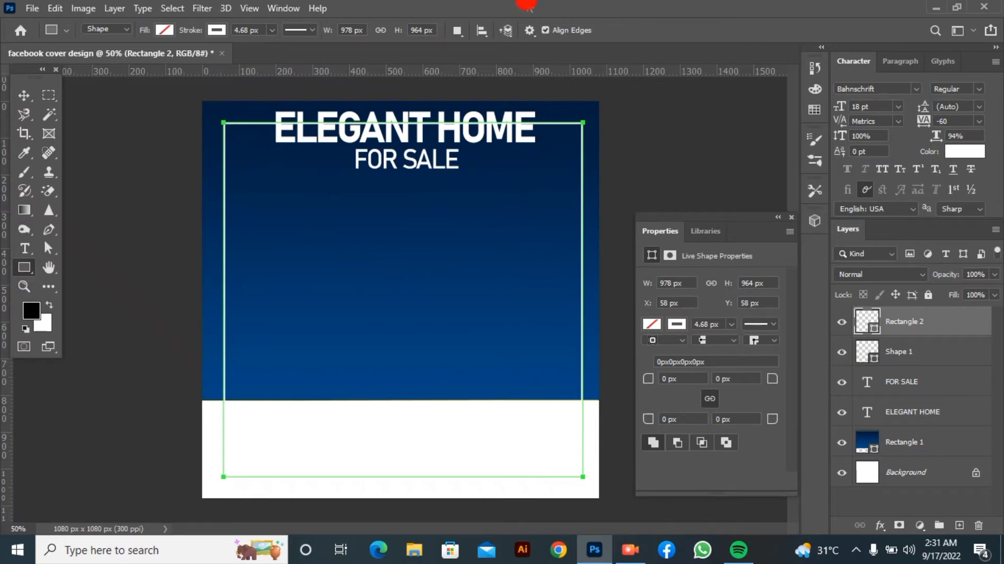
pyautogui.click(48, 95)
pyautogui.moveTo(261, 116); pyautogui.dragTo(542, 143)
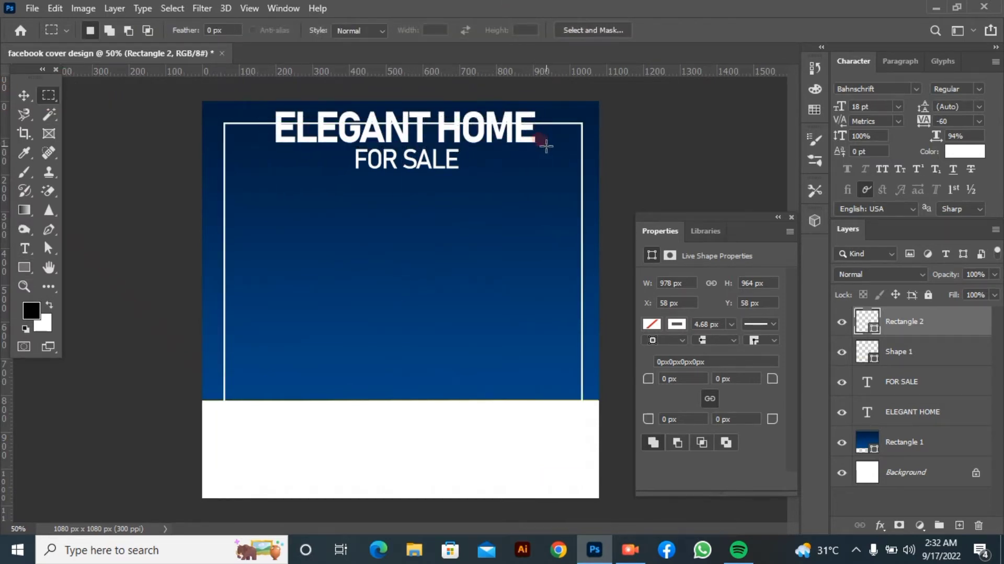
pyautogui.click(480, 136)
pyautogui.press('v')
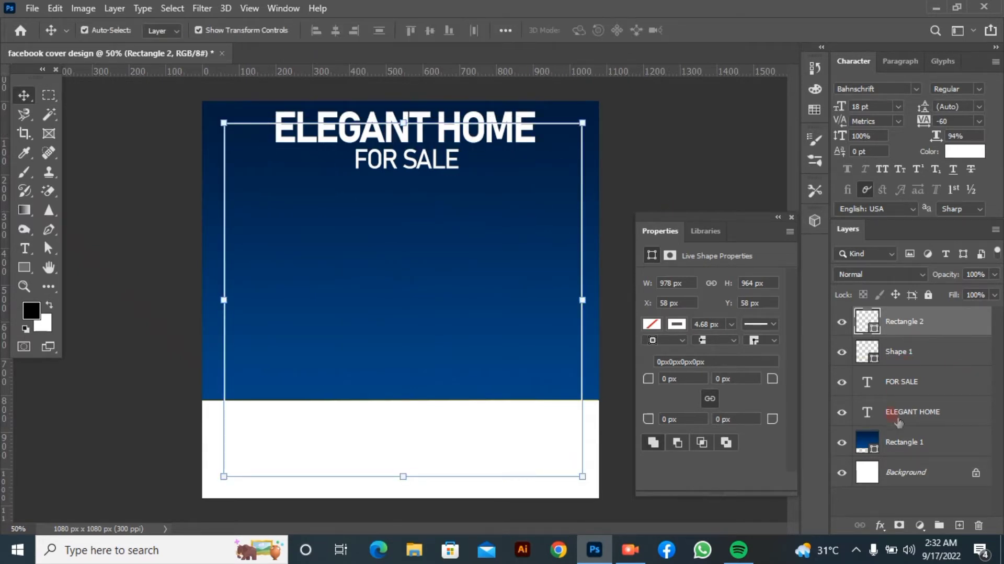
# Add a layer mask to the white frame and erase the part of its upper edge that crosses the ELEGANT HOME headline
pyautogui.click(899, 525)
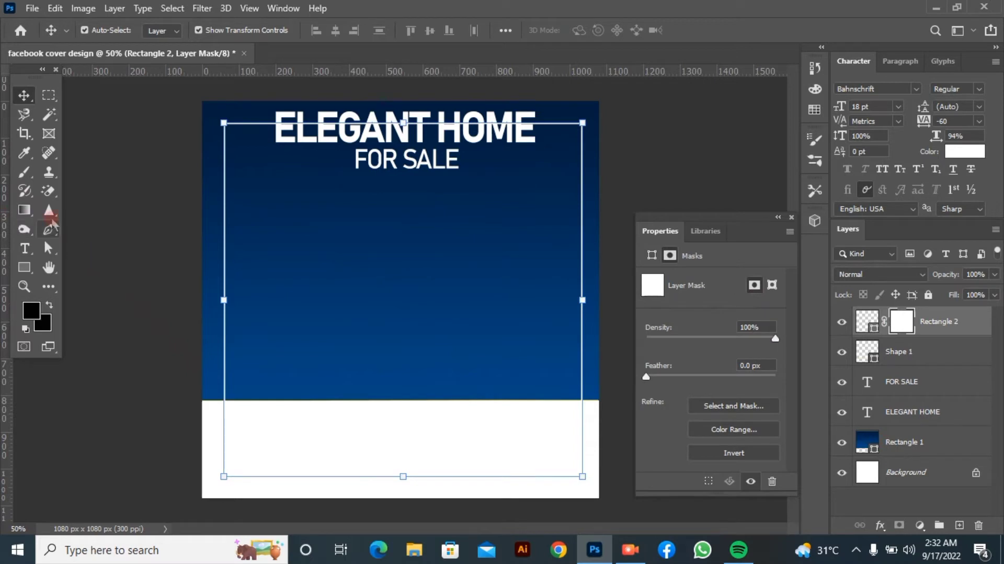
pyautogui.click(50, 193)
pyautogui.click(91, 191)
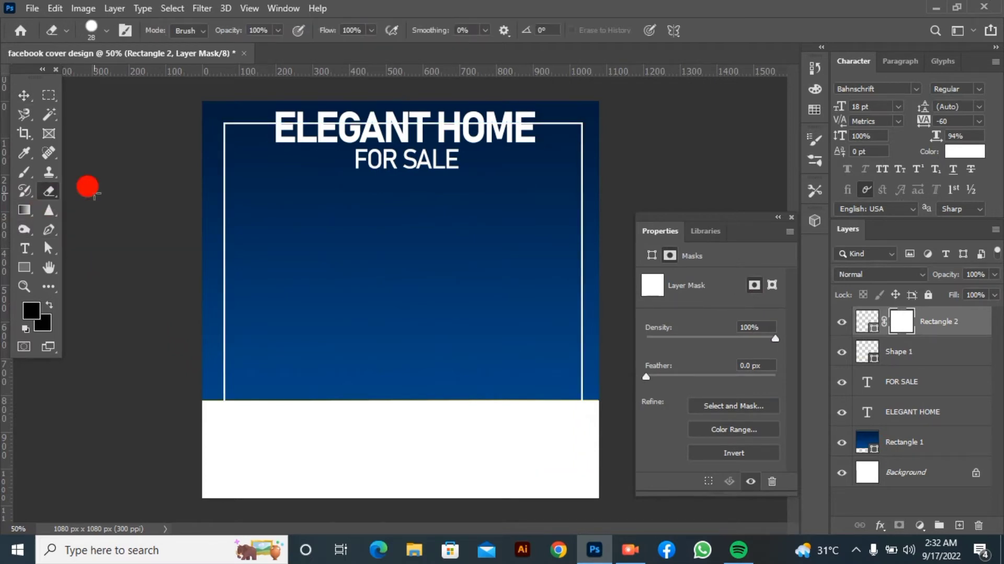
pyautogui.click(261, 123)
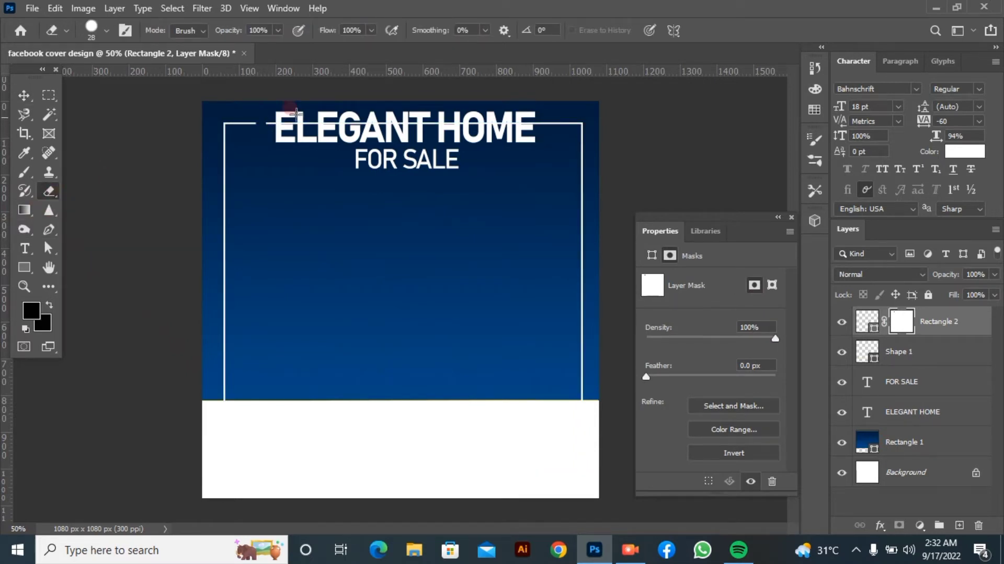
pyautogui.moveTo(545, 122); pyautogui.dragTo(296, 121)
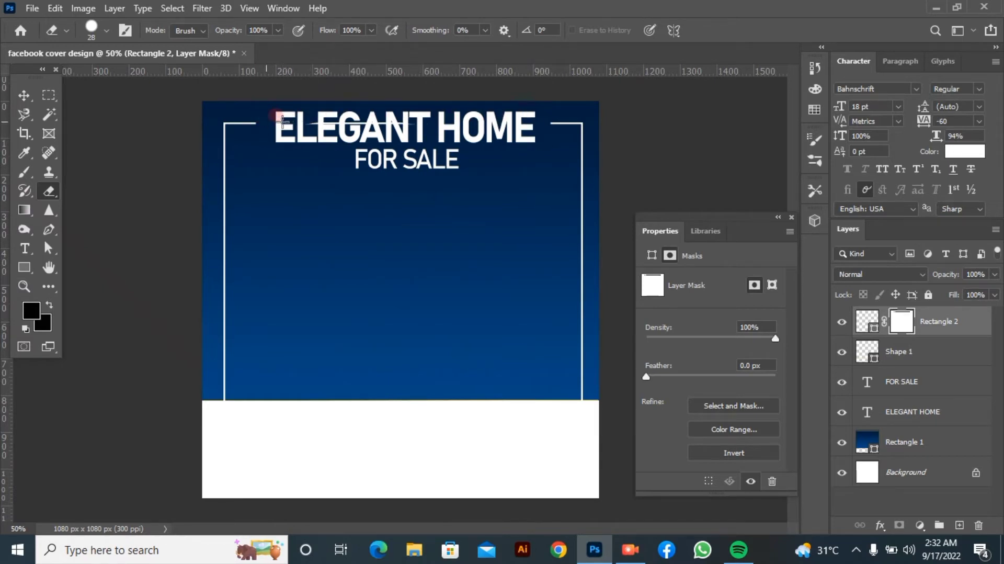
pyautogui.click(24, 94)
pyautogui.click(143, 240)
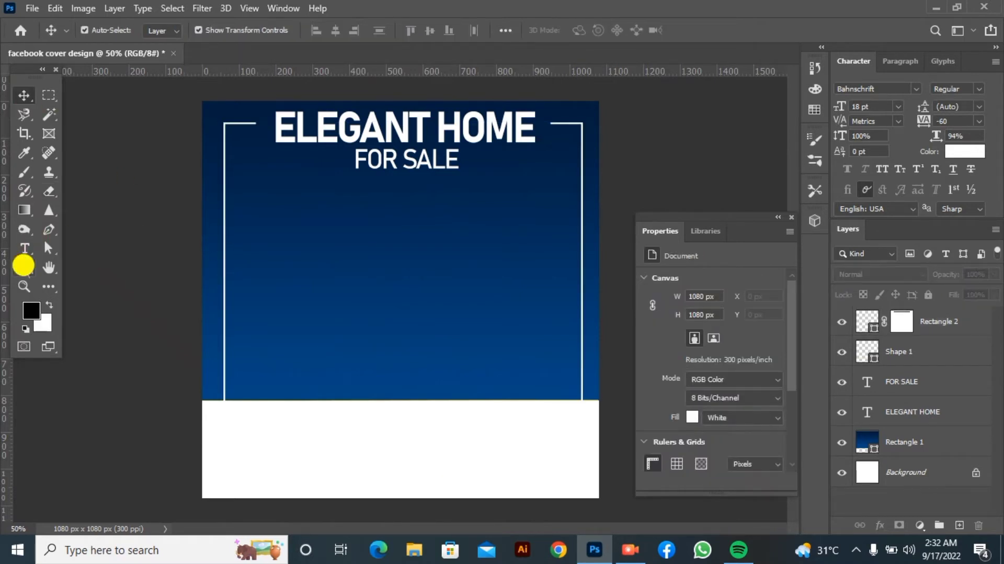
# Draw a black rounded rectangle about 730 x 516 px with 70 px corner radius at X 200 px, Y 296 px, below FOR SALE
pyautogui.click(23, 266)
pyautogui.click(79, 282)
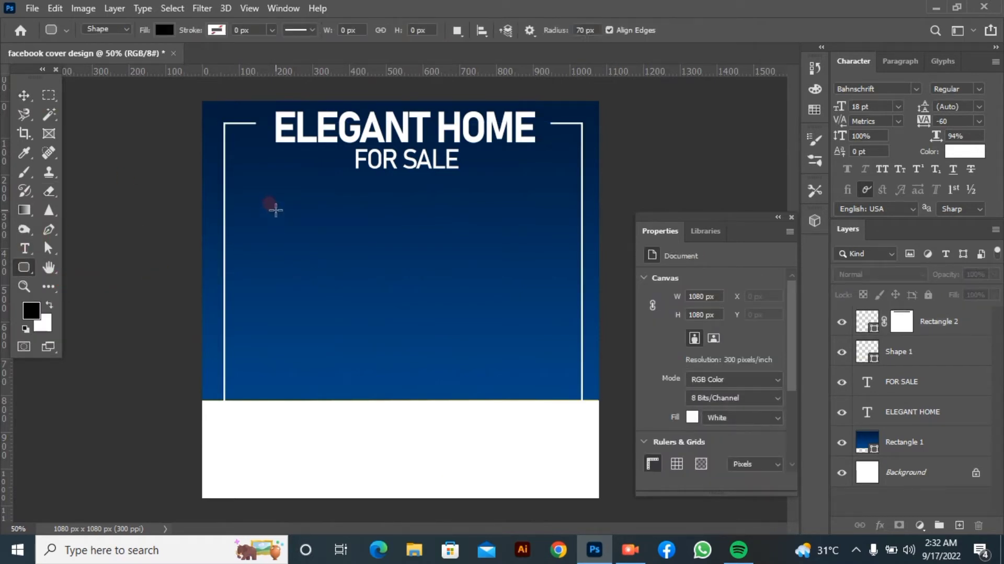
pyautogui.moveTo(276, 210); pyautogui.dragTo(543, 399)
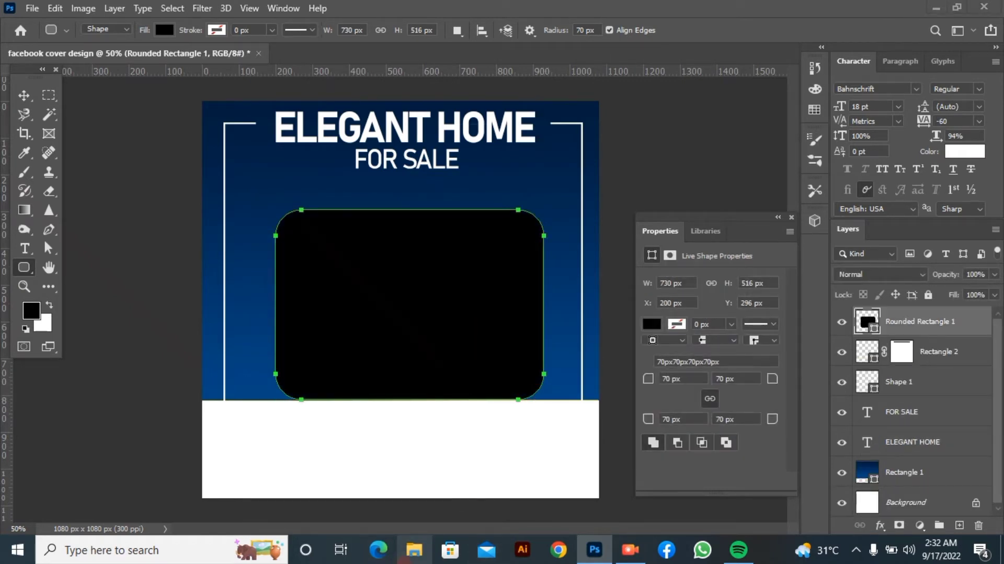
pyautogui.click(413, 549)
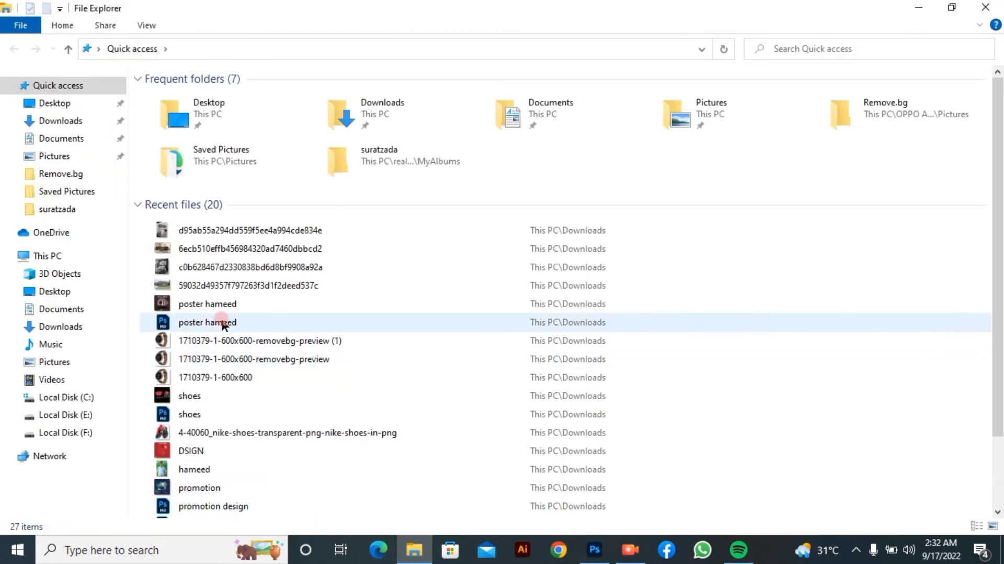
pyautogui.moveTo(231, 286); pyautogui.dragTo(430, 304)
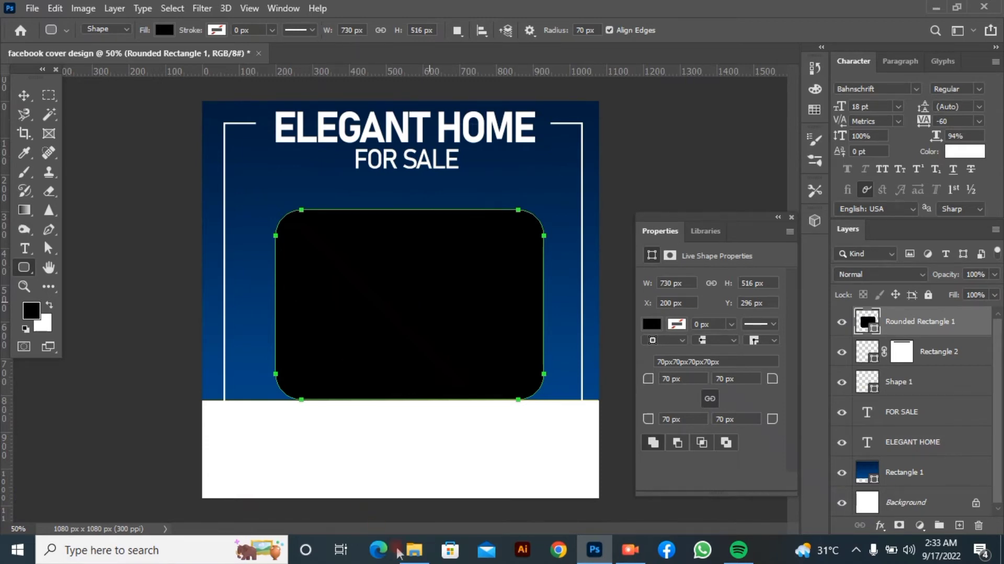
pyautogui.click(414, 553)
pyautogui.moveTo(262, 272); pyautogui.dragTo(596, 486)
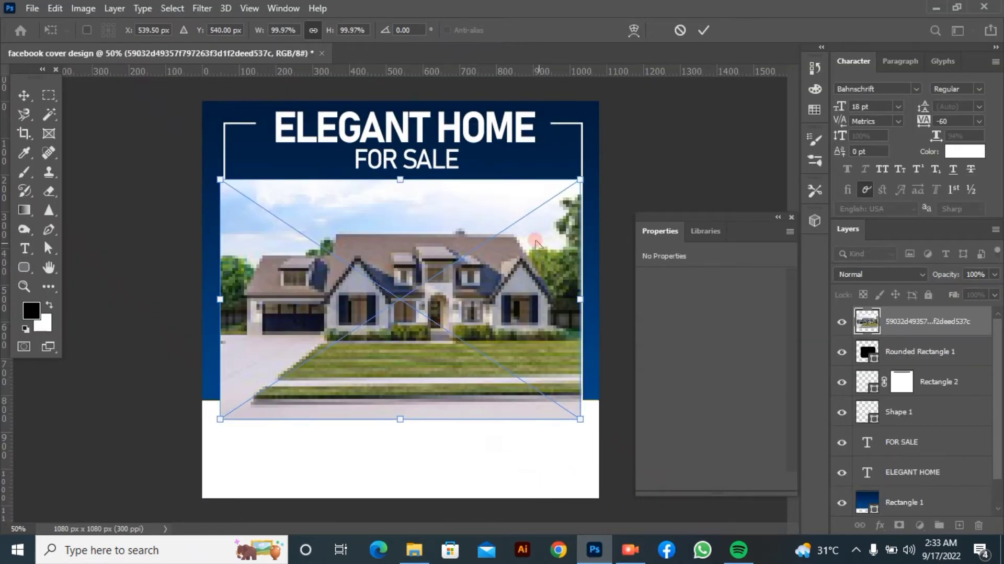
pyautogui.click(705, 31)
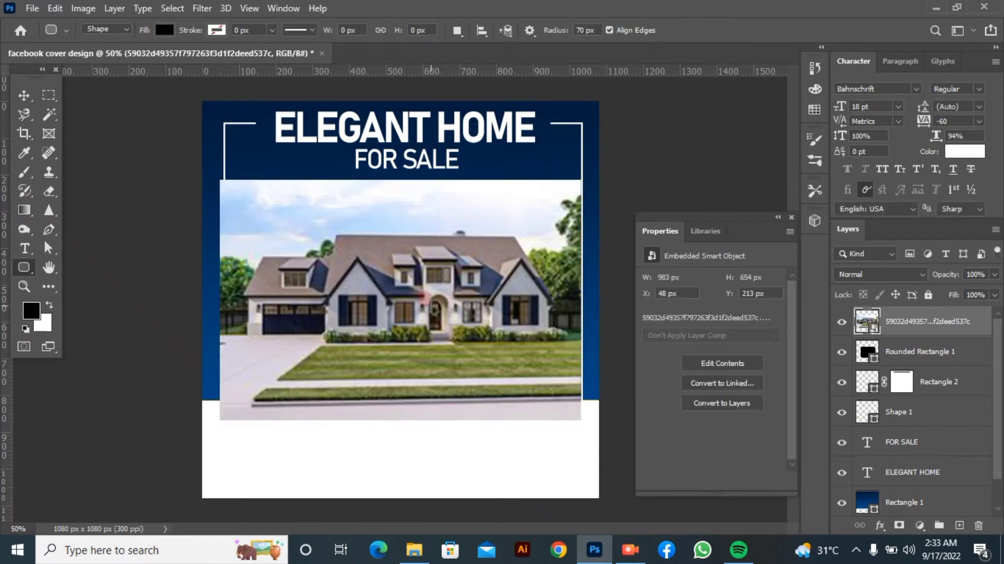
pyautogui.press('v')
pyautogui.press('Delete')
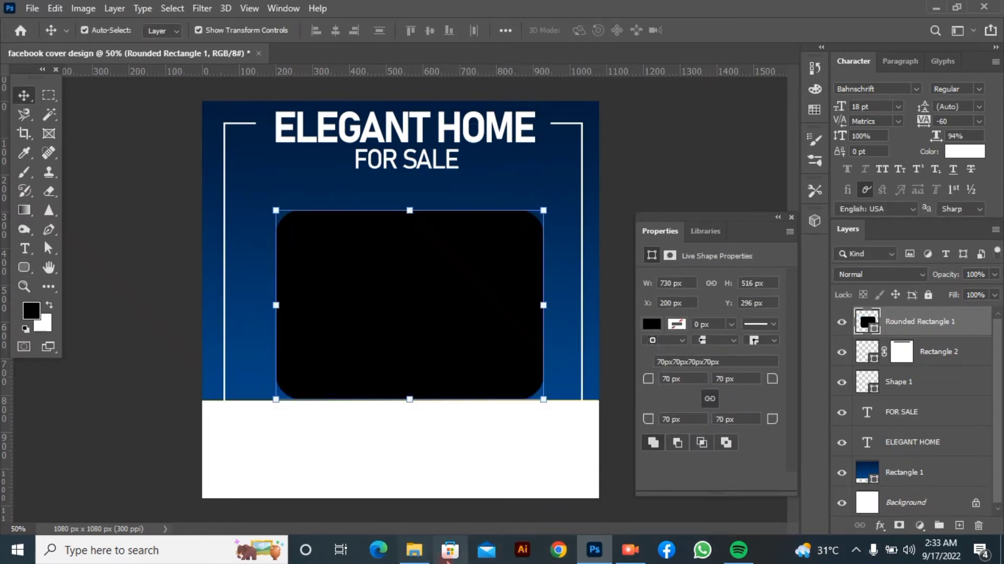
# Place the house photo 59032d49357f797263f3d1f2deed537c from the recent files in File Explorer into the design
pyautogui.moveTo(415, 549)
pyautogui.click(393, 515)
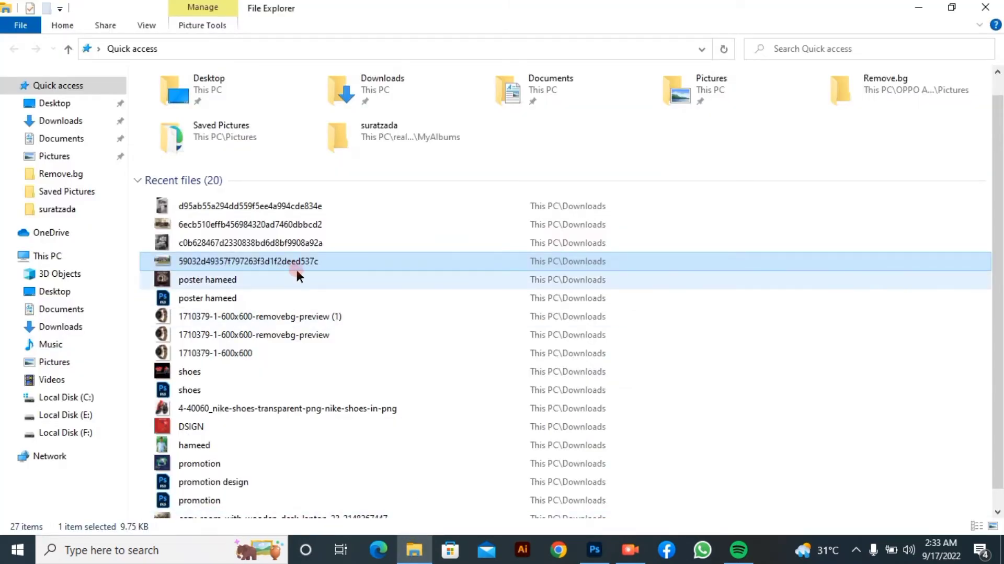
pyautogui.moveTo(296, 272); pyautogui.dragTo(438, 362)
pyautogui.click(704, 30)
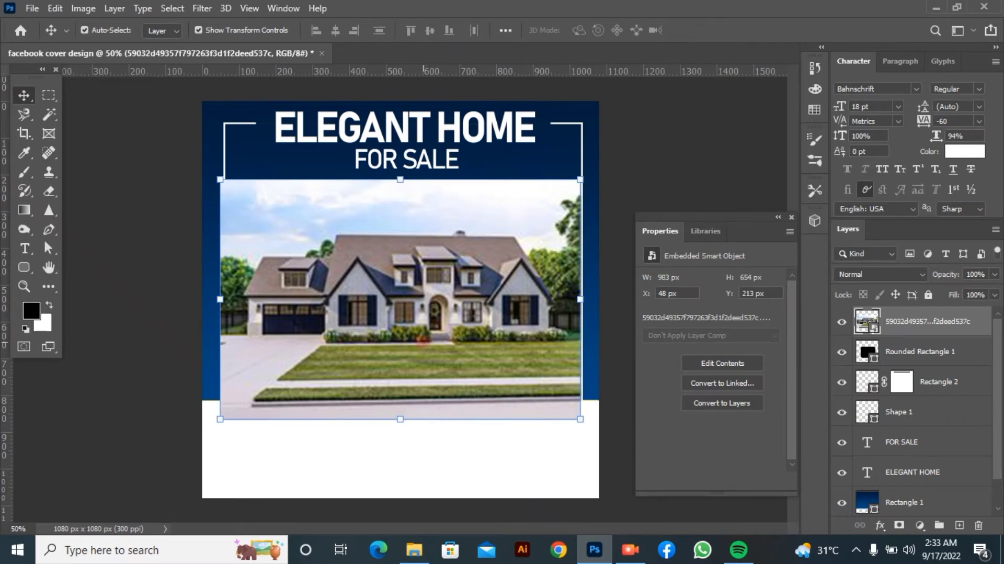
# Clip the house photo to the rounded rectangle, scale it to about 87% and position it to fill the shape
pyautogui.rightClick(898, 327)
pyautogui.click(793, 329)
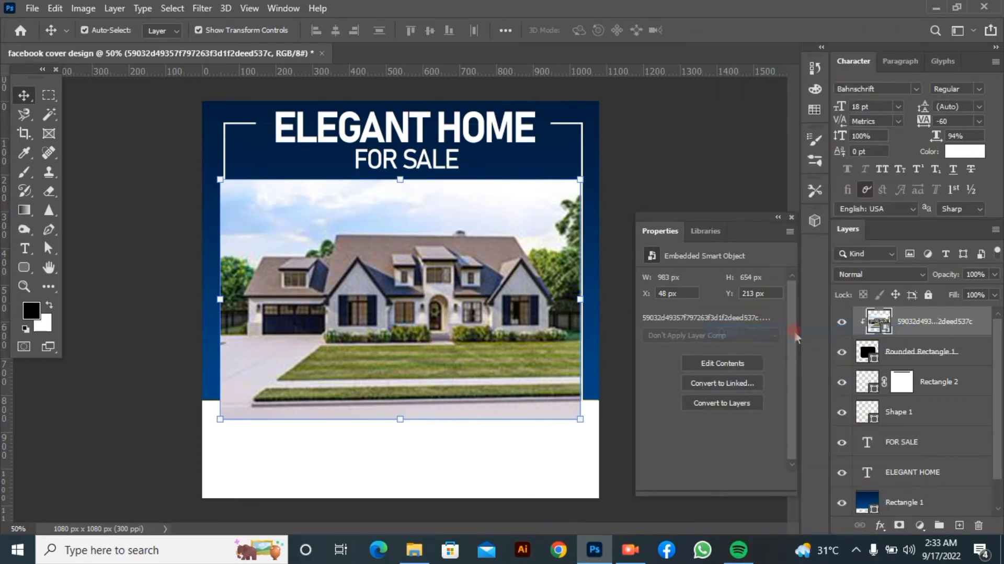
pyautogui.moveTo(580, 418); pyautogui.dragTo(536, 389)
pyautogui.moveTo(385, 291); pyautogui.dragTo(407, 304)
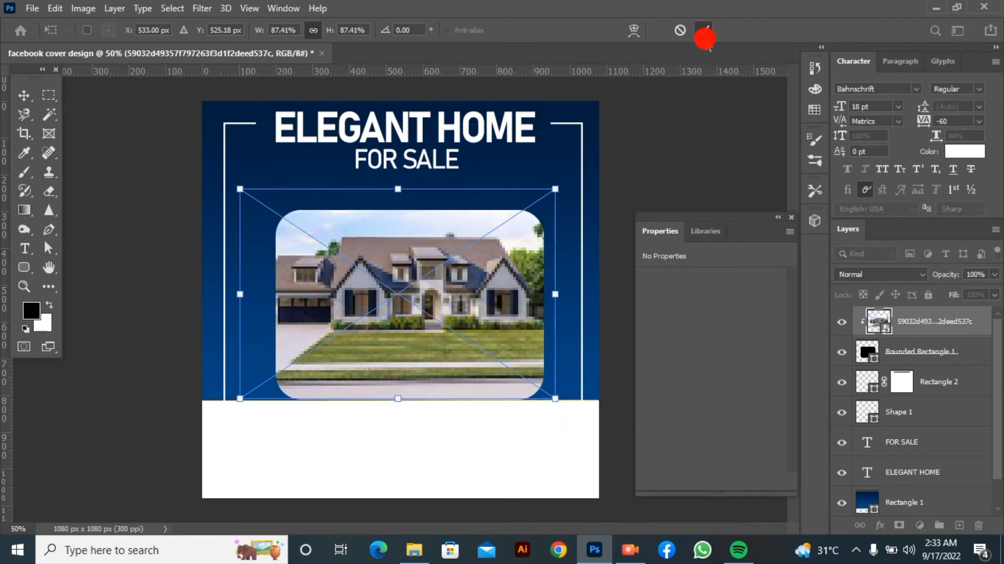
pyautogui.click(705, 33)
pyautogui.click(80, 287)
# Draw a circle about 284 x 282 px at X 516 px, Y 776 px, overlapping the photo's lower edge, and fill it white
pyautogui.click(25, 267)
pyautogui.click(79, 293)
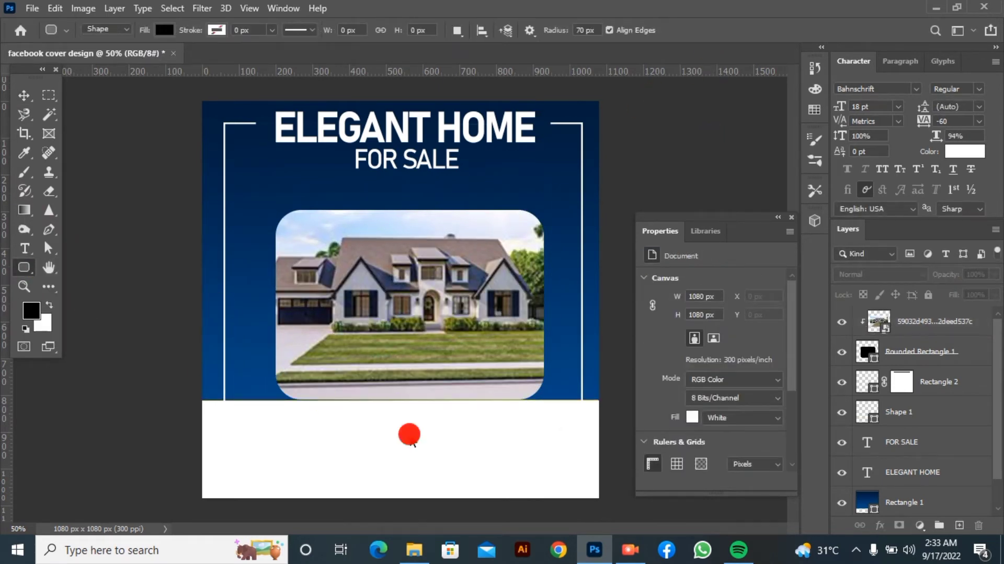
pyautogui.hotkey('shift', 'u')
pyautogui.moveTo(392, 386); pyautogui.dragTo(496, 489)
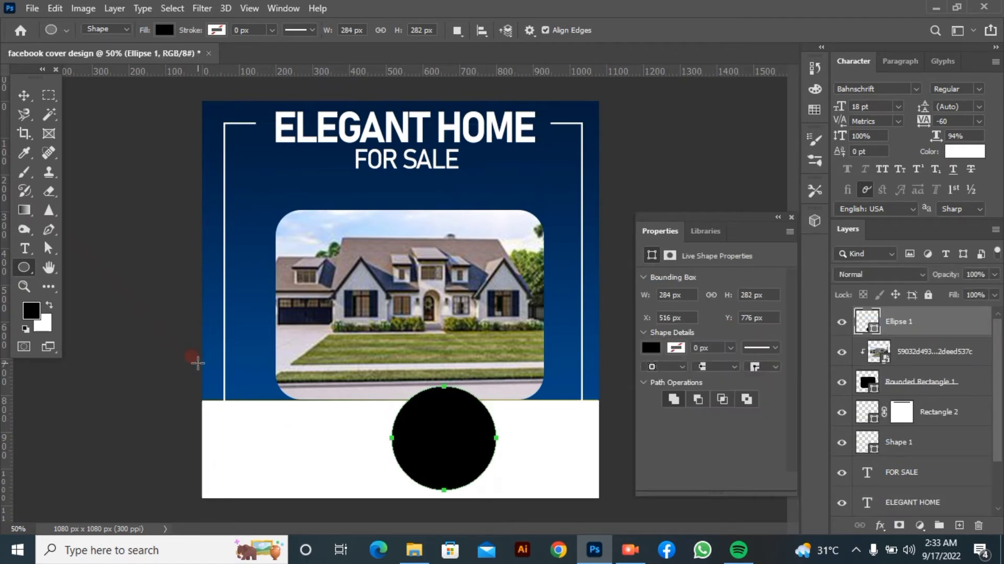
pyautogui.click(163, 29)
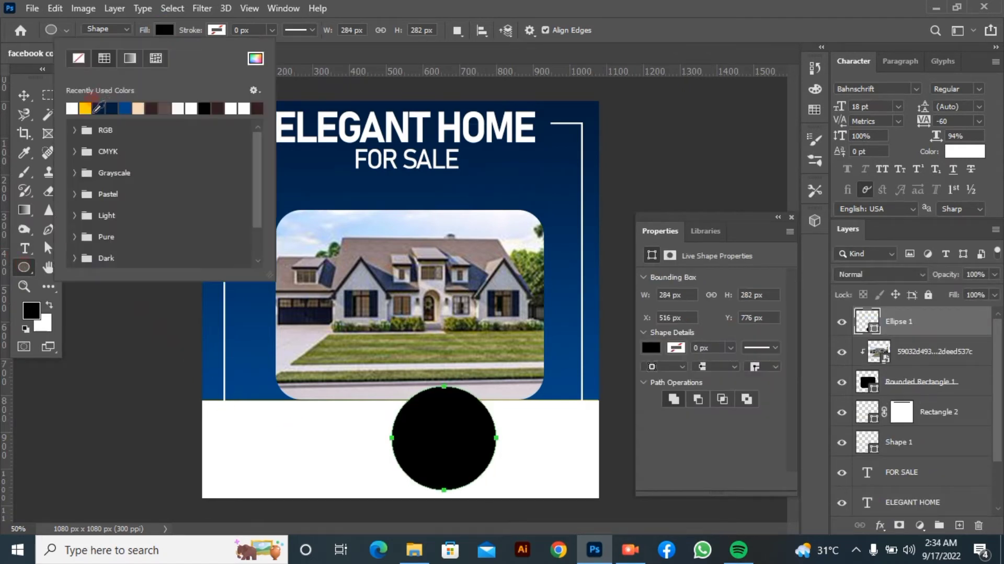
pyautogui.click(72, 107)
pyautogui.click(399, 401)
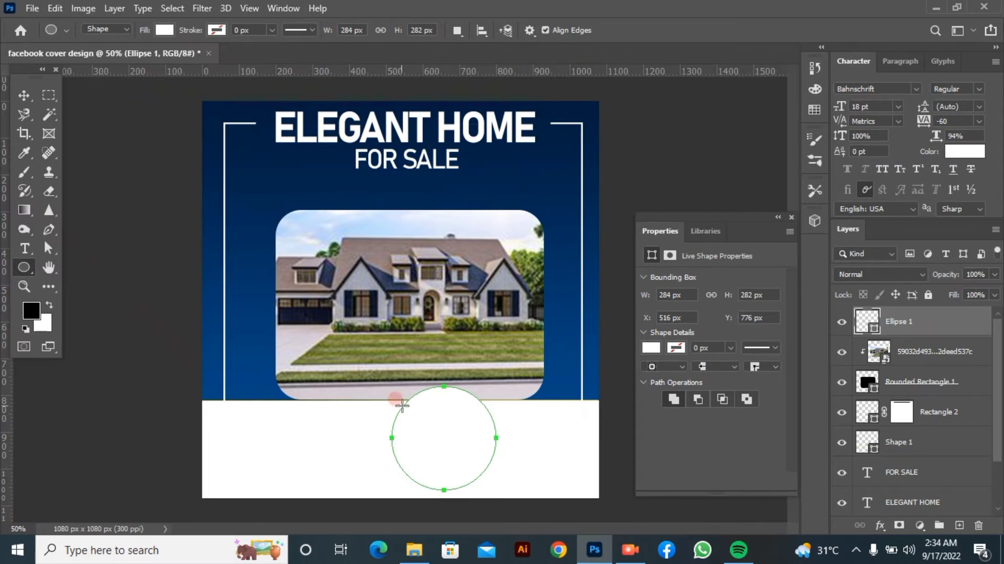
# Draw a second circle about 248 x 254 px at X 533 px, Y 790 px inside the white one and fill it yellow
pyautogui.moveTo(424, 399); pyautogui.dragTo(454, 464)
pyautogui.press('v')
pyautogui.click(27, 264)
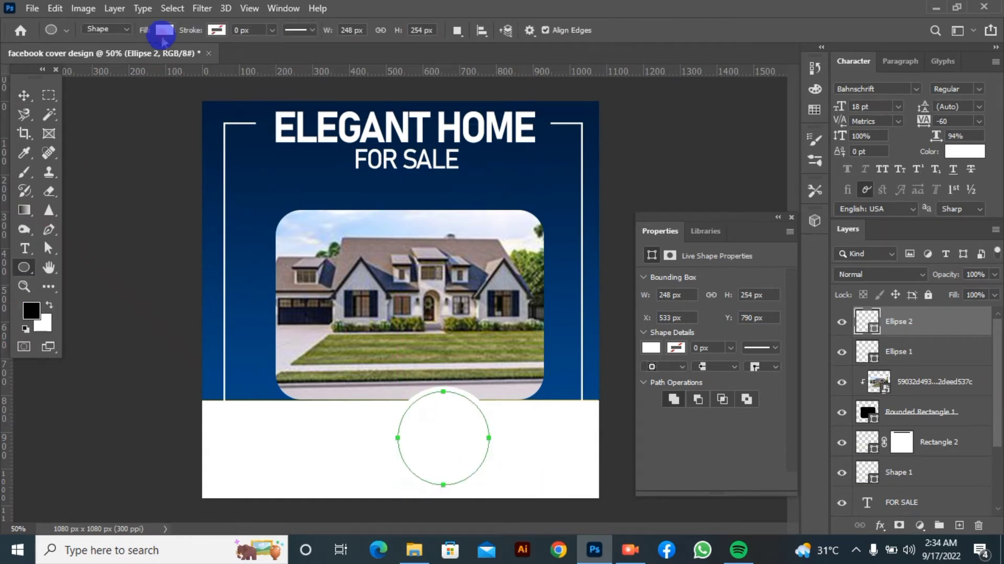
pyautogui.click(164, 30)
pyautogui.click(84, 107)
pyautogui.press('Return')
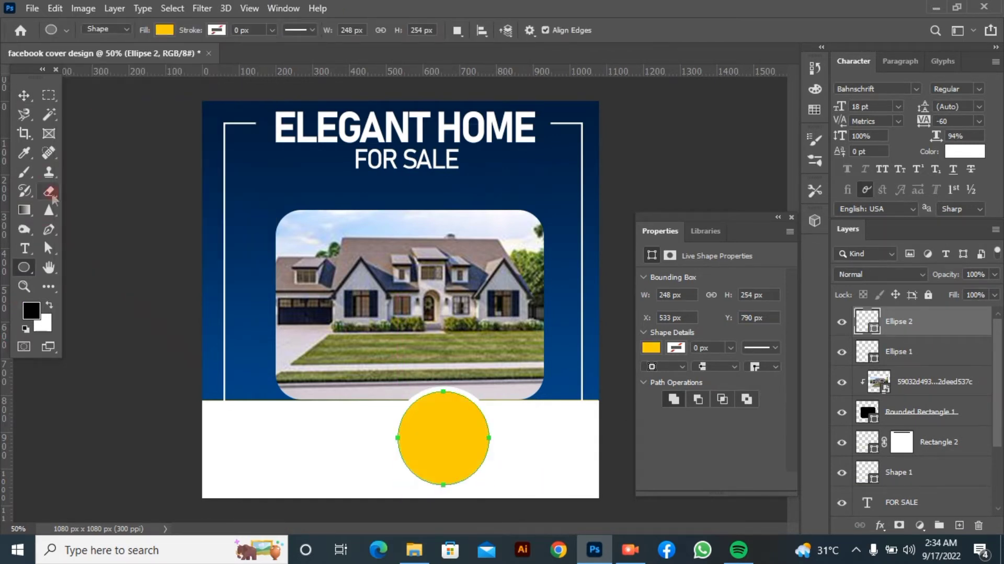
# Scale the yellow circle down to about 214 x 219 px, keeping it inside the white circle
pyautogui.press('v')
pyautogui.moveTo(436, 450); pyautogui.dragTo(437, 449)
pyautogui.click(612, 175)
pyautogui.click(473, 407)
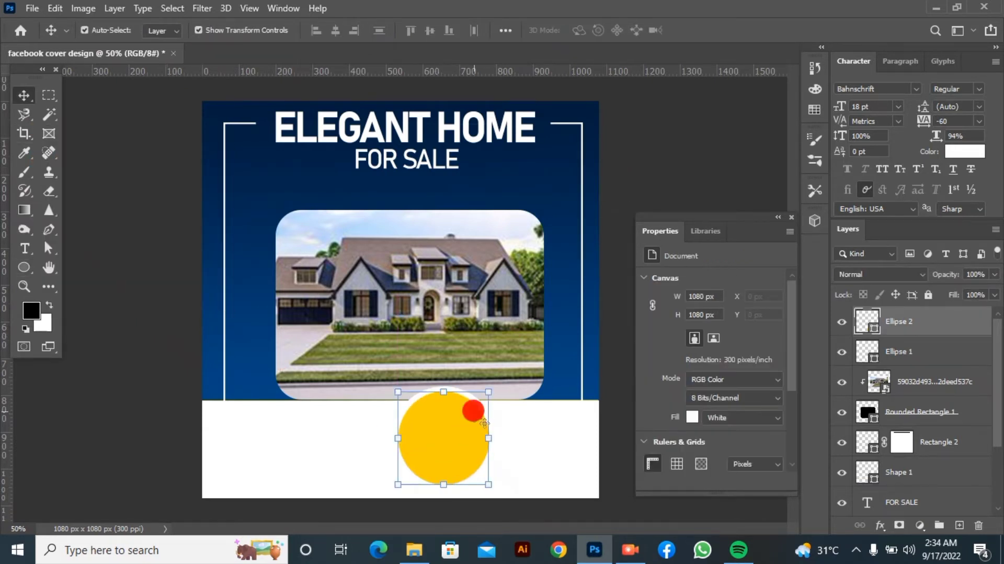
pyautogui.moveTo(490, 484); pyautogui.dragTo(444, 467)
pyautogui.click(727, 31)
pyautogui.click(685, 184)
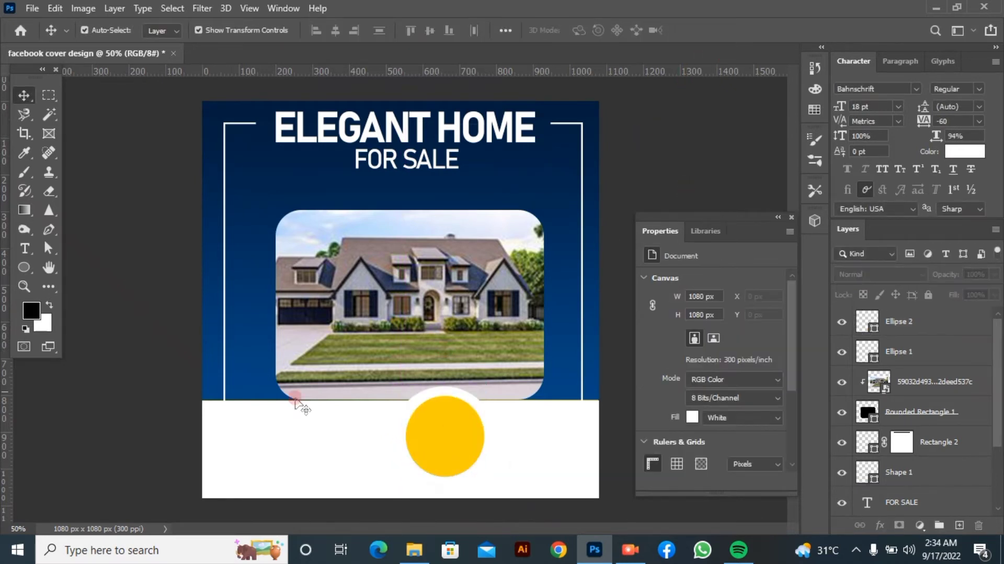
# Duplicate the white circle and the yellow circle, placing the copies as a matching pair to the left of the originals
pyautogui.moveTo(380, 453); pyautogui.dragTo(352, 500)
pyautogui.click(358, 504)
pyautogui.moveTo(476, 516); pyautogui.dragTo(461, 478)
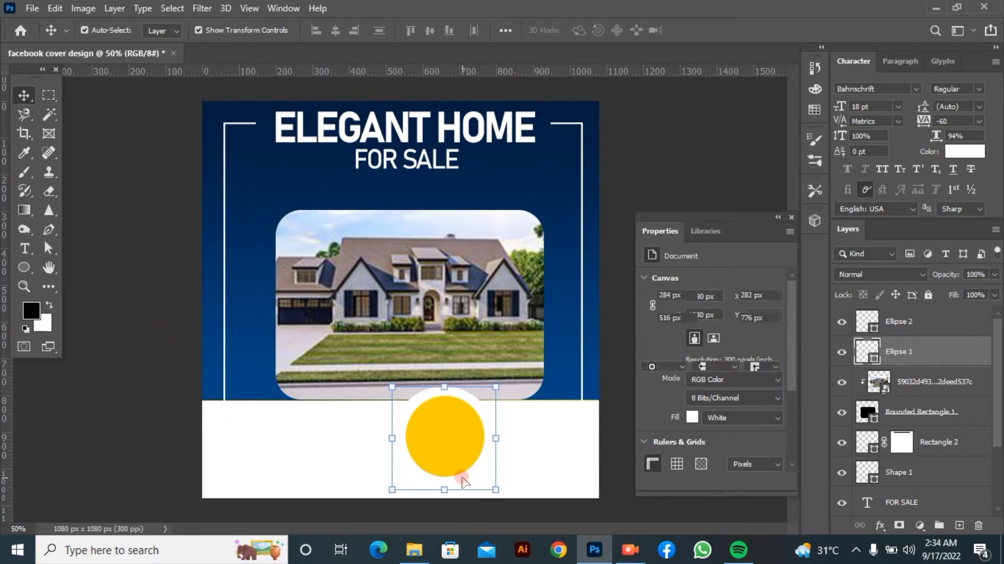
pyautogui.keyDown('ctrl'); pyautogui.click(920, 327); pyautogui.keyUp('ctrl')
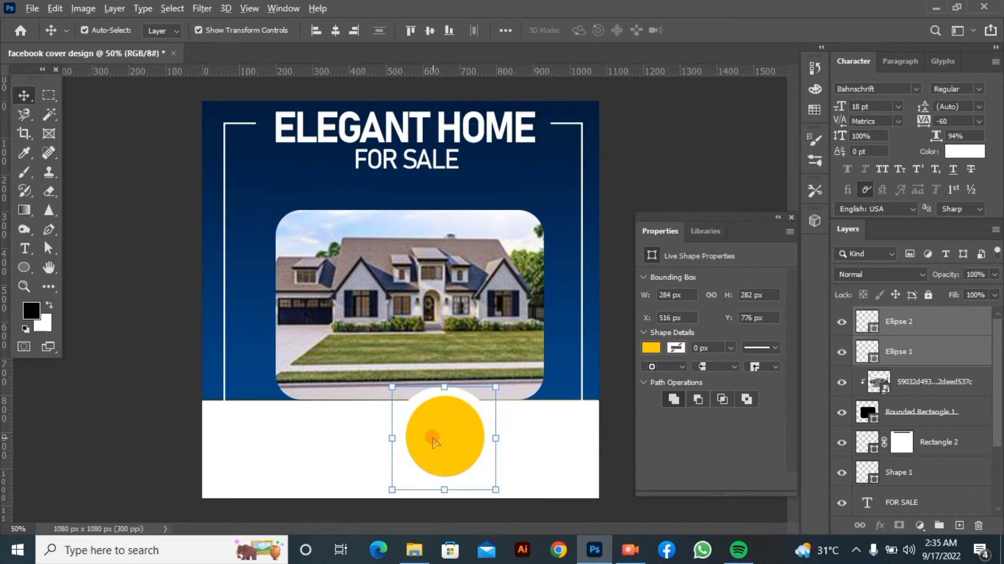
pyautogui.moveTo(425, 443); pyautogui.dragTo(318, 443)
pyautogui.click(428, 472)
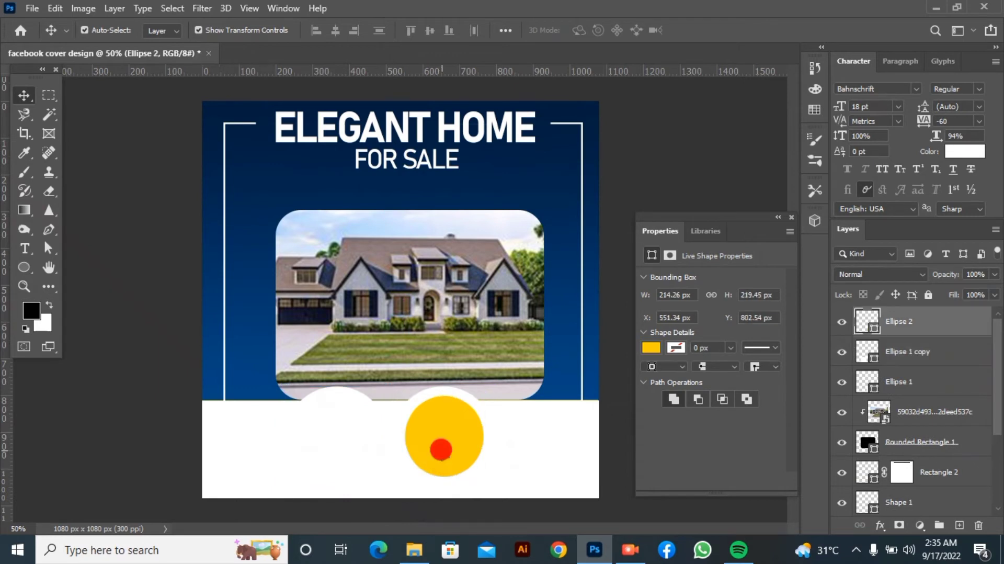
pyautogui.moveTo(442, 448); pyautogui.dragTo(339, 454)
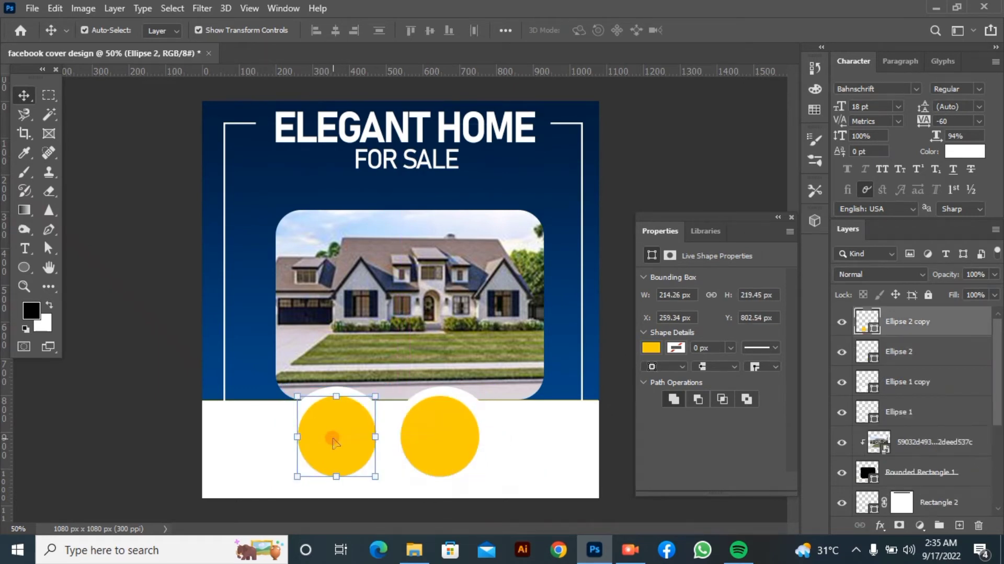
# Nudge the original yellow circle to X 548.34 px so it sits centred on its white circle
pyautogui.click(432, 436)
pyautogui.moveTo(433, 432); pyautogui.dragTo(436, 432)
pyautogui.click(174, 438)
pyautogui.moveTo(175, 437); pyautogui.dragTo(198, 447)
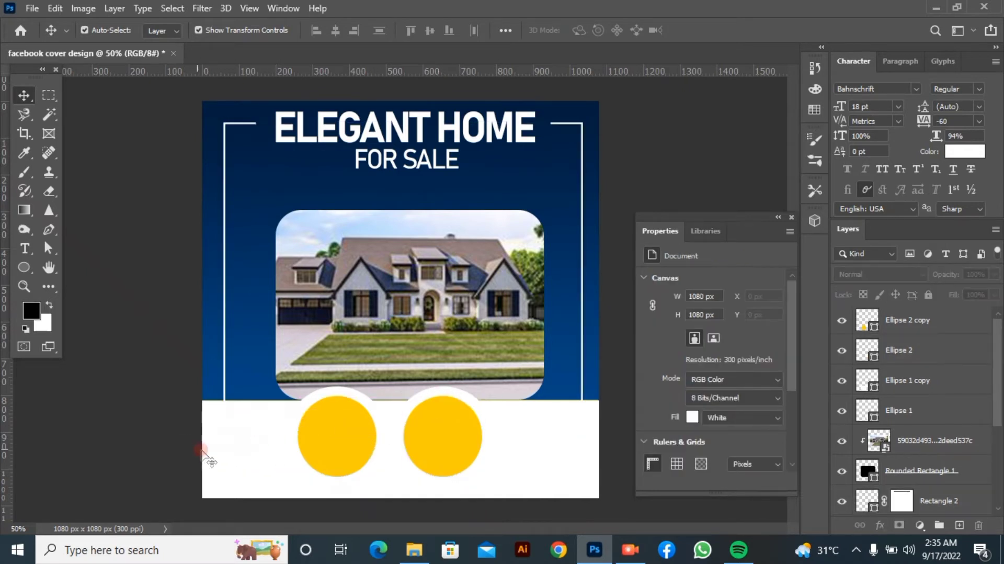
# Move the Ellipse 2 layer below Ellipse 1 copy so each yellow circle lies directly above its white circle
pyautogui.moveTo(270, 429); pyautogui.dragTo(368, 429)
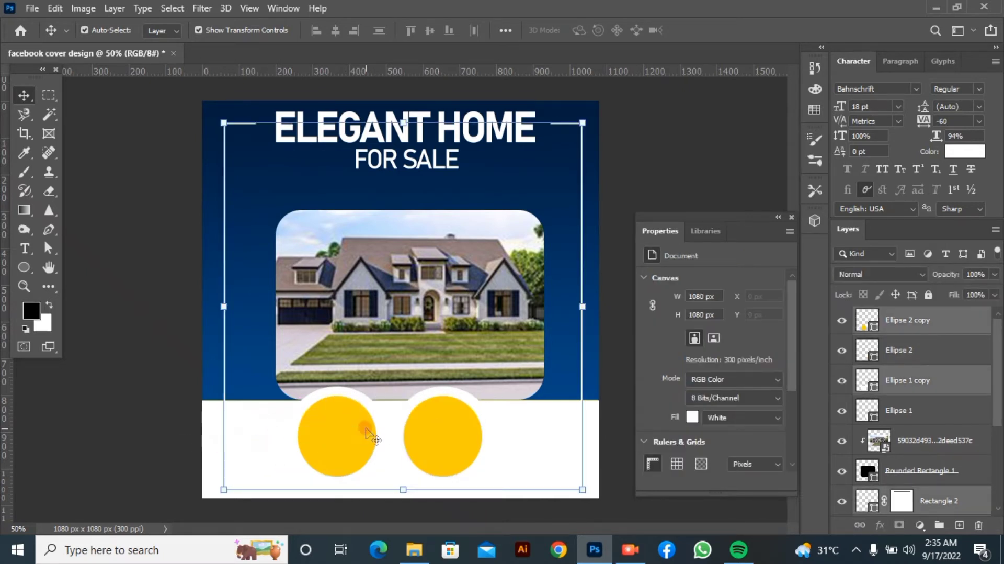
pyautogui.click(902, 355)
pyautogui.click(900, 376)
pyautogui.click(893, 408)
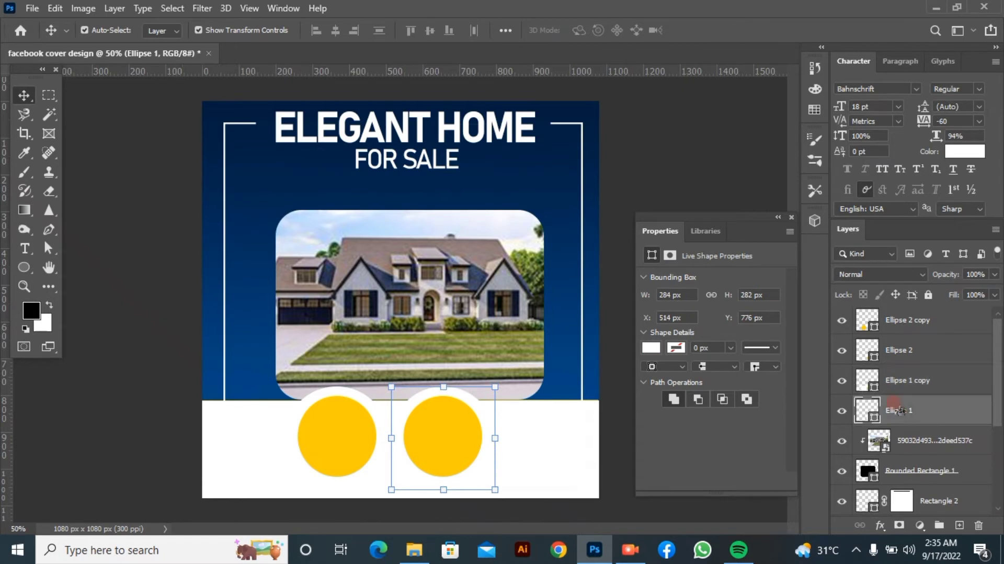
pyautogui.click(900, 384)
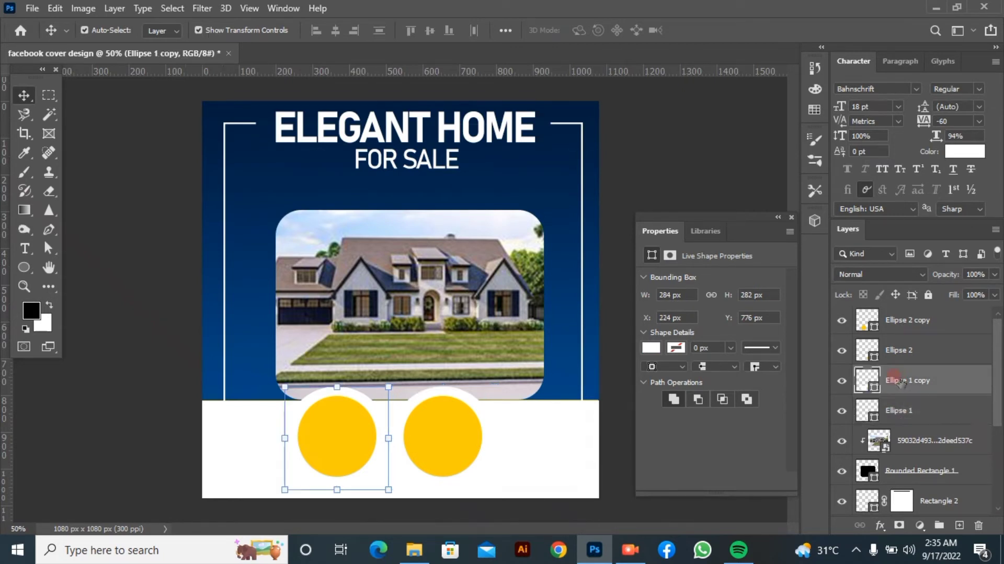
pyautogui.keyDown('shift'); pyautogui.click(916, 318); pyautogui.keyUp('shift')
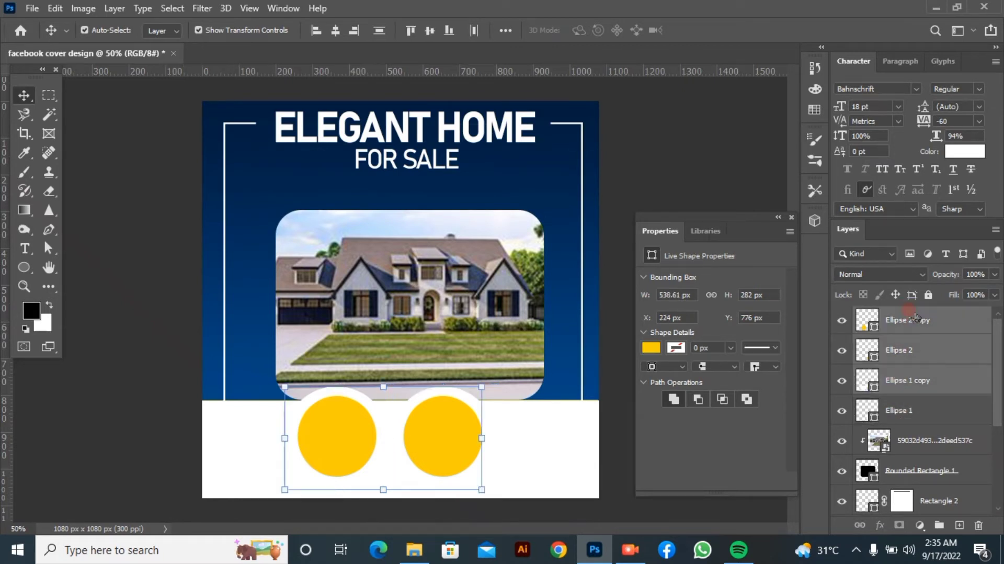
pyautogui.click(916, 349)
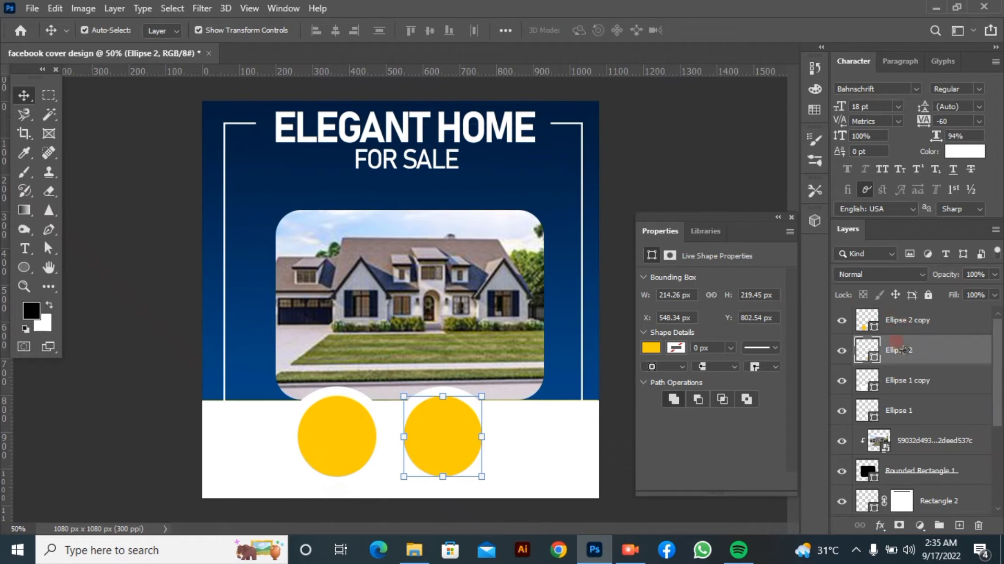
pyautogui.click(902, 377)
pyautogui.click(928, 355)
pyautogui.moveTo(936, 362); pyautogui.dragTo(931, 399)
pyautogui.click(933, 358)
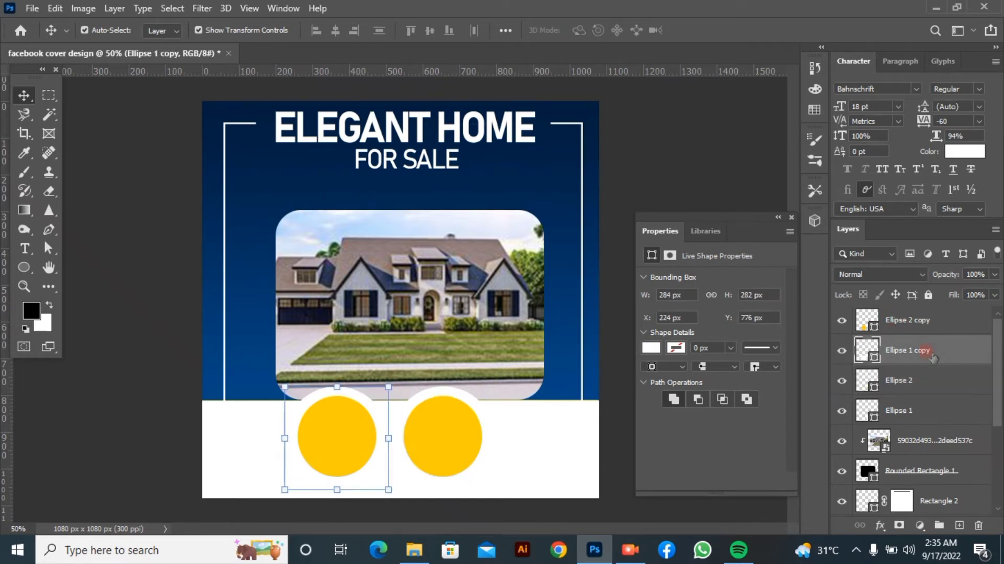
pyautogui.click(937, 317)
pyautogui.keyDown('ctrl'); pyautogui.click(928, 335); pyautogui.keyUp('ctrl')
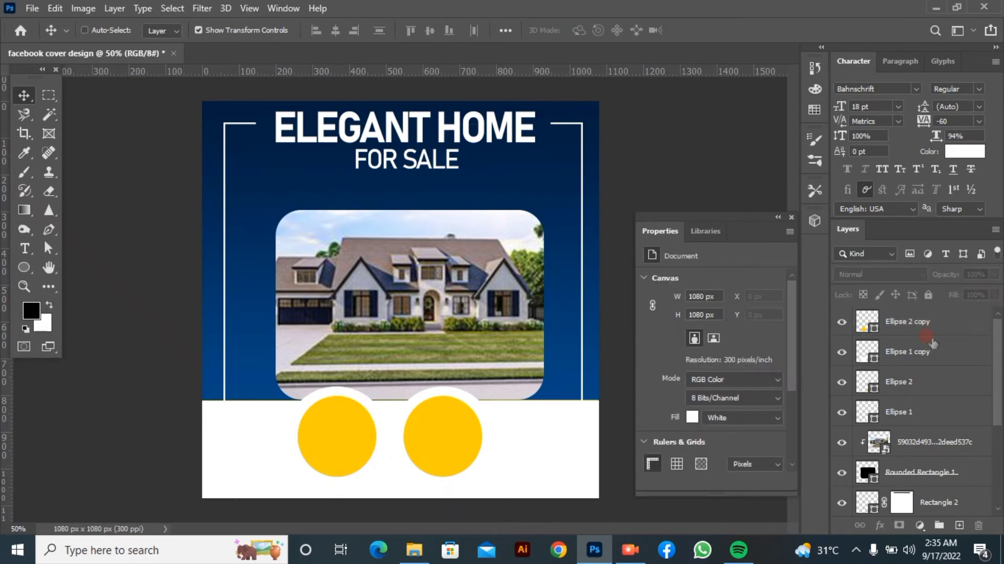
pyautogui.click(934, 334)
pyautogui.keyDown('ctrl'); pyautogui.click(936, 354); pyautogui.keyUp('ctrl')
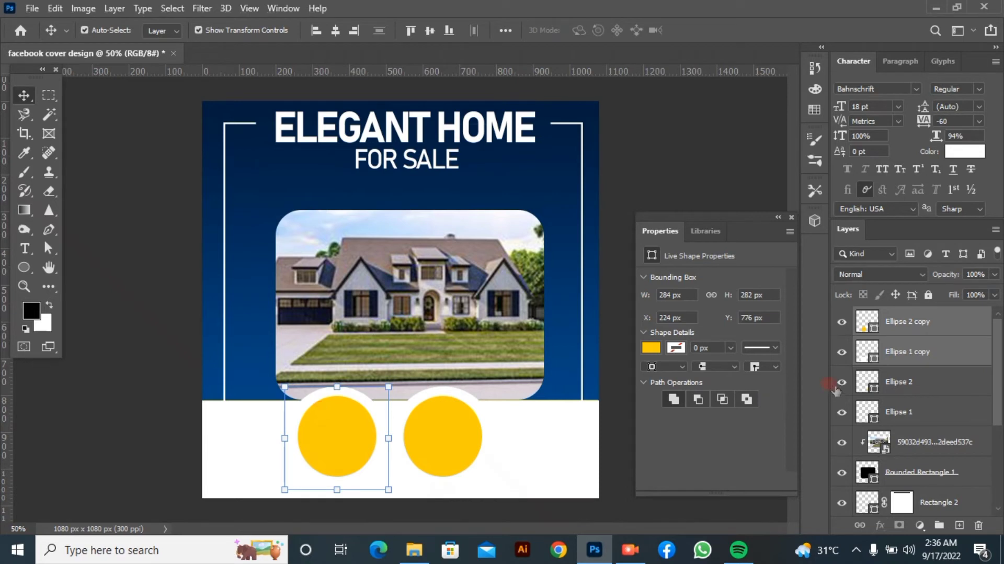
pyautogui.click(719, 168)
# Duplicate the left yellow circle and its white circle, and move both copies to the right of the middle pair
pyautogui.click(925, 326)
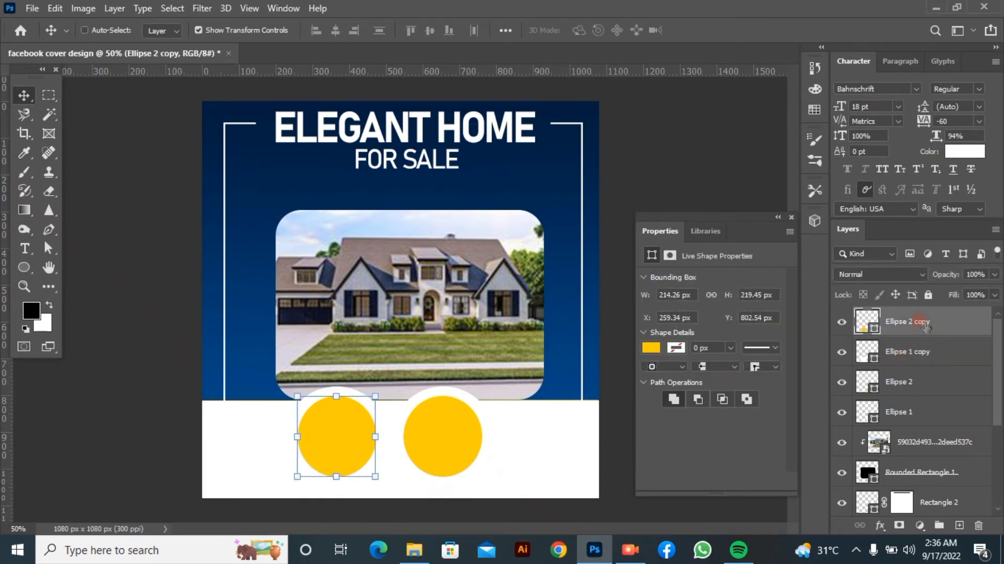
pyautogui.hotkey('ctrl', 'j')
pyautogui.moveTo(336, 442); pyautogui.dragTo(523, 442)
pyautogui.click(903, 396)
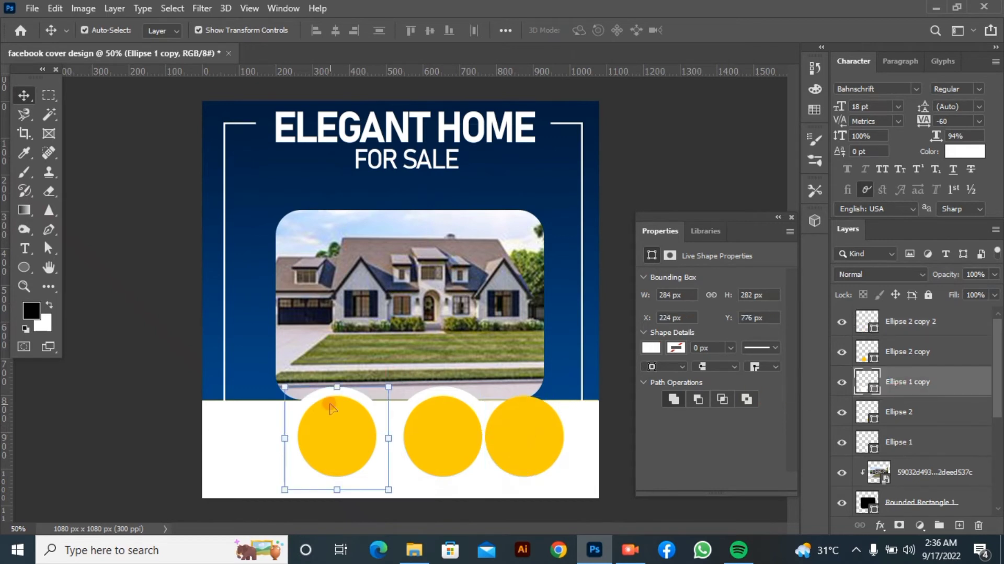
pyautogui.hotkey('ctrl', 'j')
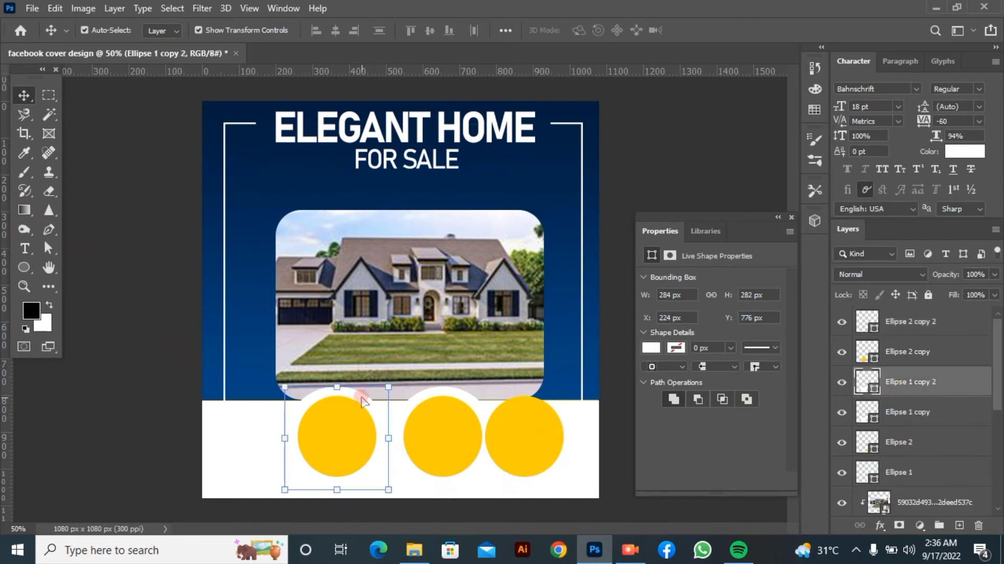
pyautogui.moveTo(365, 401); pyautogui.dragTo(553, 402)
pyautogui.moveTo(611, 415)
pyautogui.mouseDown()
pyautogui.moveTo(576, 451)
pyautogui.moveTo(460, 453)
pyautogui.moveTo(611, 426)
pyautogui.mouseUp()
# Move the Ellipse 2 copy layer below Ellipse 1 copy 2 in the layer order
pyautogui.click(908, 334)
pyautogui.click(906, 349)
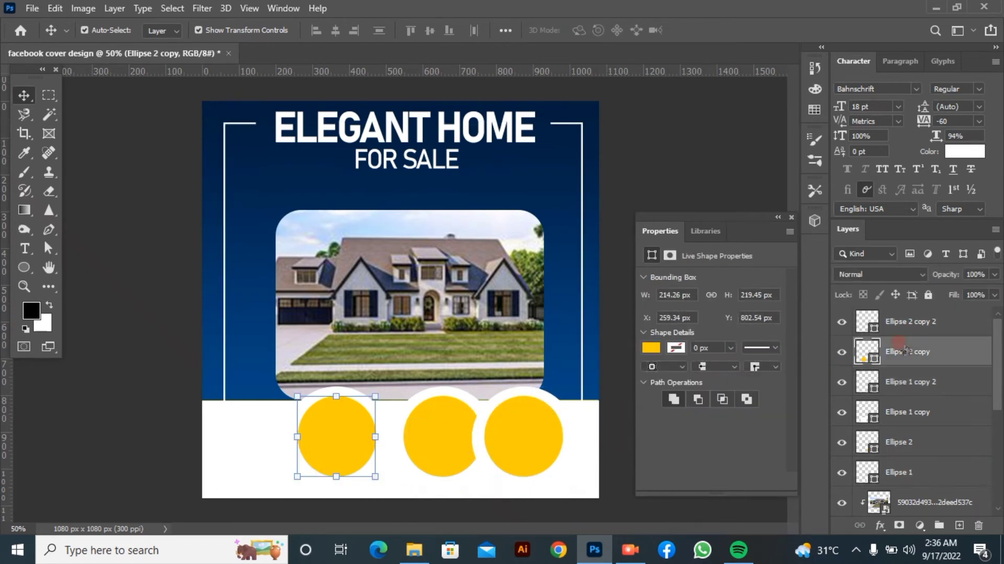
pyautogui.moveTo(955, 382); pyautogui.dragTo(962, 374)
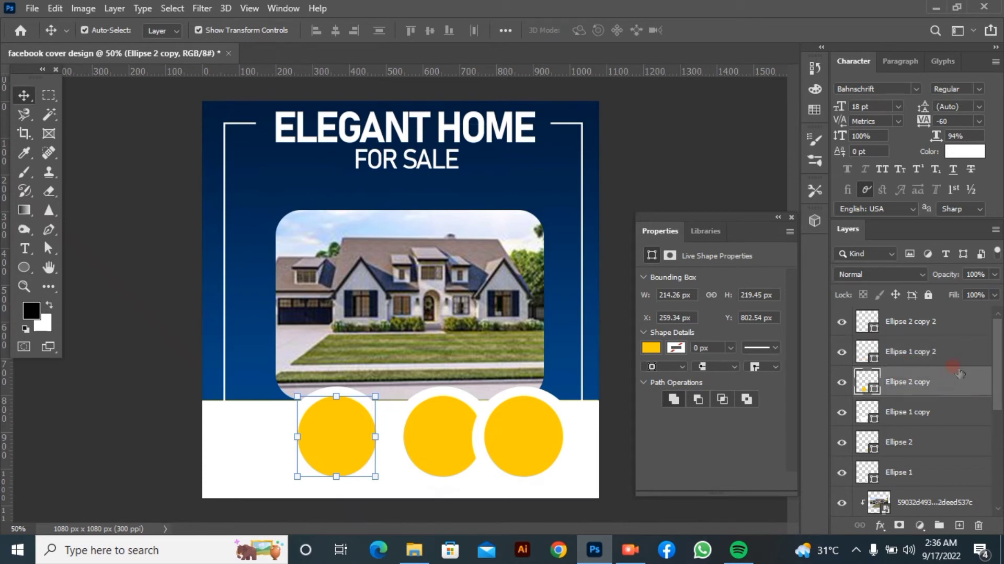
# Scale the right yellow circle and its white circle together down to about 204 x 202 px
pyautogui.click(925, 325)
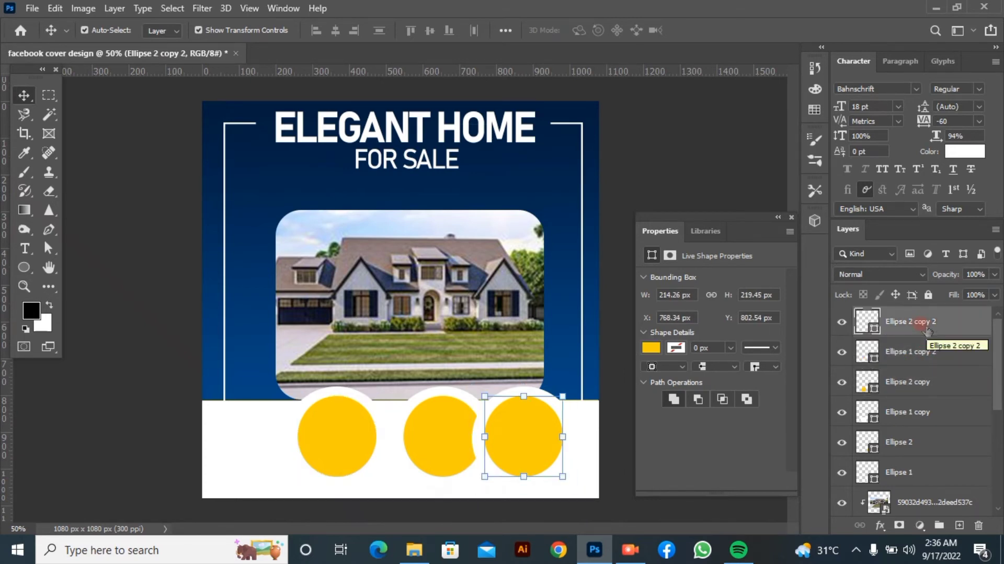
pyautogui.keyDown('shift'); pyautogui.click(928, 350); pyautogui.keyUp('shift')
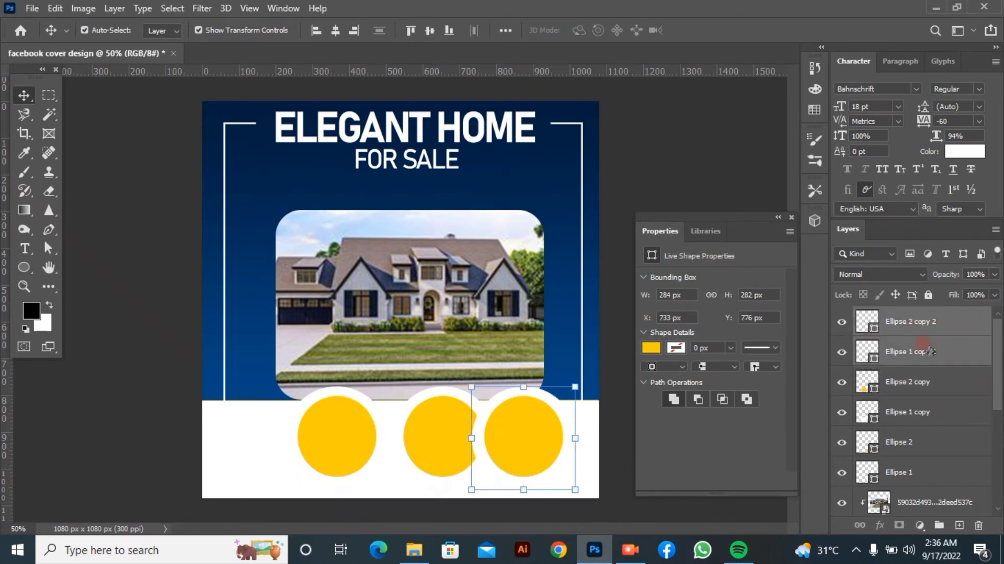
pyautogui.moveTo(576, 488); pyautogui.dragTo(542, 464)
pyautogui.click(729, 30)
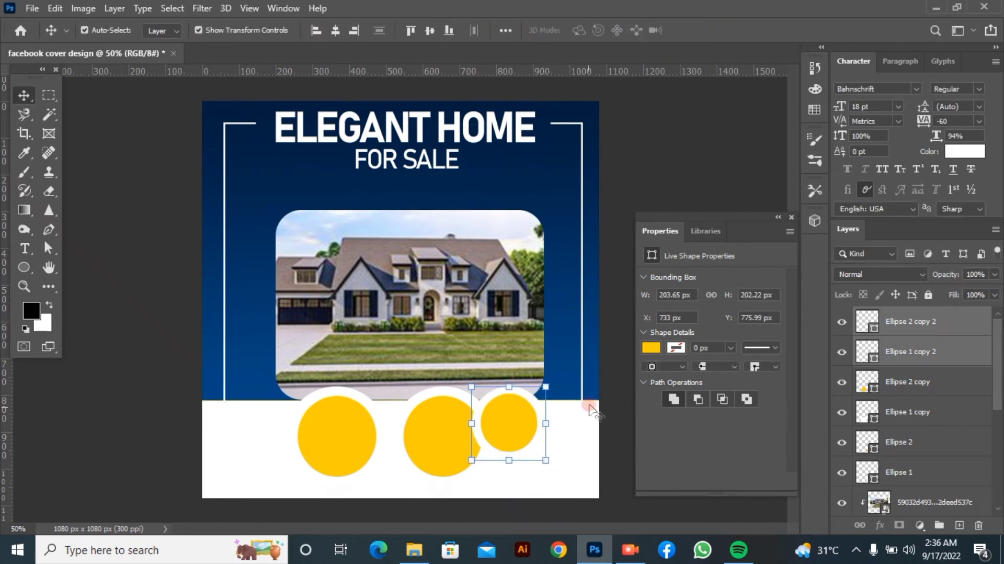
pyautogui.click(612, 391)
# Scale the left yellow and white circles together to about 234 x 232 px and move them closer to the middle pair, at about X 324, Y 758 px
pyautogui.click(336, 440)
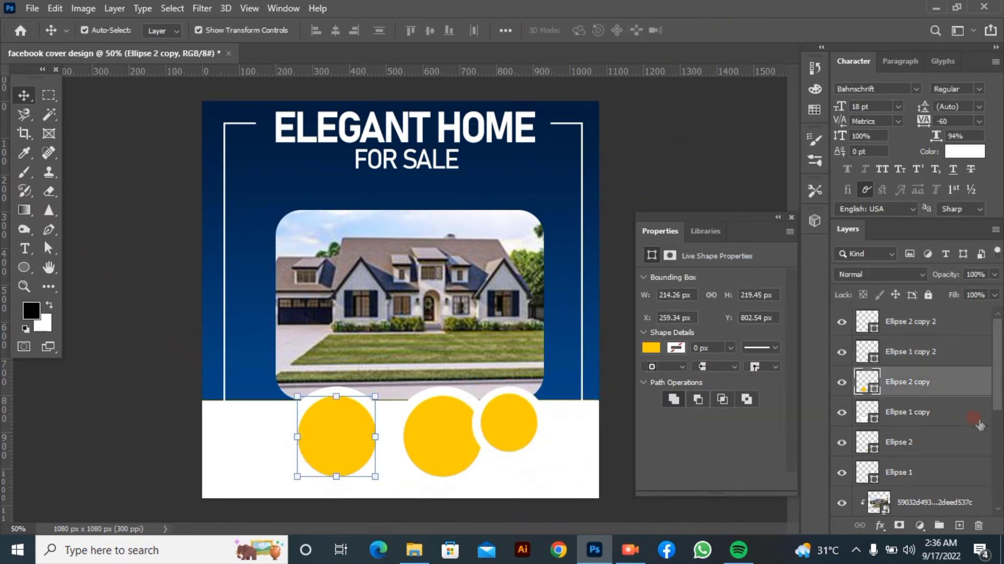
pyautogui.click(939, 411)
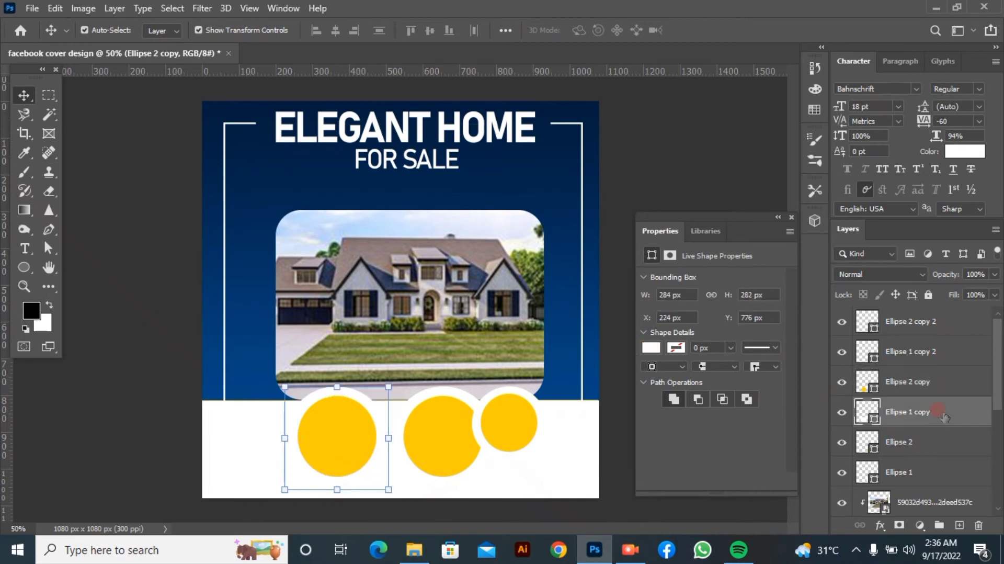
pyautogui.keyDown('shift'); pyautogui.click(944, 383); pyautogui.keyUp('shift')
pyautogui.moveTo(333, 418); pyautogui.dragTo(351, 406)
pyautogui.moveTo(303, 477); pyautogui.dragTo(323, 459)
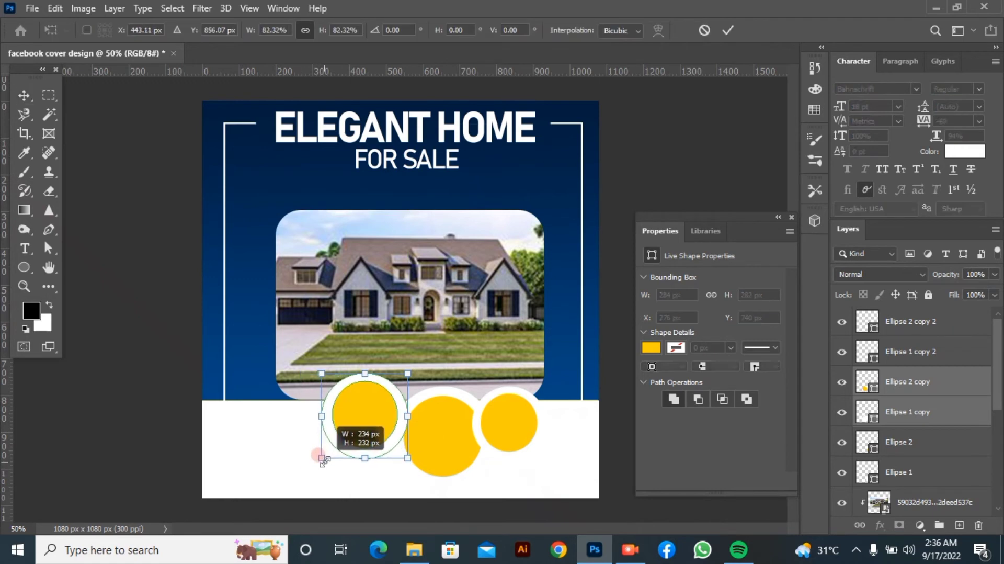
pyautogui.moveTo(370, 428); pyautogui.dragTo(369, 435)
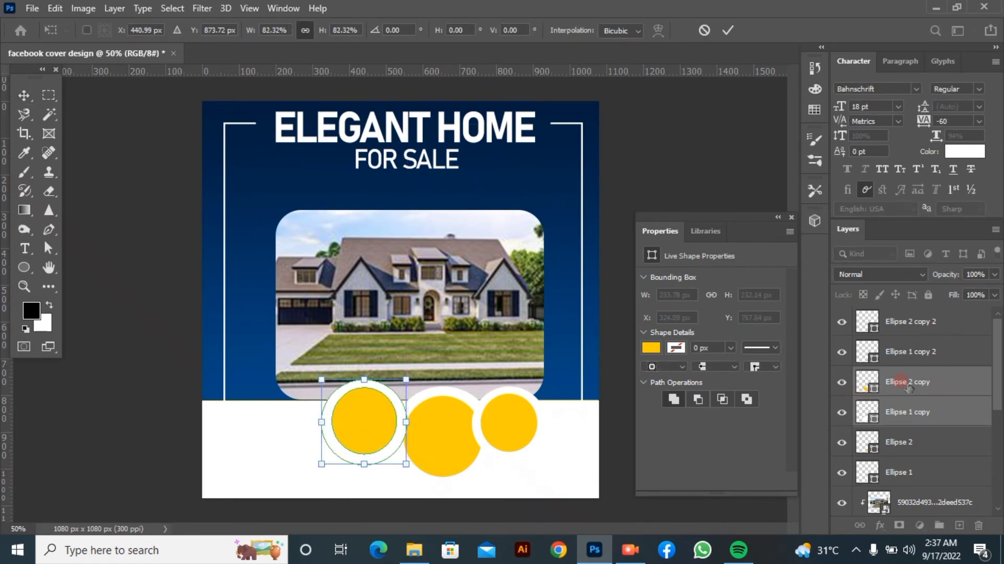
pyautogui.click(728, 30)
# Group each yellow circle with its white circle, in the order left pair, right pair, middle pair
pyautogui.hotkey('ctrl', 'g')
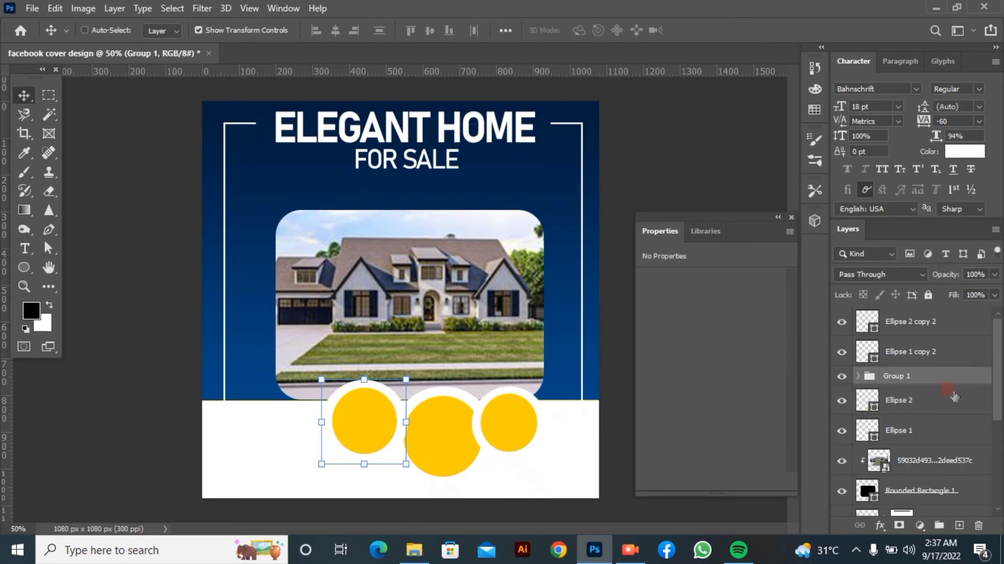
pyautogui.click(922, 321)
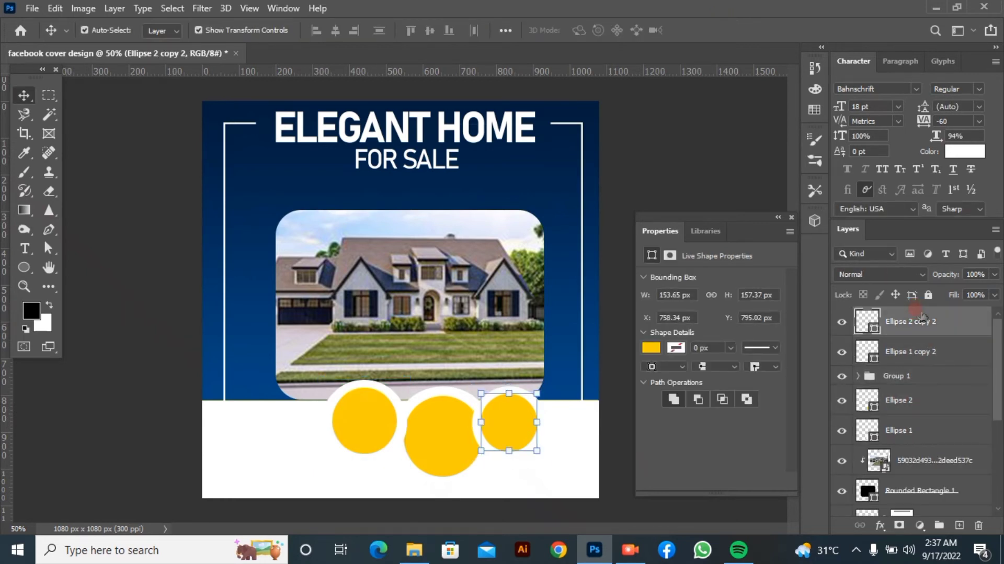
pyautogui.keyDown('shift'); pyautogui.click(915, 355); pyautogui.keyUp('shift')
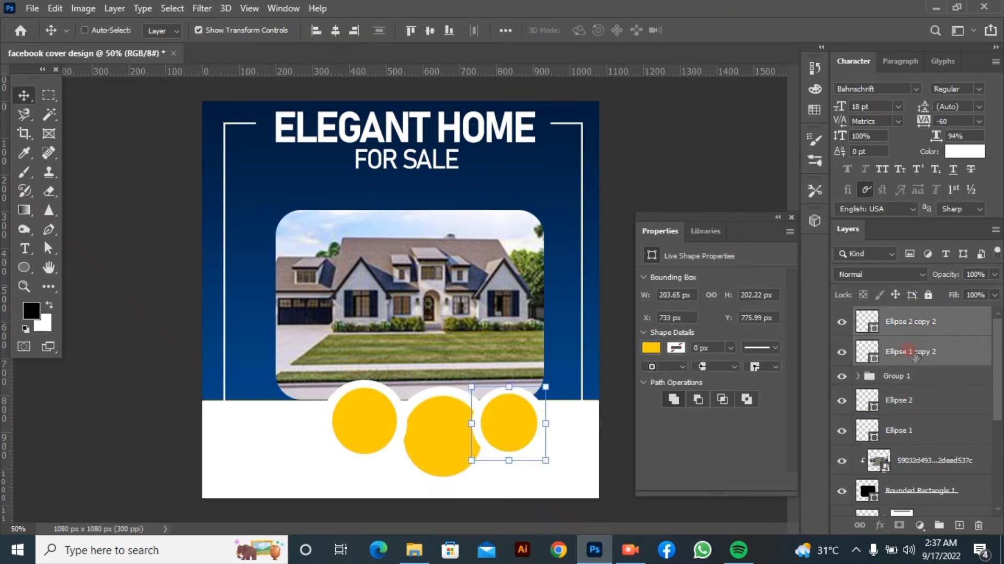
pyautogui.hotkey('ctrl', 'g')
pyautogui.click(914, 361)
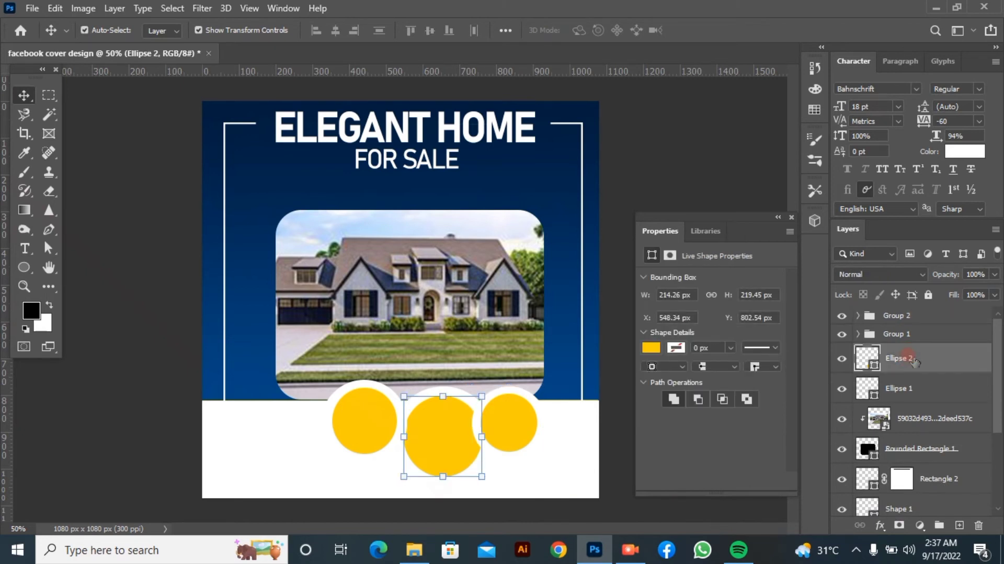
pyautogui.keyDown('shift'); pyautogui.click(913, 390); pyautogui.keyUp('shift')
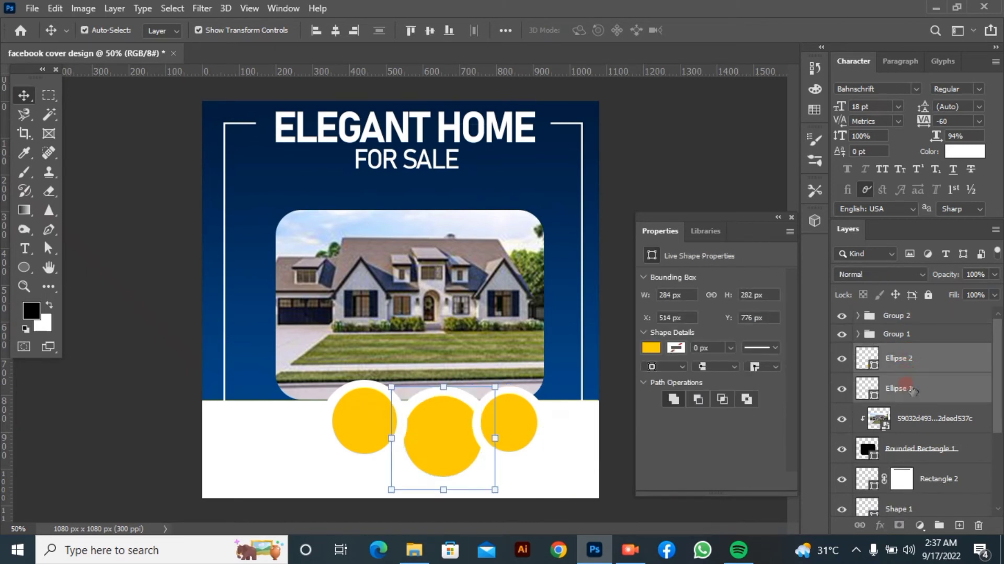
pyautogui.hotkey('ctrl', 'g')
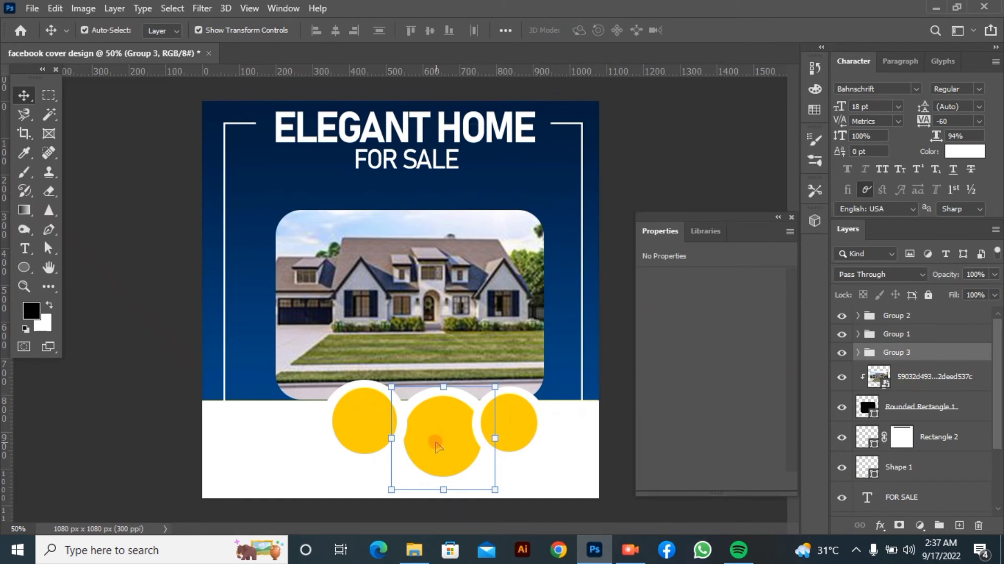
# Move the middle yellow and white circles up to X 502, Y 740 px and place their layers at the top of Group 2
pyautogui.moveTo(439, 446); pyautogui.dragTo(438, 441)
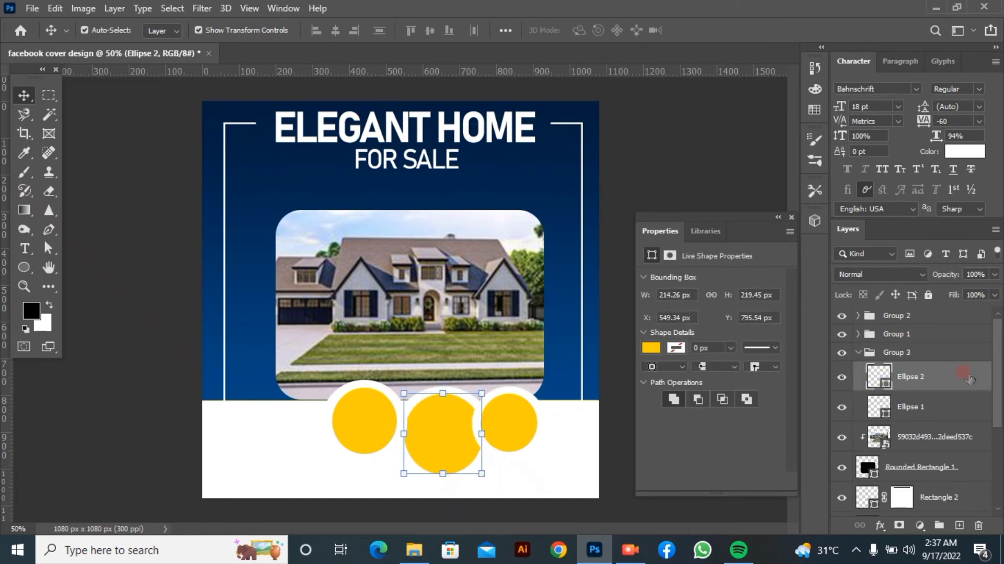
pyautogui.keyDown('shift'); pyautogui.click(971, 405); pyautogui.keyUp('shift')
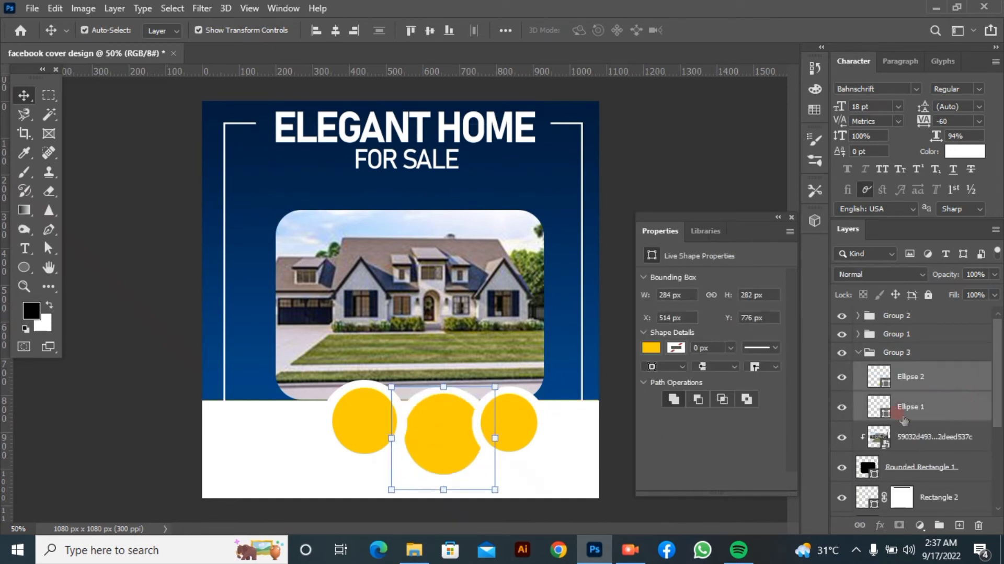
pyautogui.moveTo(438, 438); pyautogui.dragTo(434, 425)
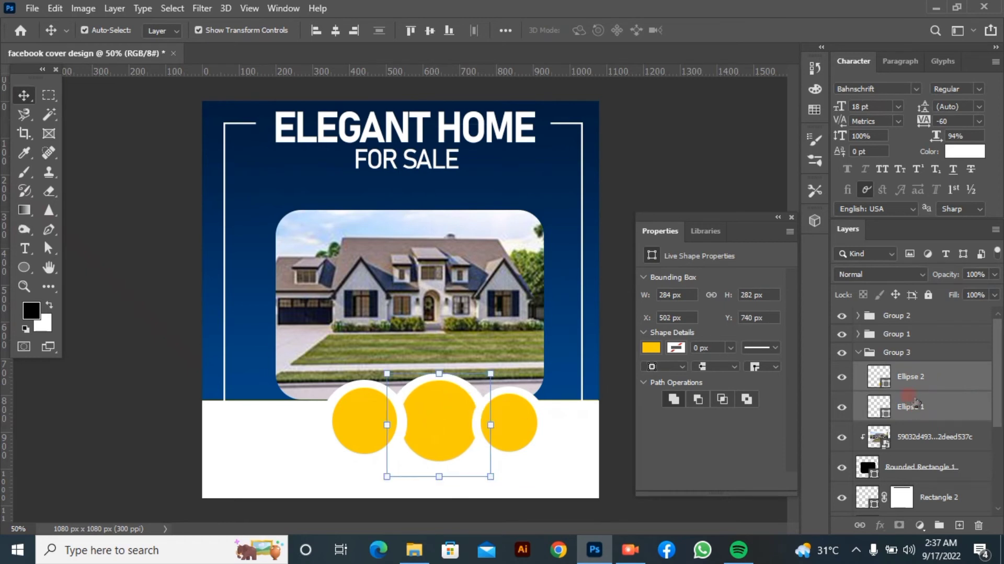
pyautogui.moveTo(916, 401); pyautogui.dragTo(928, 317)
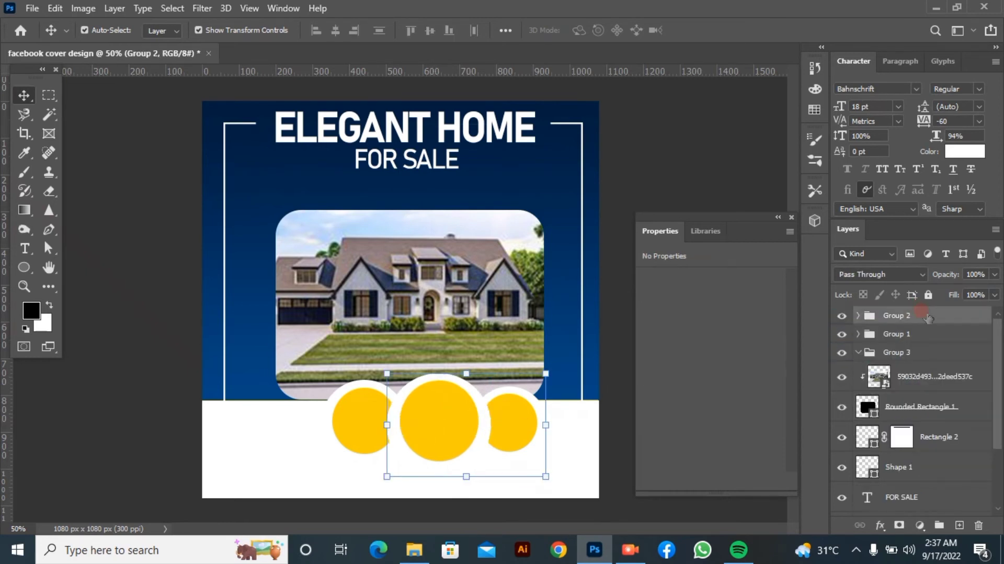
pyautogui.click(645, 156)
# Place the bedroom photo c0b628467d2330838bd6d8bf9908a92a above Ellipse 2, scaled to 36.05%, covering the middle circle
pyautogui.click(459, 407)
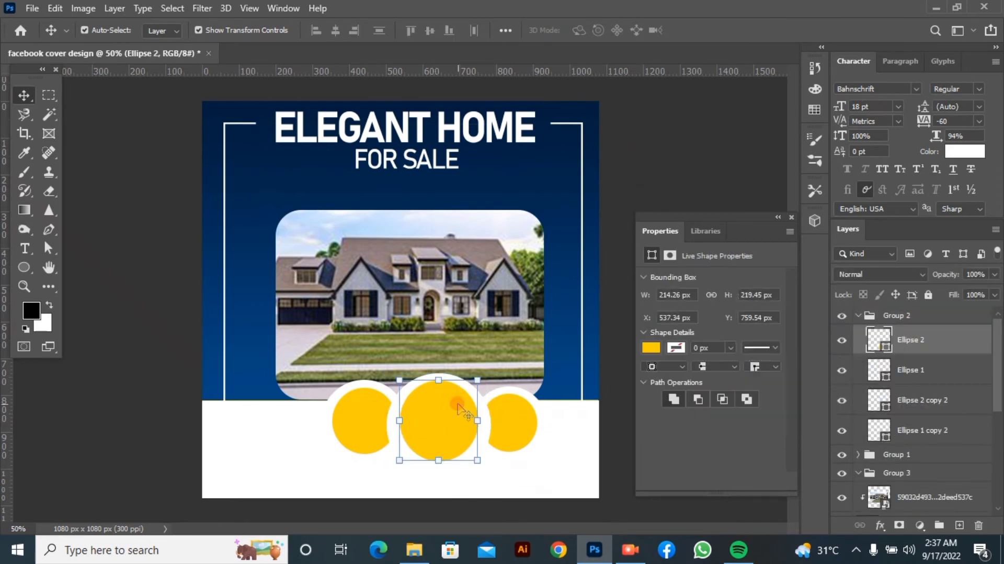
pyautogui.click(414, 549)
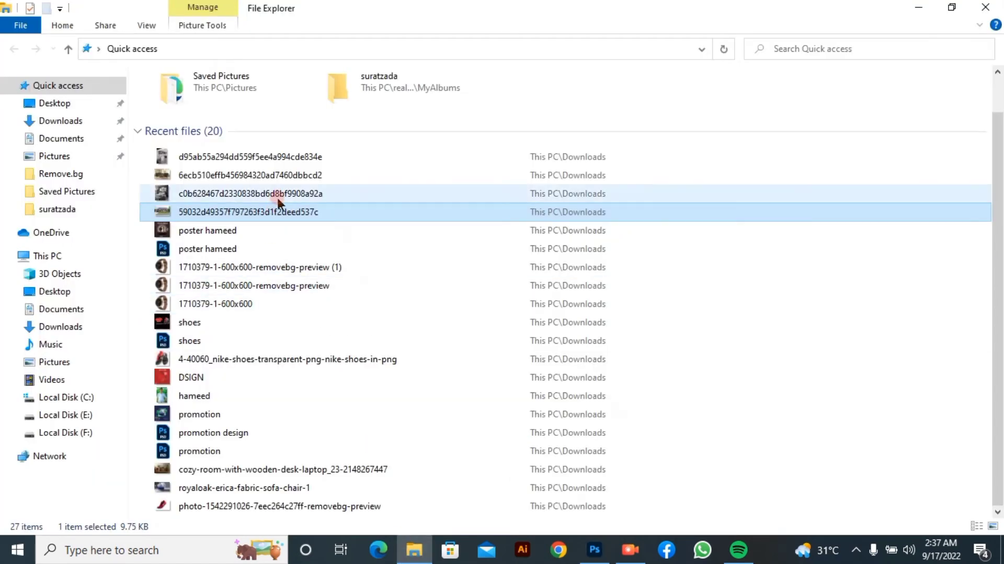
pyautogui.moveTo(277, 193); pyautogui.dragTo(433, 409)
pyautogui.moveTo(235, 496); pyautogui.dragTo(339, 373)
pyautogui.moveTo(375, 245); pyautogui.dragTo(362, 372)
pyautogui.moveTo(324, 497); pyautogui.dragTo(401, 365)
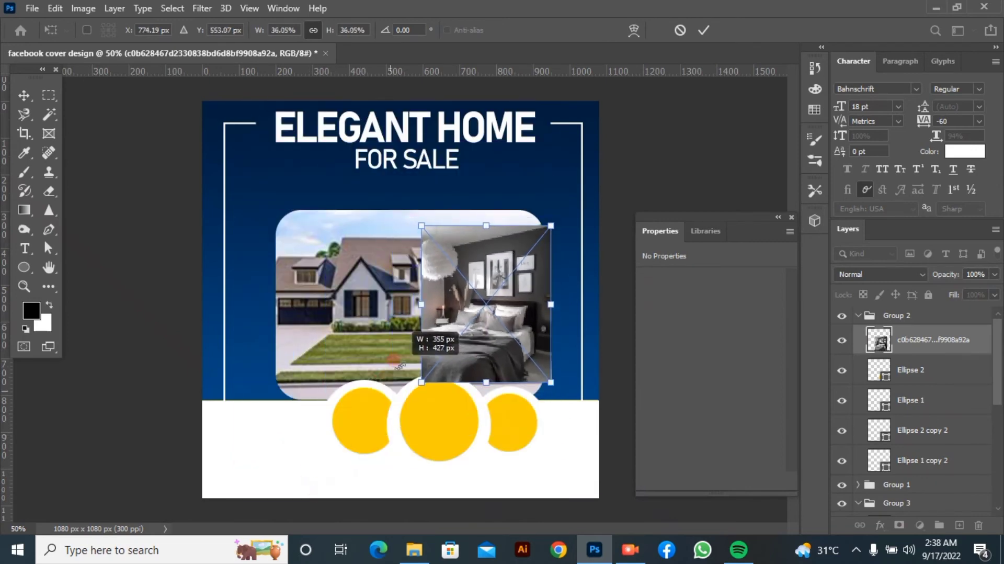
pyautogui.moveTo(451, 297); pyautogui.dragTo(383, 414)
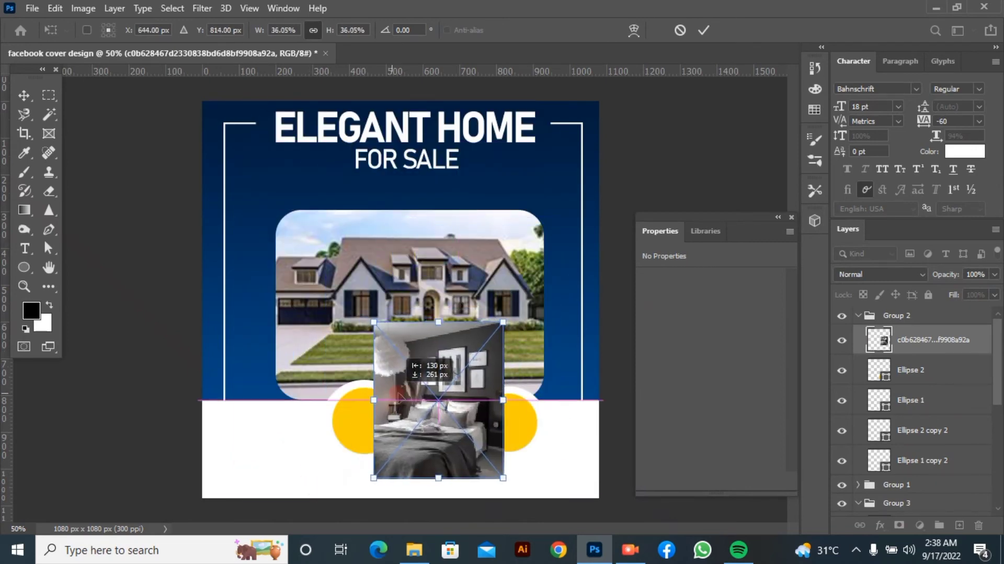
pyautogui.click(703, 31)
# Clip the bedroom photo to the middle yellow circle and shift the photo slightly upward inside it
pyautogui.click(919, 365)
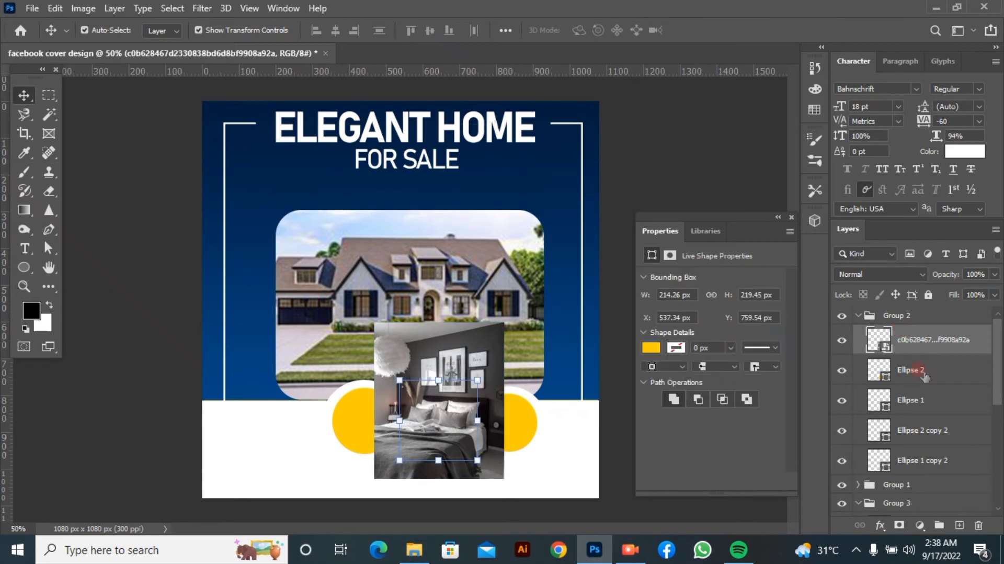
pyautogui.rightClick(918, 343)
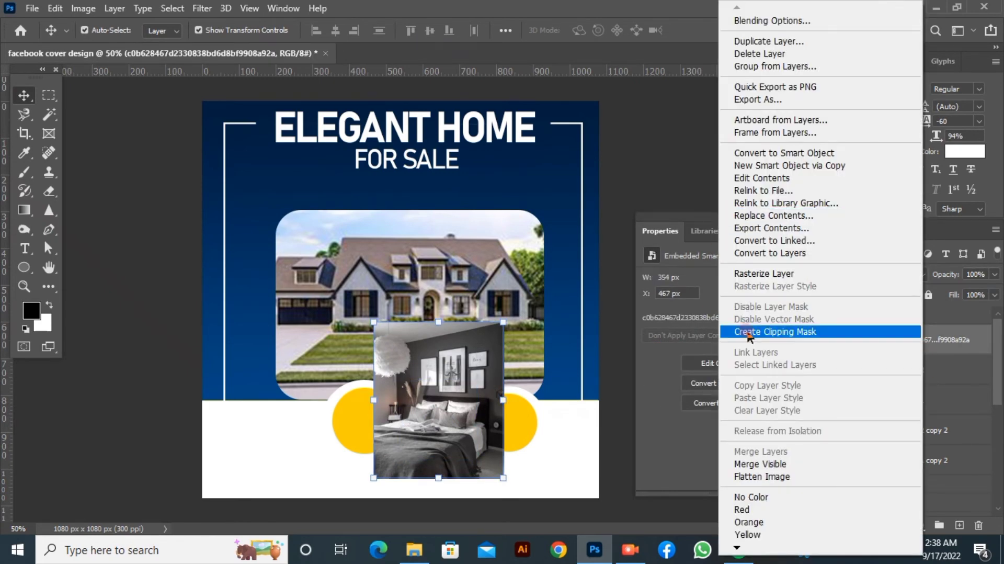
pyautogui.click(775, 332)
pyautogui.moveTo(436, 434); pyautogui.dragTo(435, 424)
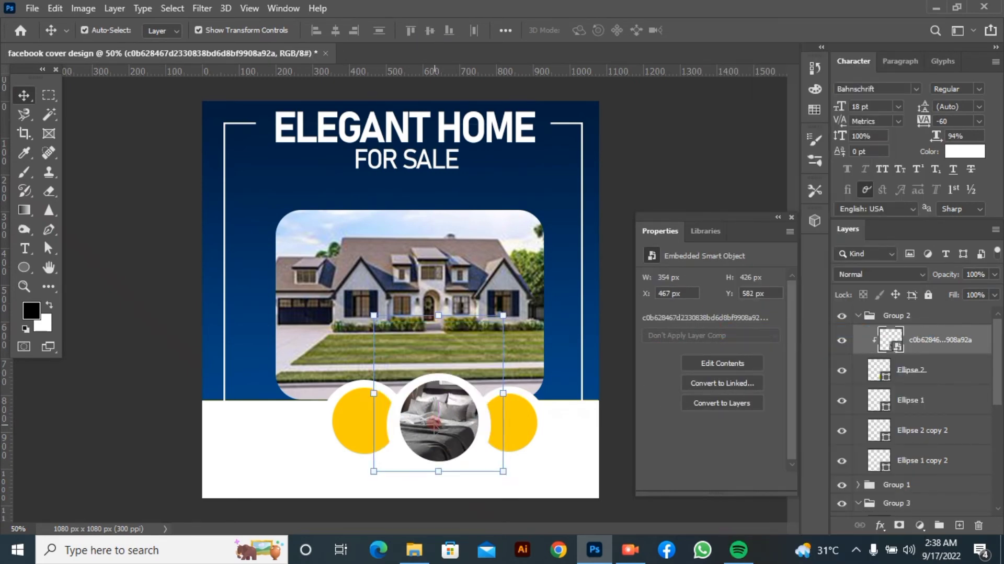
pyautogui.click(653, 195)
# Place the living-room photo 6ecb510effb456984320ad7460dbbcd2 over the left circle, scaled to 30.38% and positioned at X 239, Y 760 px
pyautogui.click(411, 552)
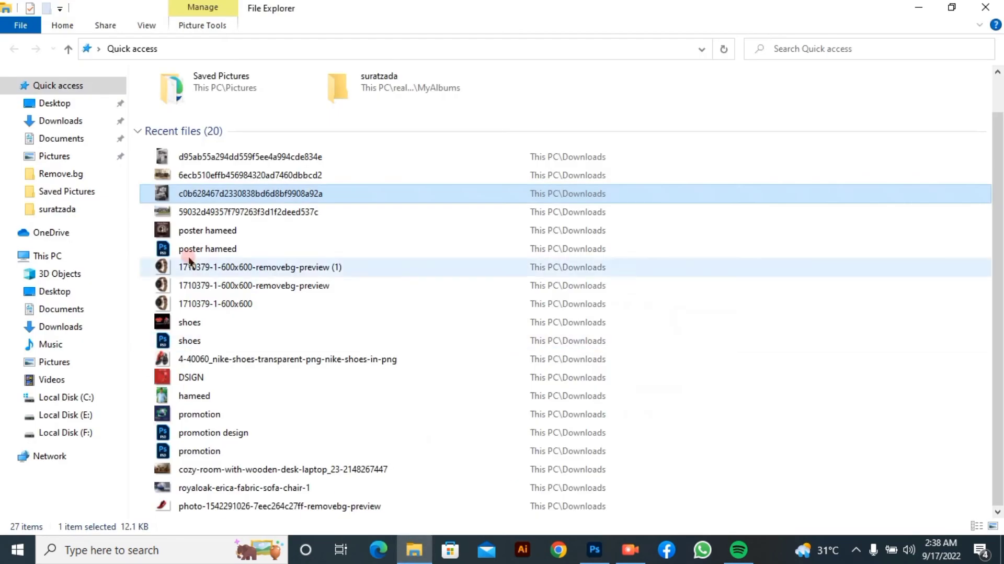
pyautogui.moveTo(251, 177); pyautogui.dragTo(350, 407)
pyautogui.moveTo(220, 415); pyautogui.dragTo(338, 408)
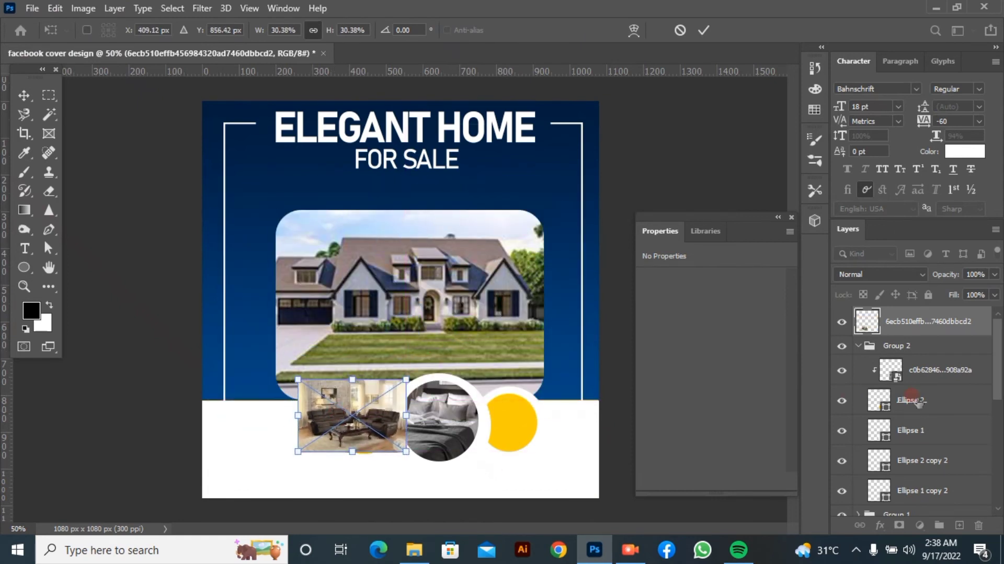
pyautogui.click(867, 347)
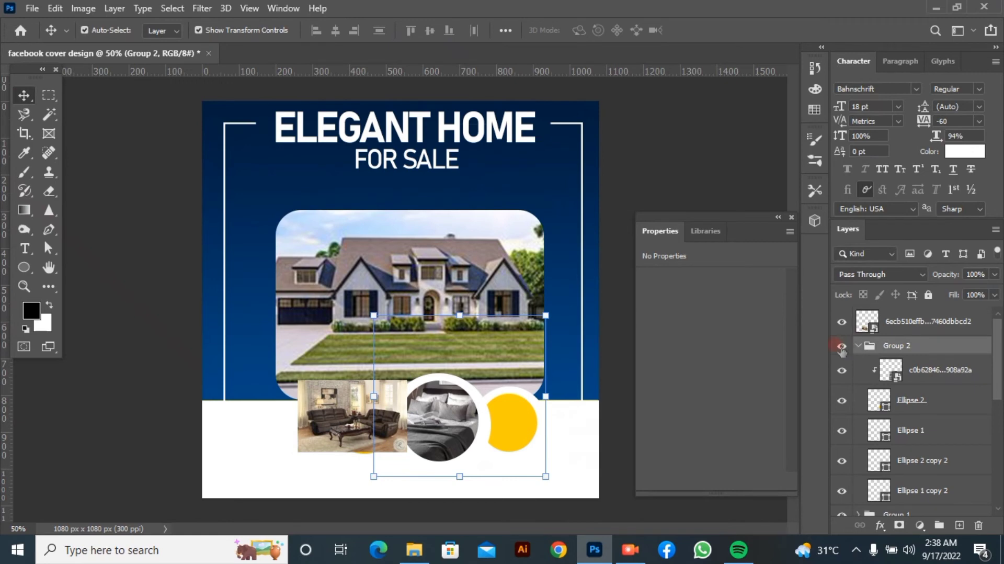
pyautogui.doubleClick(954, 345)
pyautogui.click(919, 188)
pyautogui.click(664, 112)
pyautogui.moveTo(338, 420)
pyautogui.mouseDown()
pyautogui.moveTo(280, 422)
pyautogui.moveTo(340, 419)
pyautogui.mouseUp()
pyautogui.click(371, 424)
pyautogui.click(289, 420)
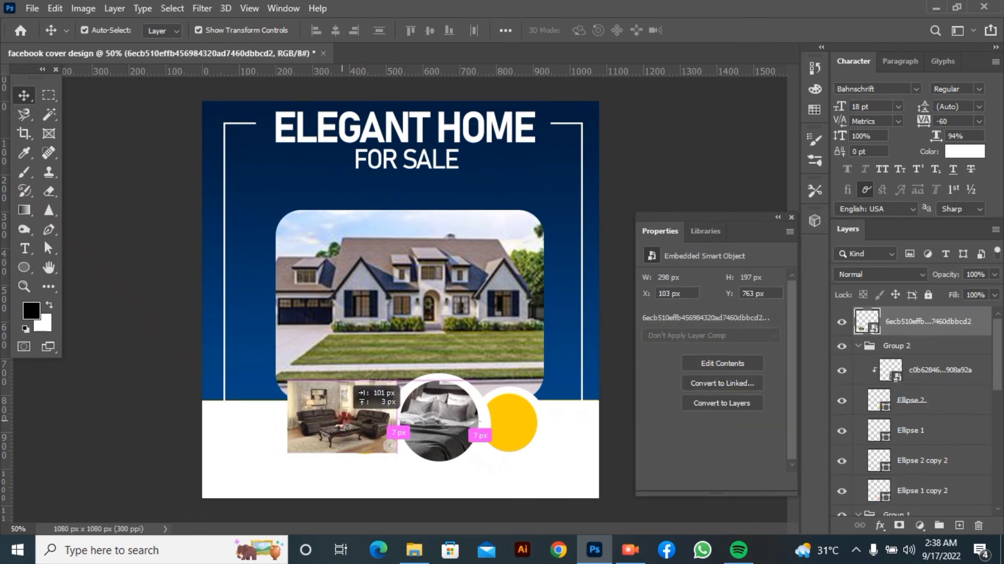
# Move the living-room photo layer into Group 1, directly above Ellipse 2 copy
pyautogui.scroll(-10, 948, 331)
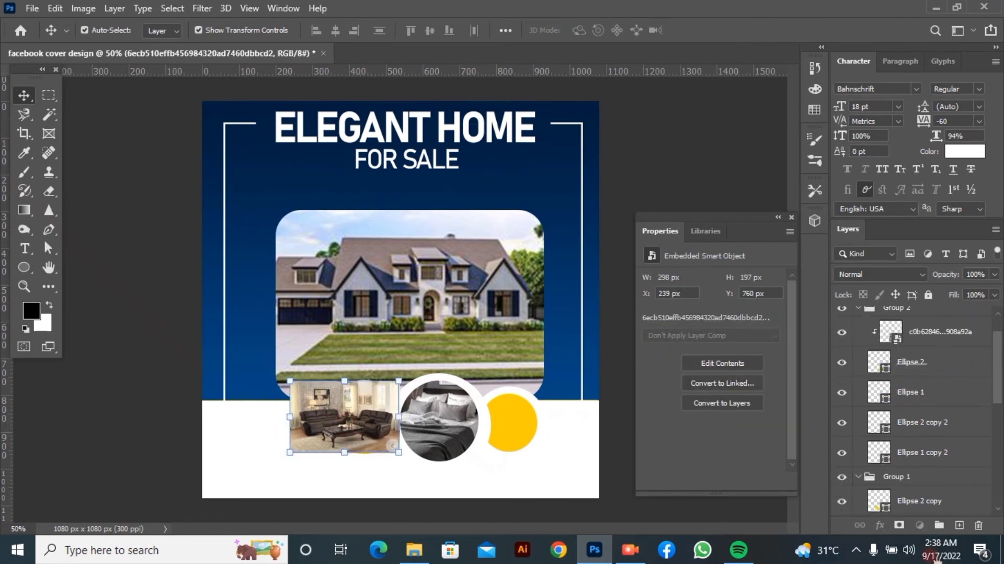
pyautogui.moveTo(939, 561); pyautogui.dragTo(951, 387)
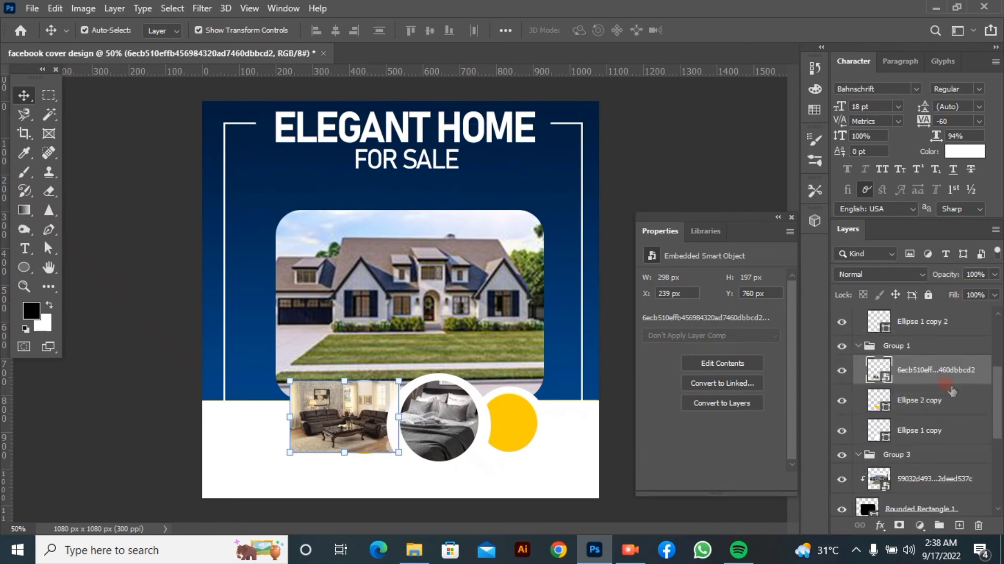
pyautogui.click(913, 417)
# Clip the living-room photo to the left yellow circle and shift the photo right to centre it in the circle
pyautogui.rightClick(912, 378)
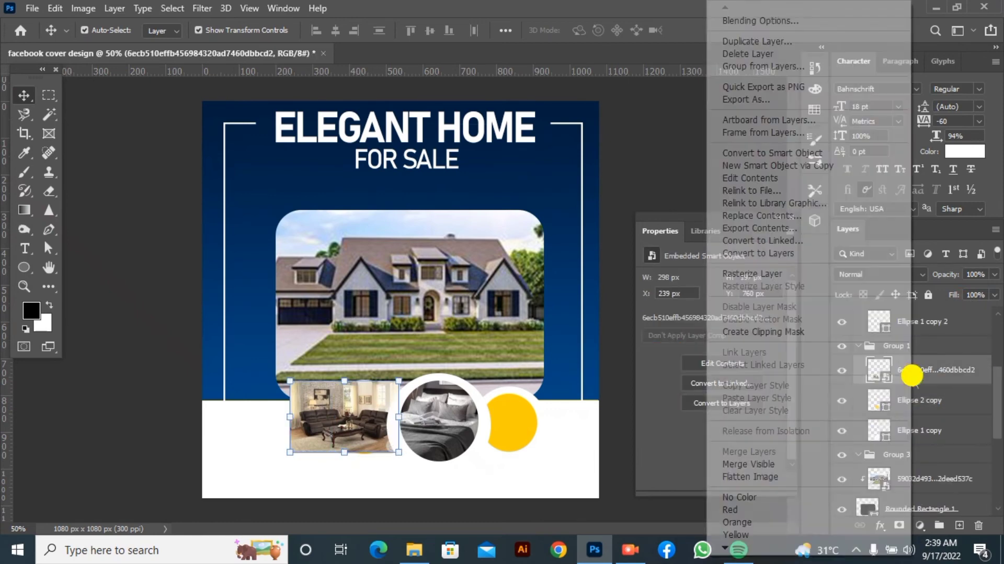
pyautogui.click(769, 331)
pyautogui.moveTo(344, 418); pyautogui.dragTo(363, 417)
pyautogui.click(660, 147)
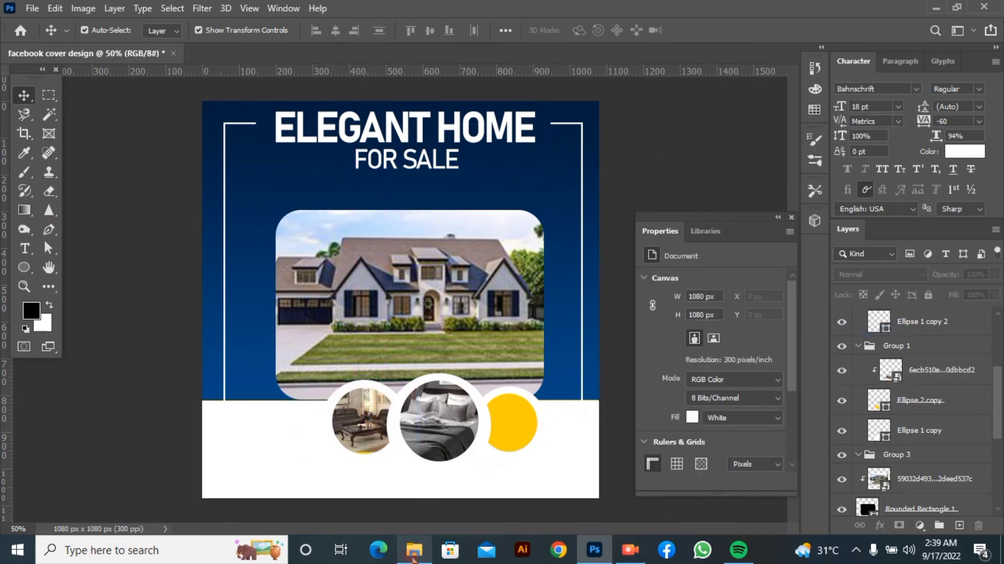
# Place the kitchen photo d95ab55a294dd559f5ee4a994cde834e over the right circle, scaled to 26.44% and positioned at about X 748, Y 690 px
pyautogui.click(414, 549)
pyautogui.moveTo(292, 157); pyautogui.dragTo(508, 407)
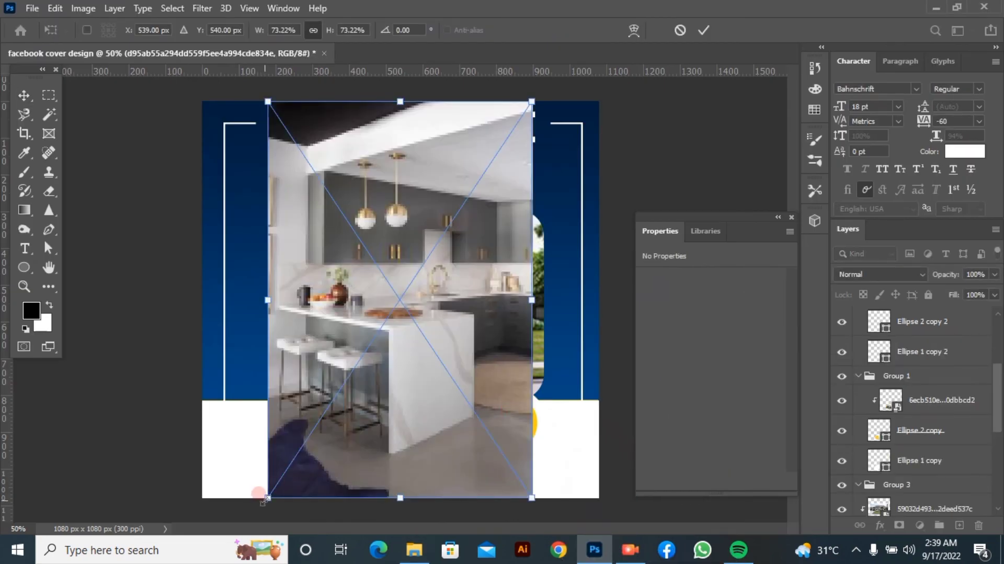
pyautogui.moveTo(263, 499); pyautogui.dragTo(432, 243)
pyautogui.moveTo(453, 124); pyautogui.dragTo(494, 378)
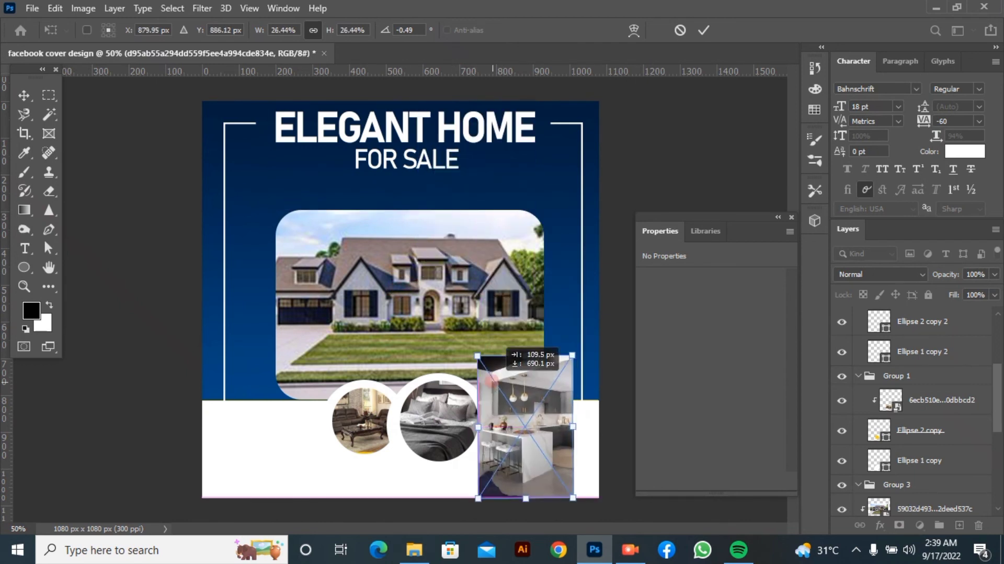
pyautogui.click(700, 33)
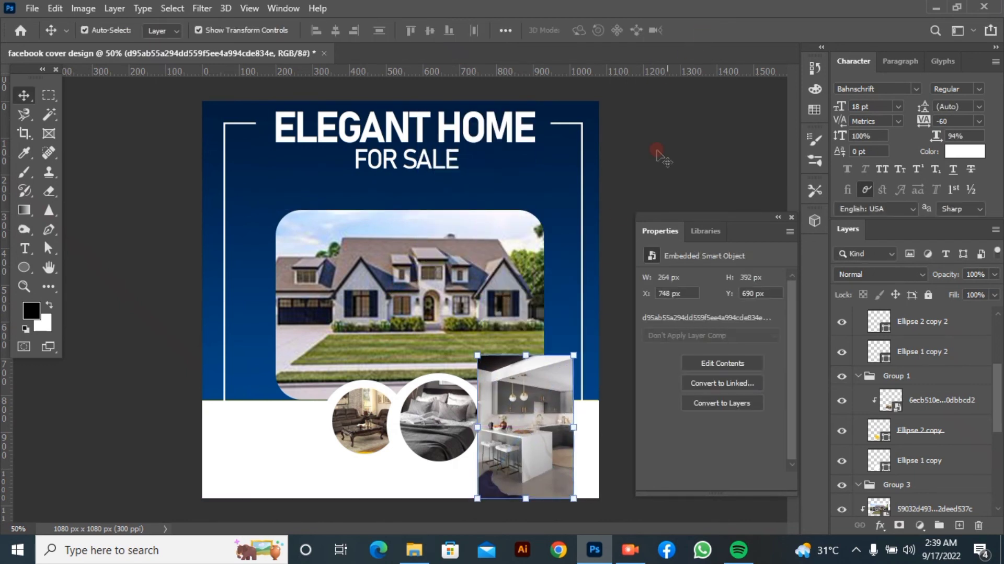
pyautogui.click(907, 353)
pyautogui.click(916, 320)
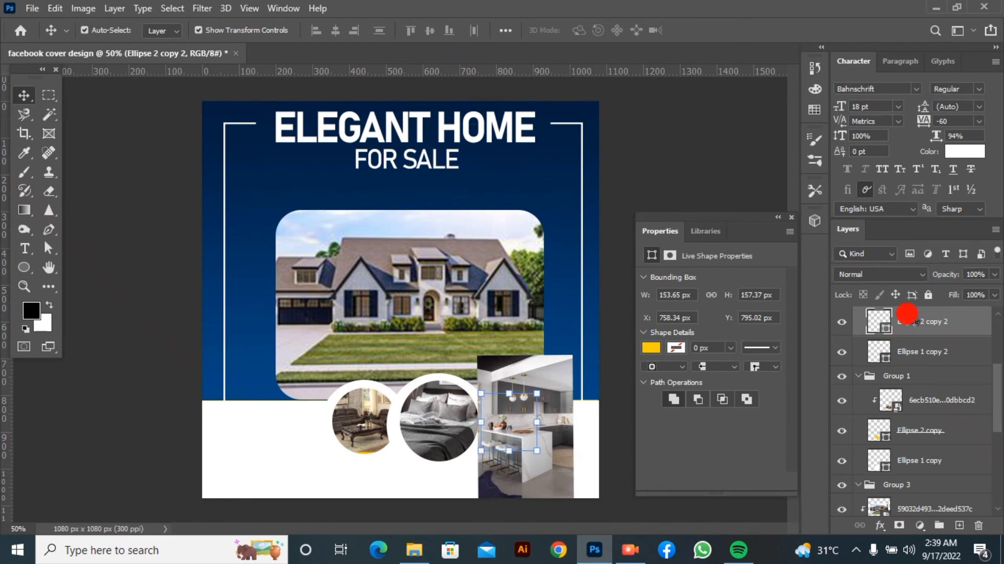
pyautogui.hotkey('ctrl', 't')
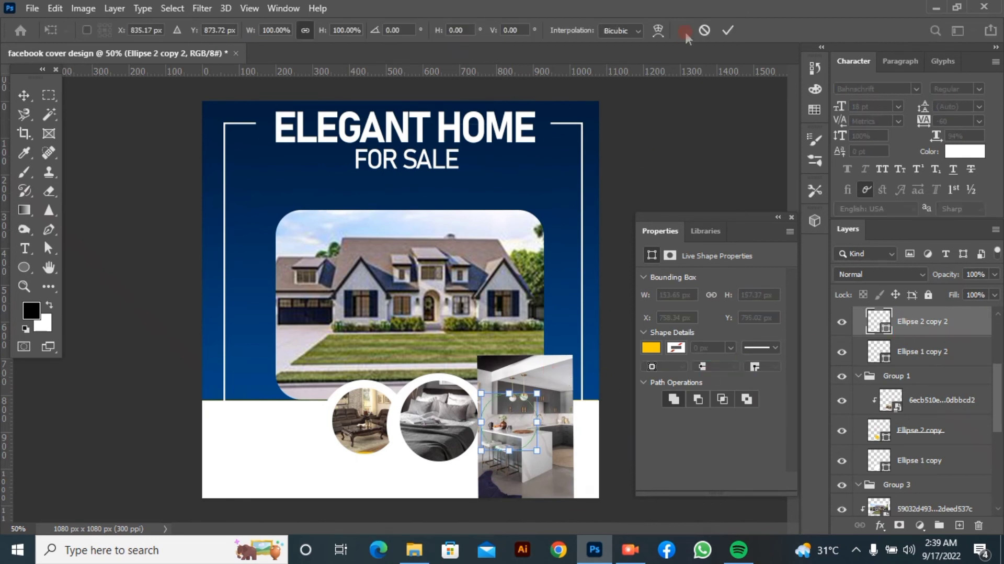
pyautogui.click(731, 33)
pyautogui.click(559, 365)
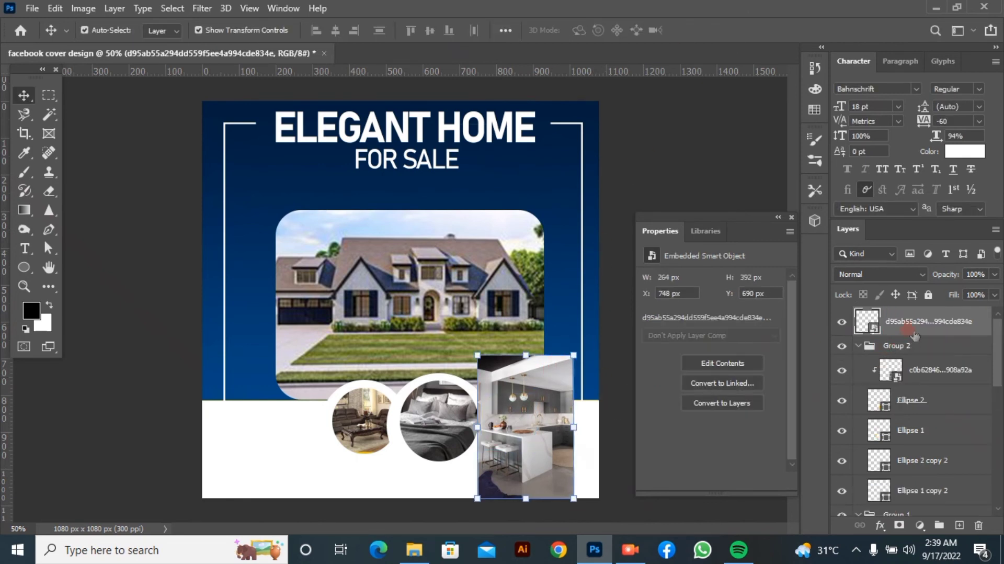
pyautogui.click(916, 398)
pyautogui.click(895, 346)
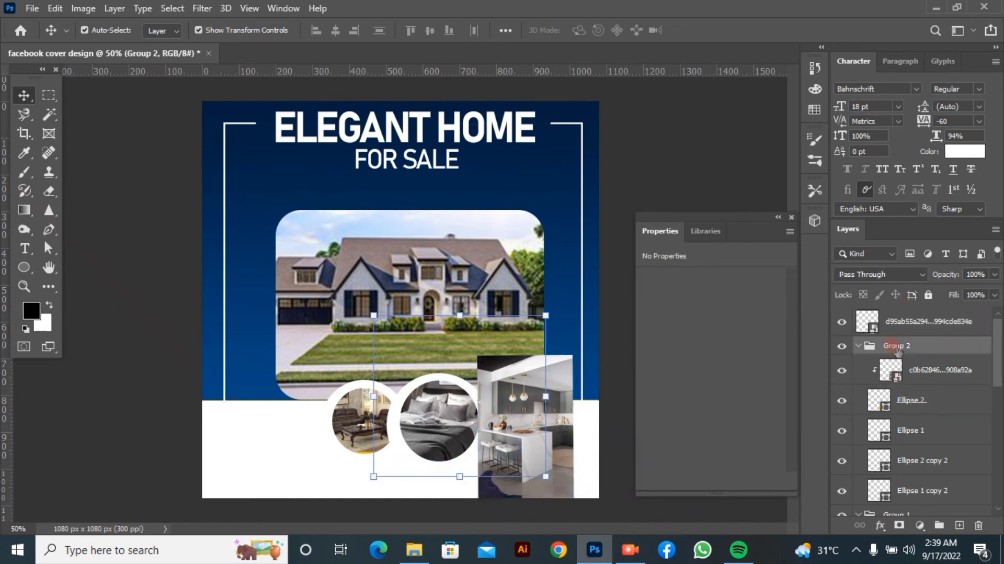
pyautogui.click(856, 345)
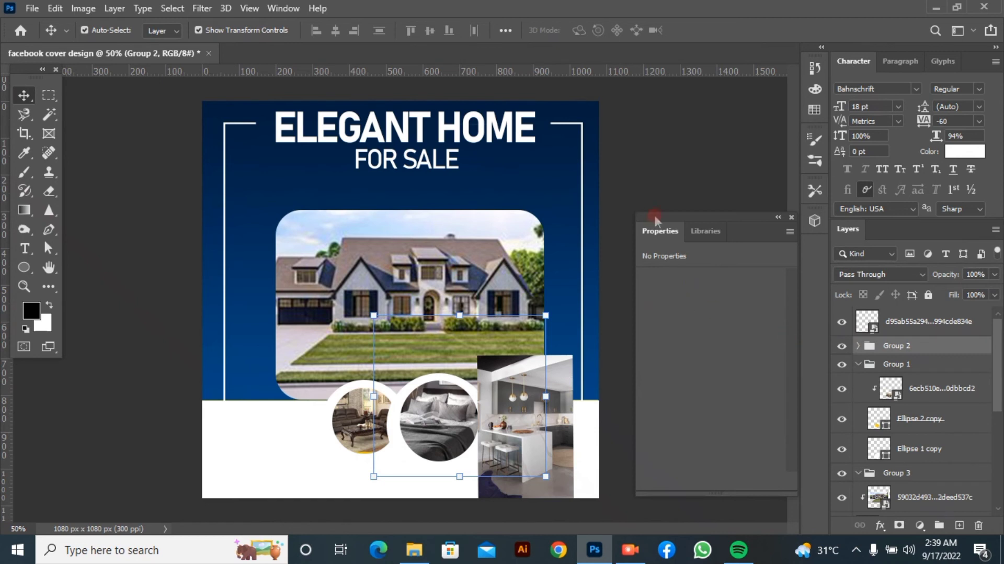
# Move the kitchen photo layer into Group 2 directly above Ellipse 2 copy 2 and place the photo at about X 699, Y 630 px
pyautogui.moveTo(532, 476); pyautogui.dragTo(453, 470)
pyautogui.click(517, 414)
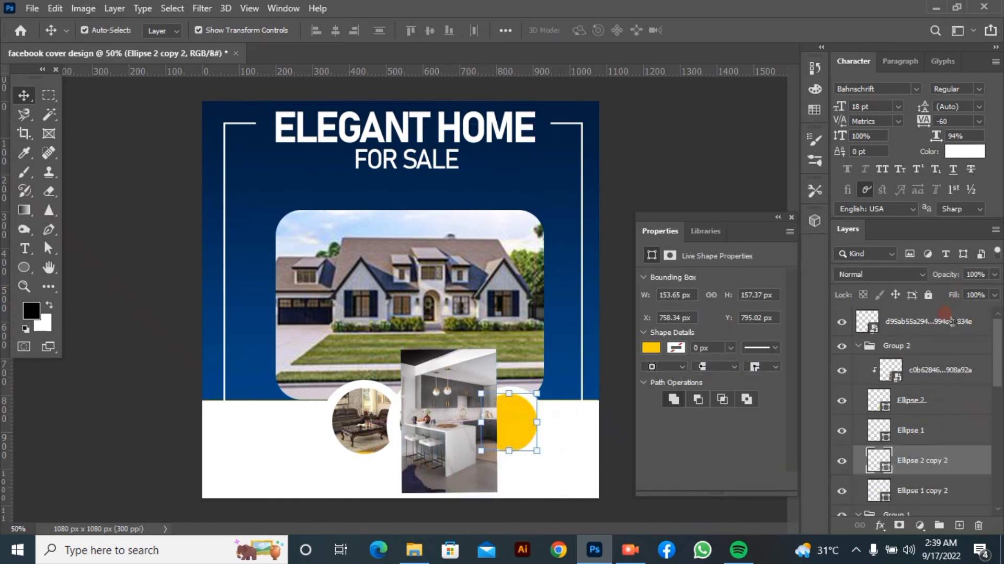
pyautogui.moveTo(951, 321); pyautogui.dragTo(948, 445)
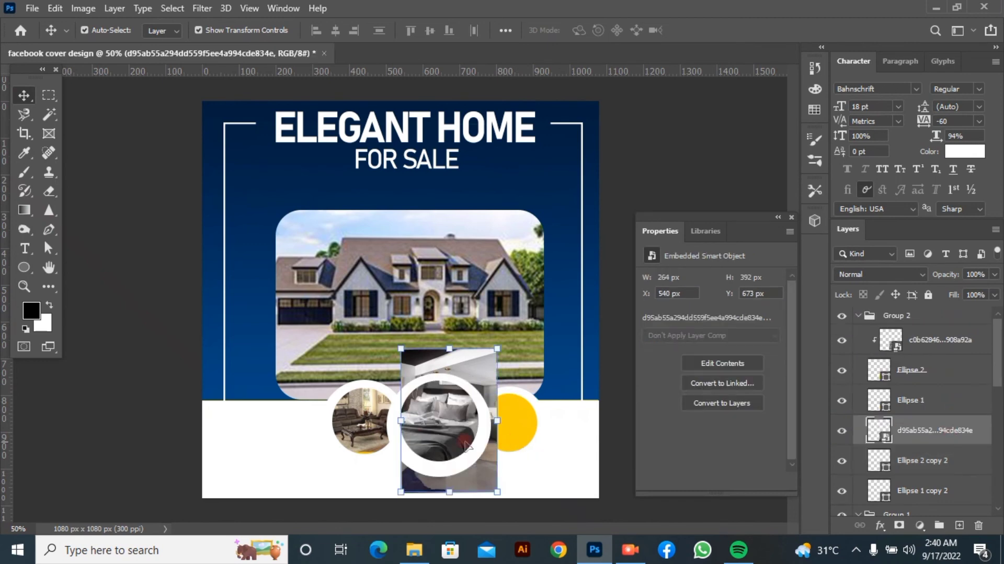
pyautogui.moveTo(478, 471); pyautogui.dragTo(536, 456)
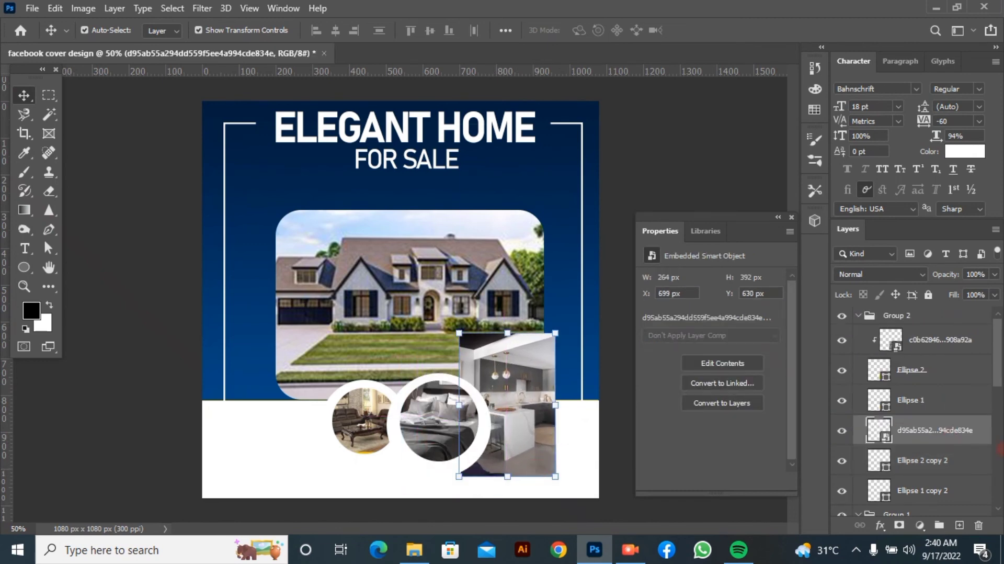
# Clip the kitchen photo to the right yellow circle and shift the photo right and slightly down to fill the circle
pyautogui.rightClick(934, 430)
pyautogui.click(784, 331)
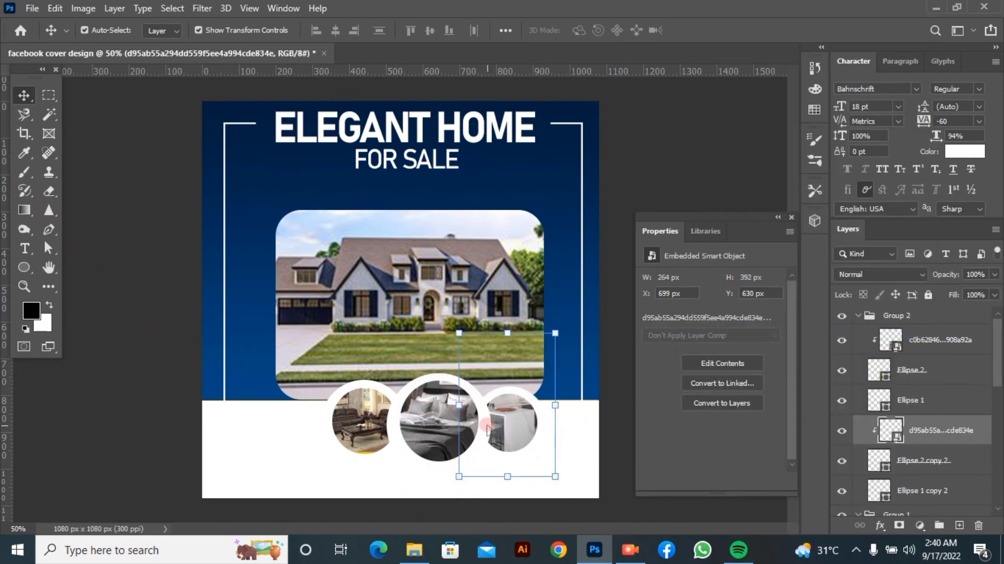
pyautogui.moveTo(487, 426); pyautogui.dragTo(531, 444)
pyautogui.click(697, 152)
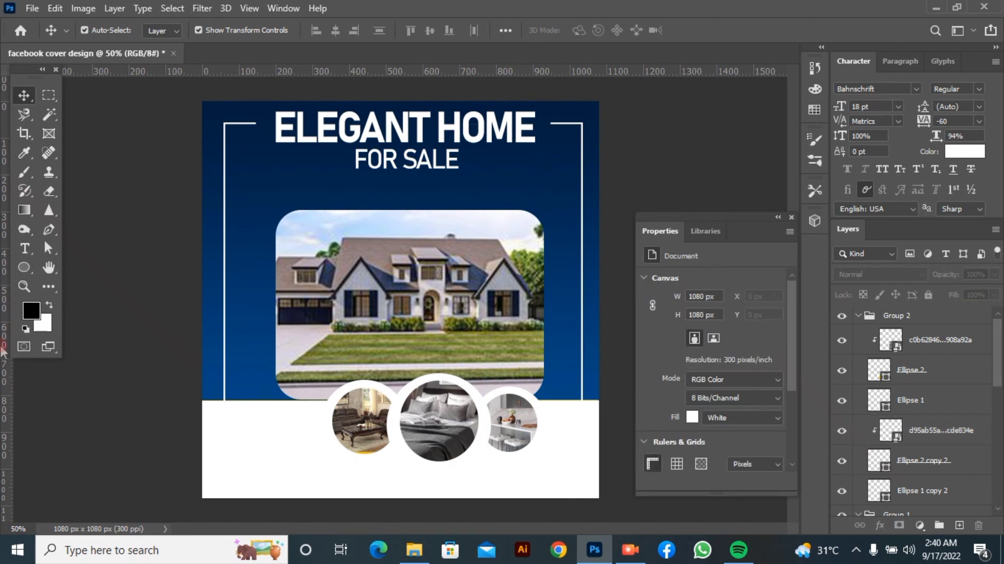
# Draw a rounded rectangle about 342 x 42 px on the white band below the circular photos, near the canvas's lower edge
pyautogui.rightClick(22, 264)
pyautogui.click(92, 285)
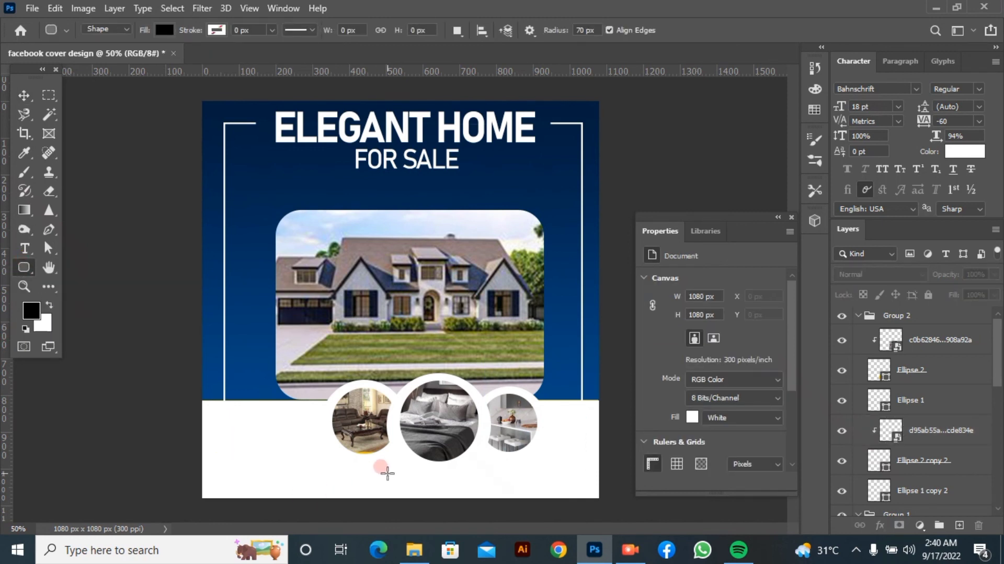
pyautogui.moveTo(362, 479); pyautogui.dragTo(486, 494)
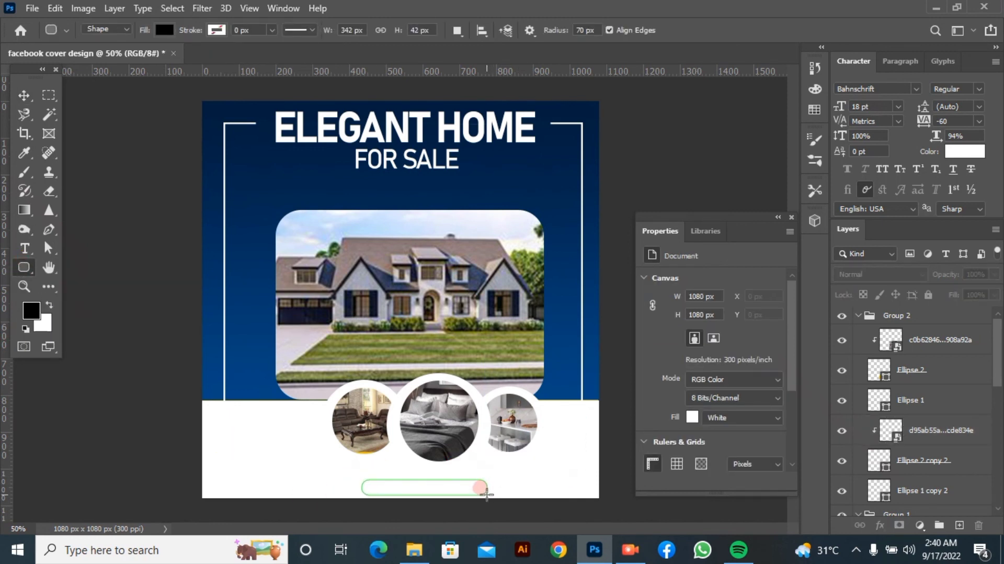
# Give the rounded rectangle a gradient fill and set its starting colour stop to #004684
pyautogui.click(161, 30)
pyautogui.click(130, 58)
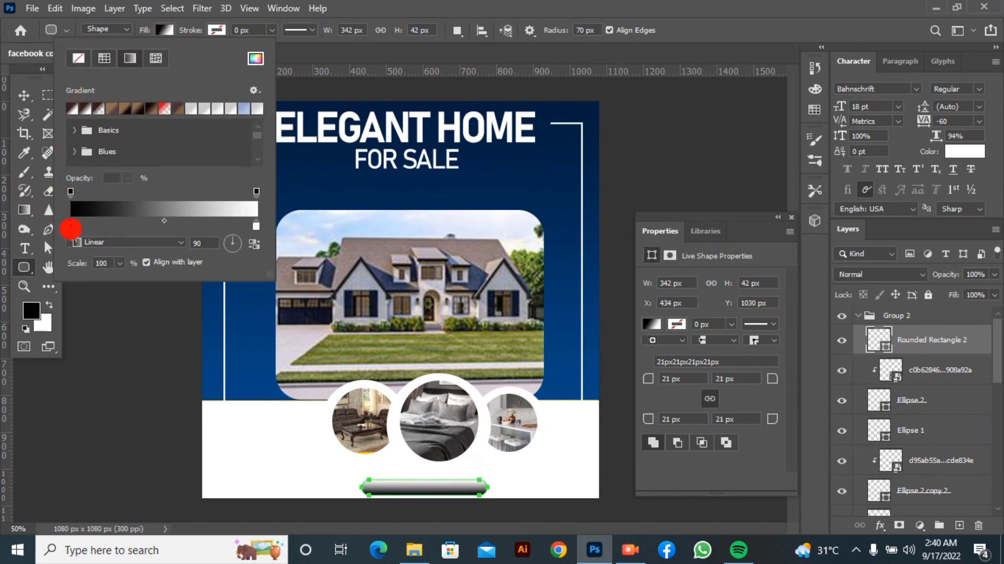
pyautogui.doubleClick(70, 225)
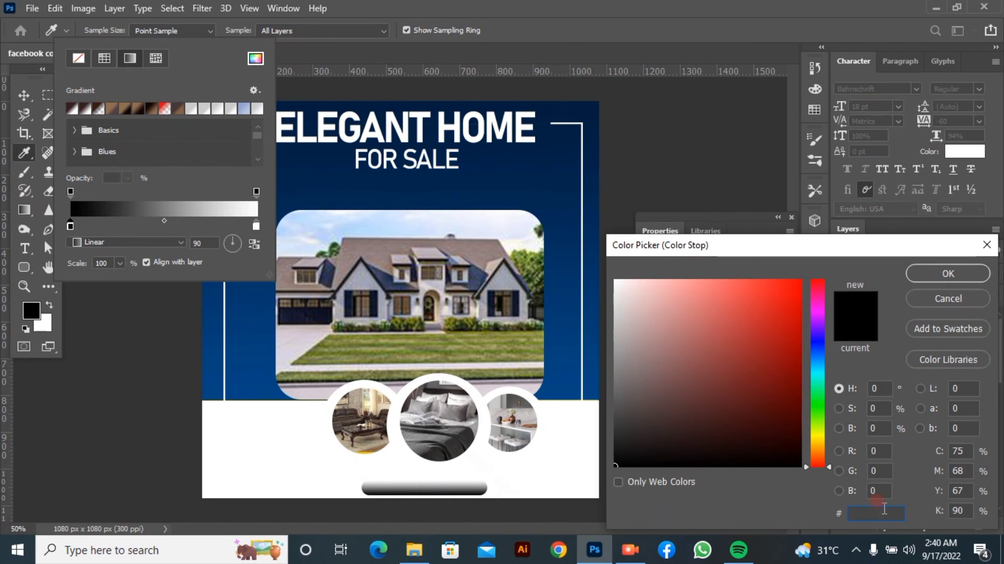
pyautogui.write('00468')
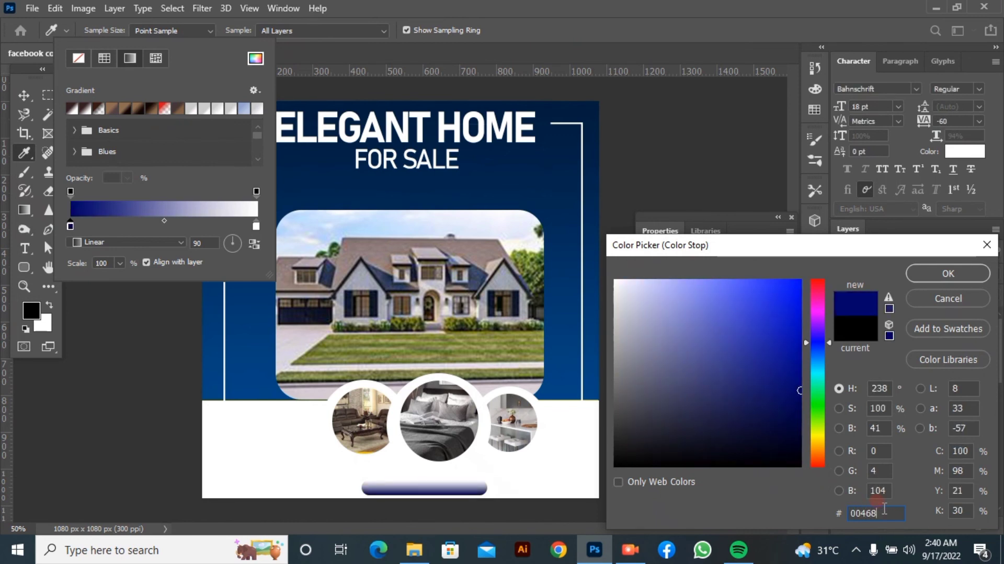
pyautogui.write('4')
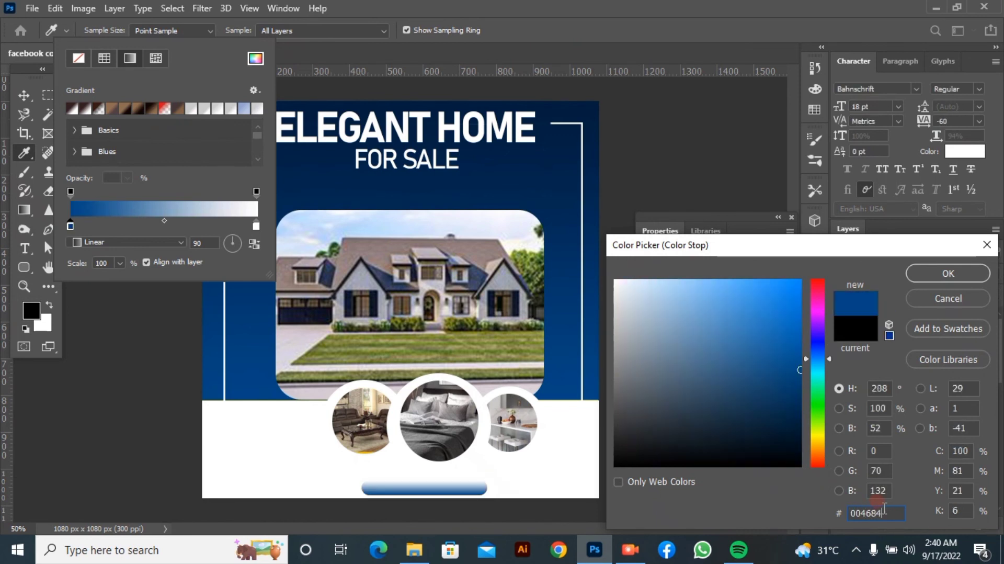
pyautogui.click(935, 275)
# Set the ending colour stop of the rounded rectangle's gradient fill to #001D3D
pyautogui.doubleClick(256, 226)
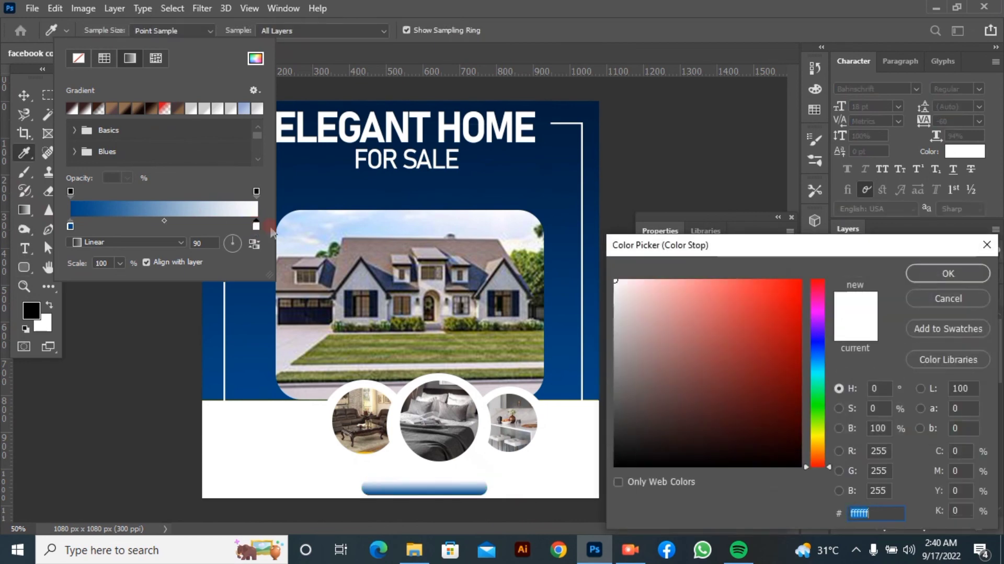
pyautogui.press('BackSpace')
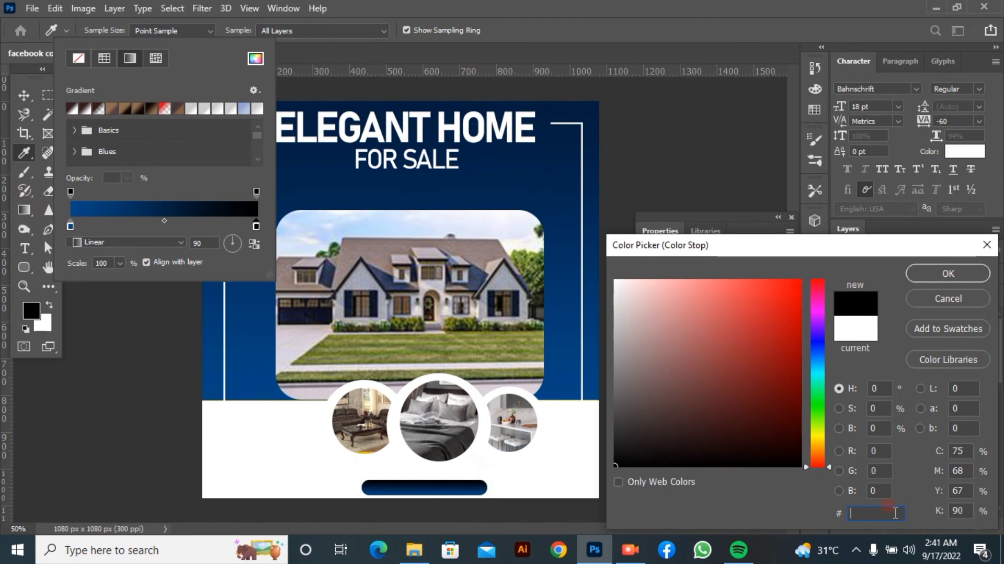
pyautogui.write('001D3D')
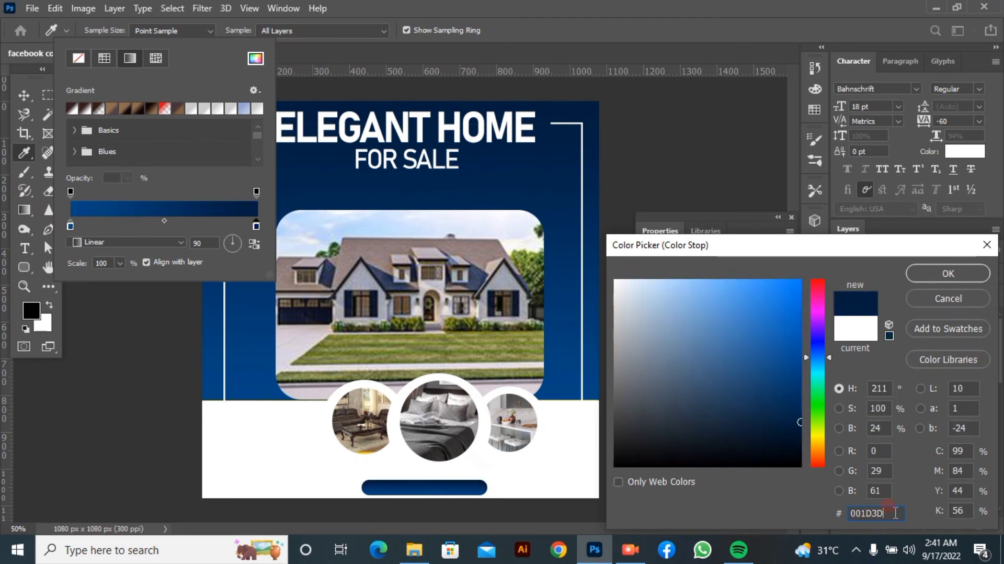
pyautogui.click(948, 273)
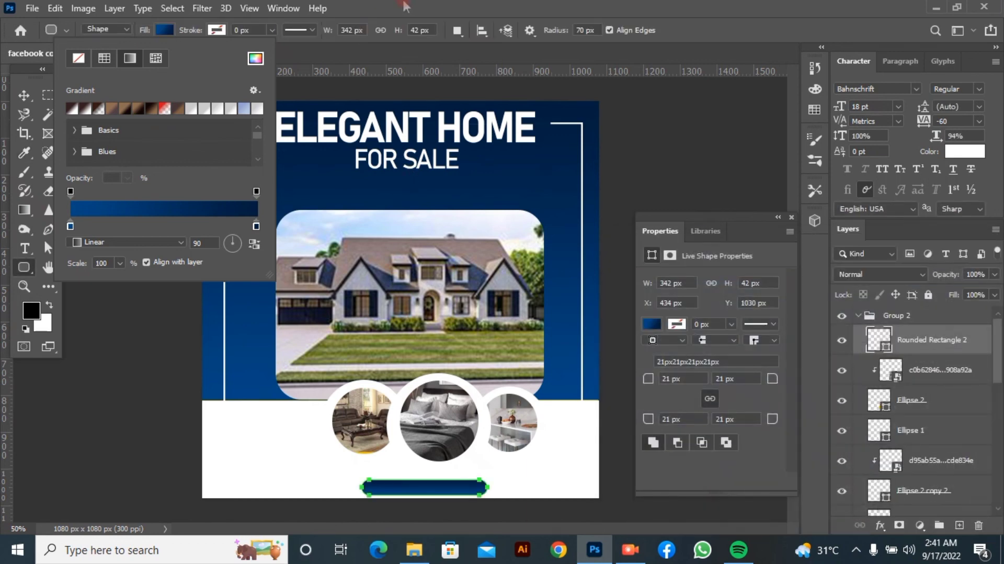
pyautogui.click(49, 205)
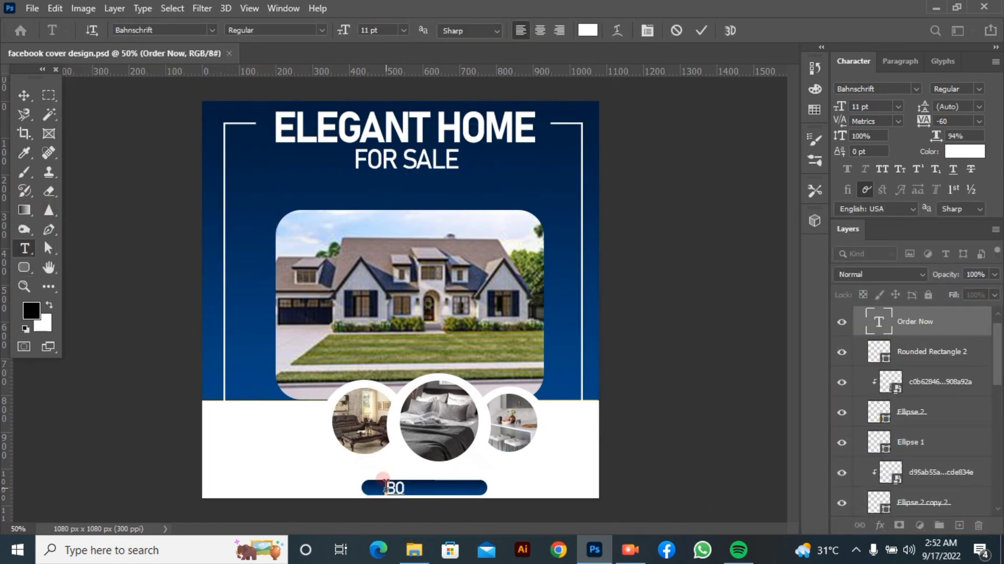